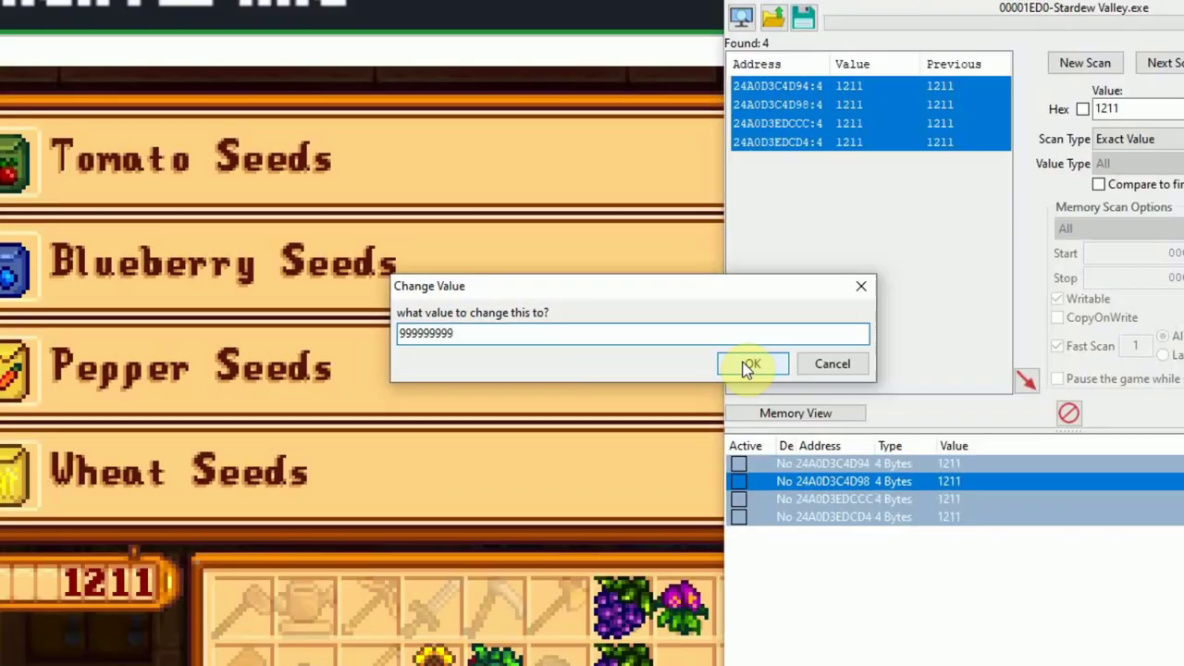
Step: Apply 999999999 as the new value of the four selected address records
click(750, 365)
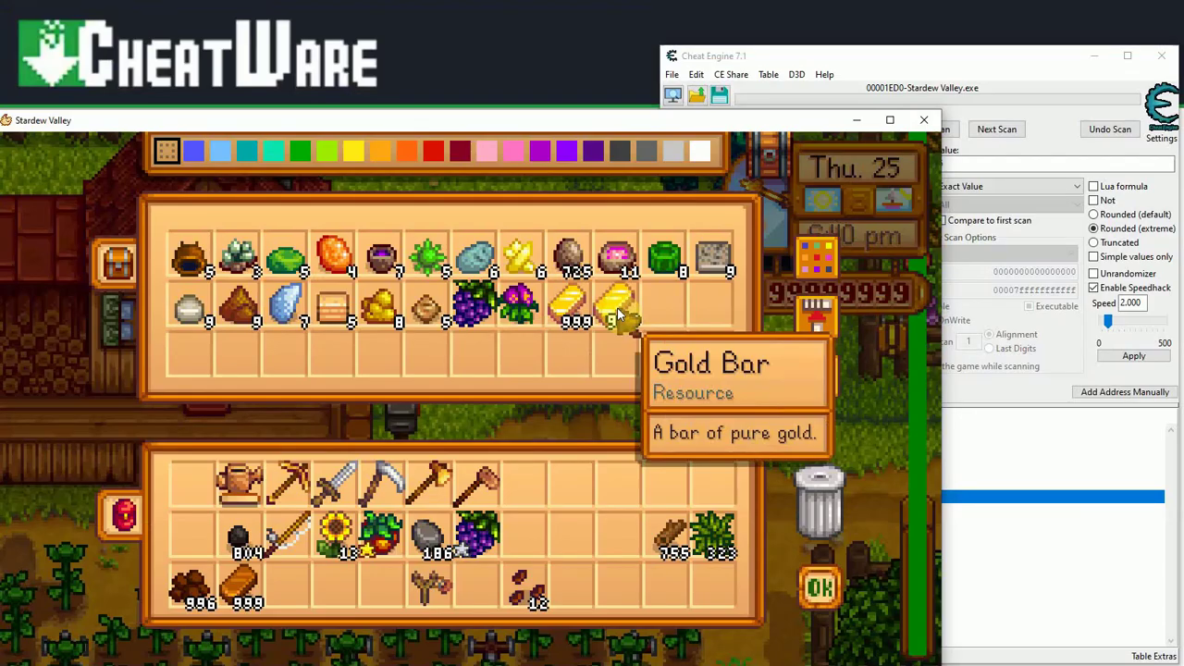
key(Escape)
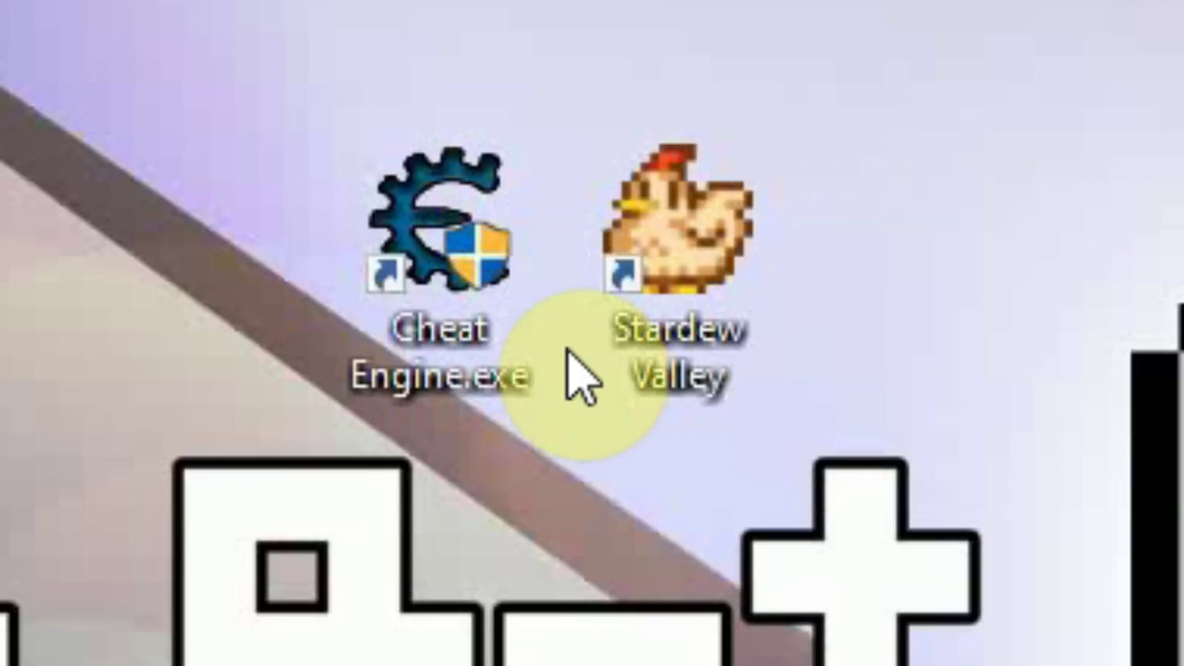
Step: Launch Stardew Valley and Cheat Engine from the desktop
double_click(715, 212)
double_click(470, 247)
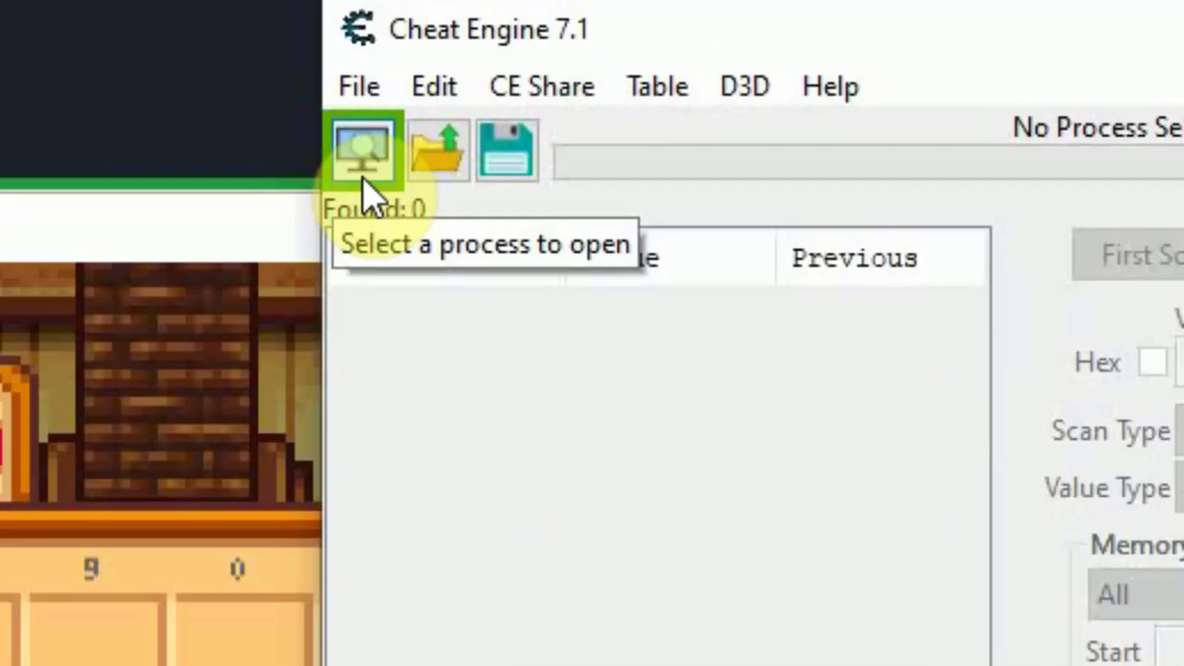
Step: Attach Cheat Engine to the running Stardew Valley.exe process
click(198, 199)
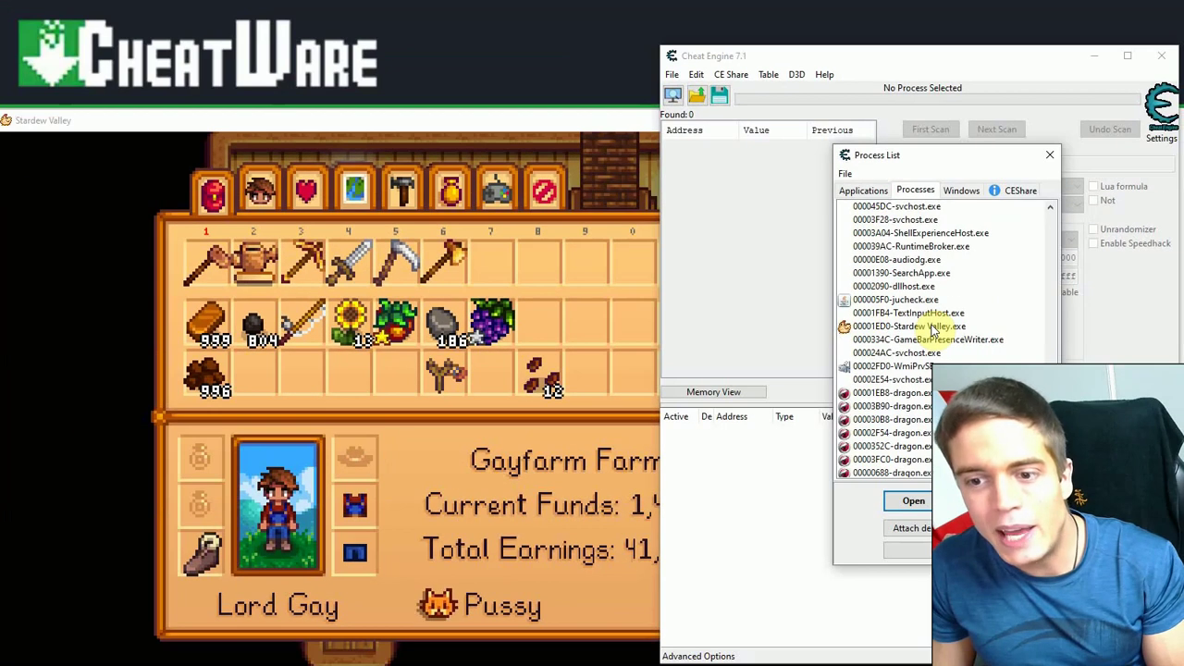
scroll(934, 329, down, 1)
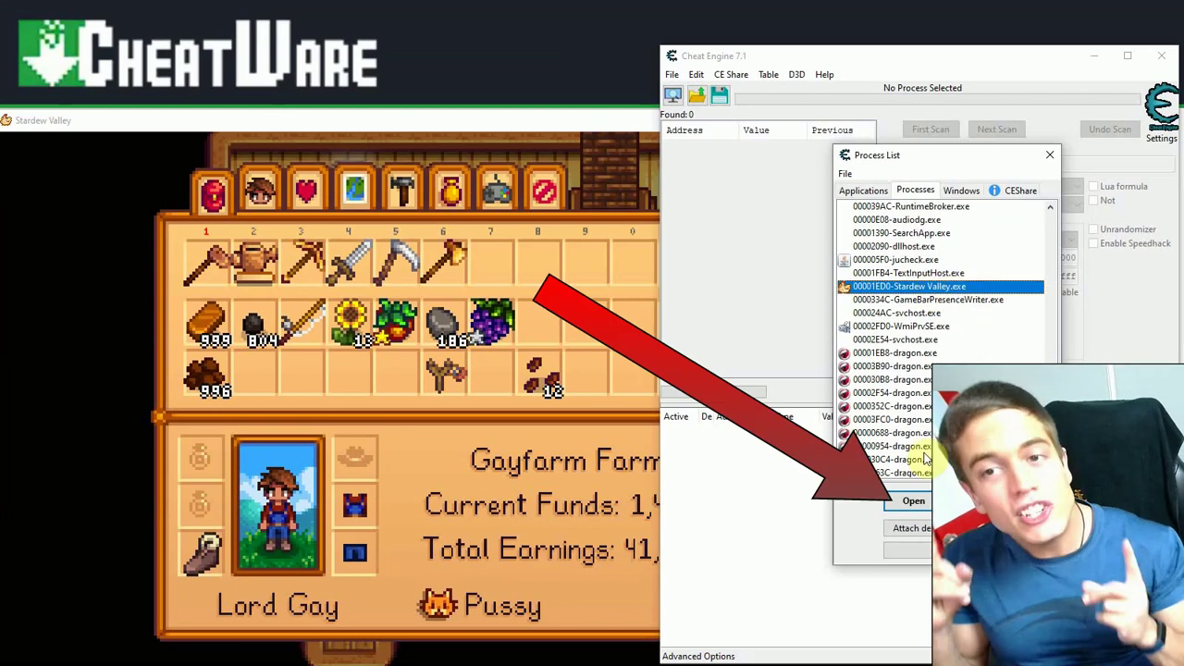
click(913, 500)
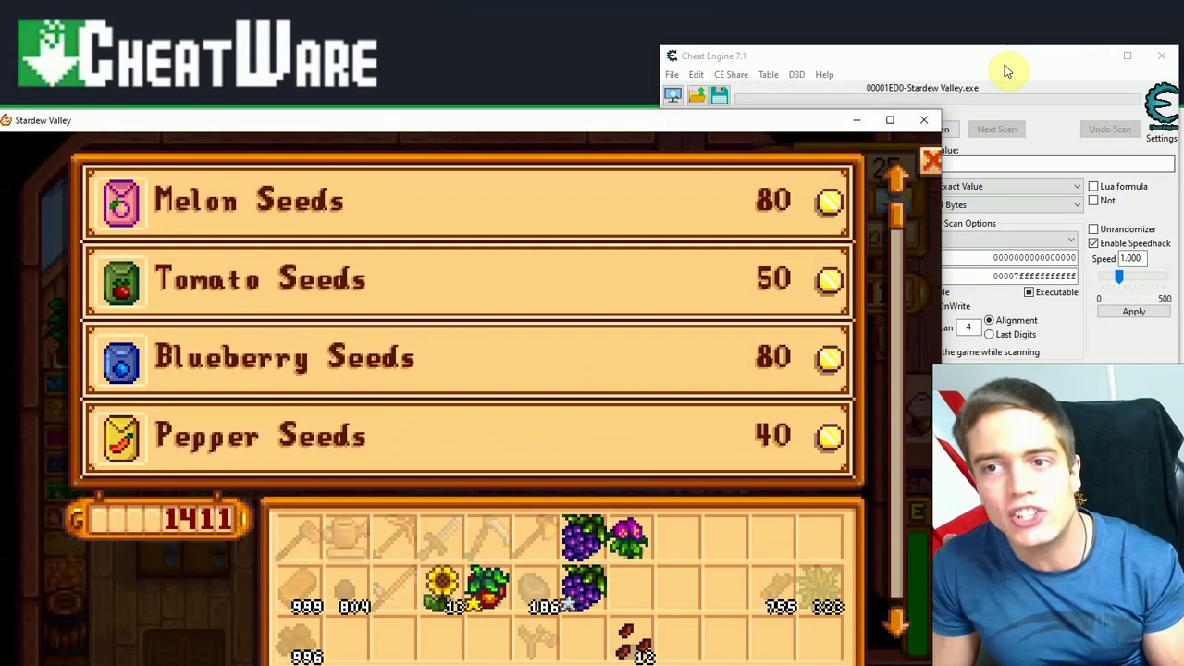
Step: Switch to Cheat Engine and set the scan's value type to All
click(1005, 65)
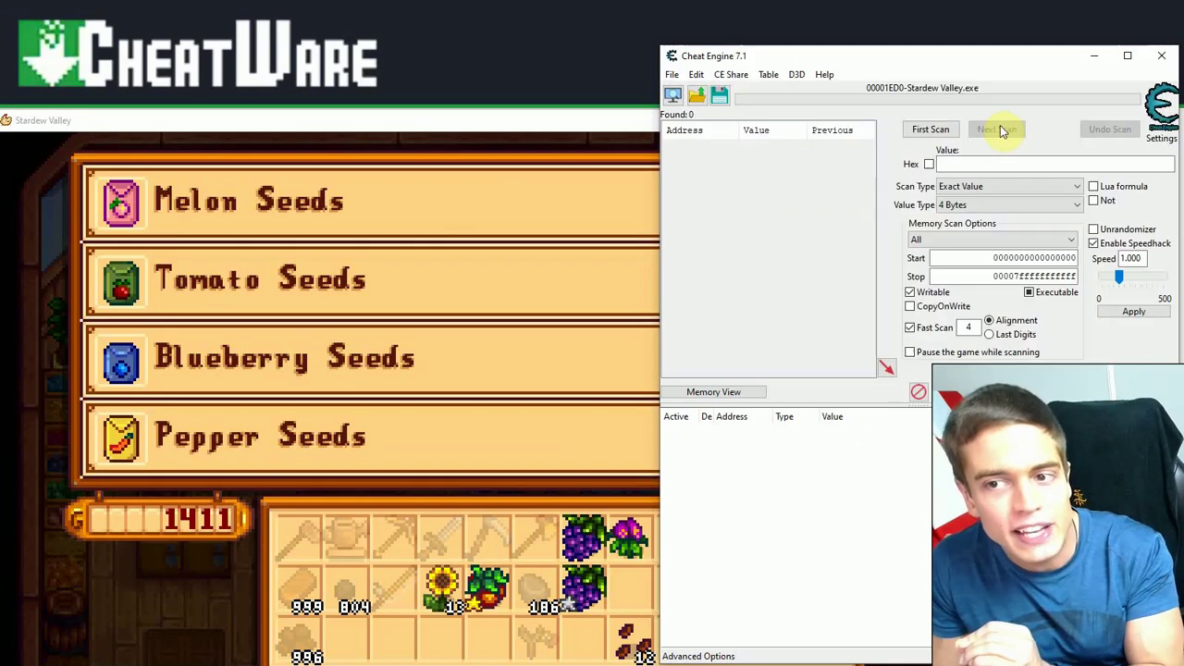
click(1018, 204)
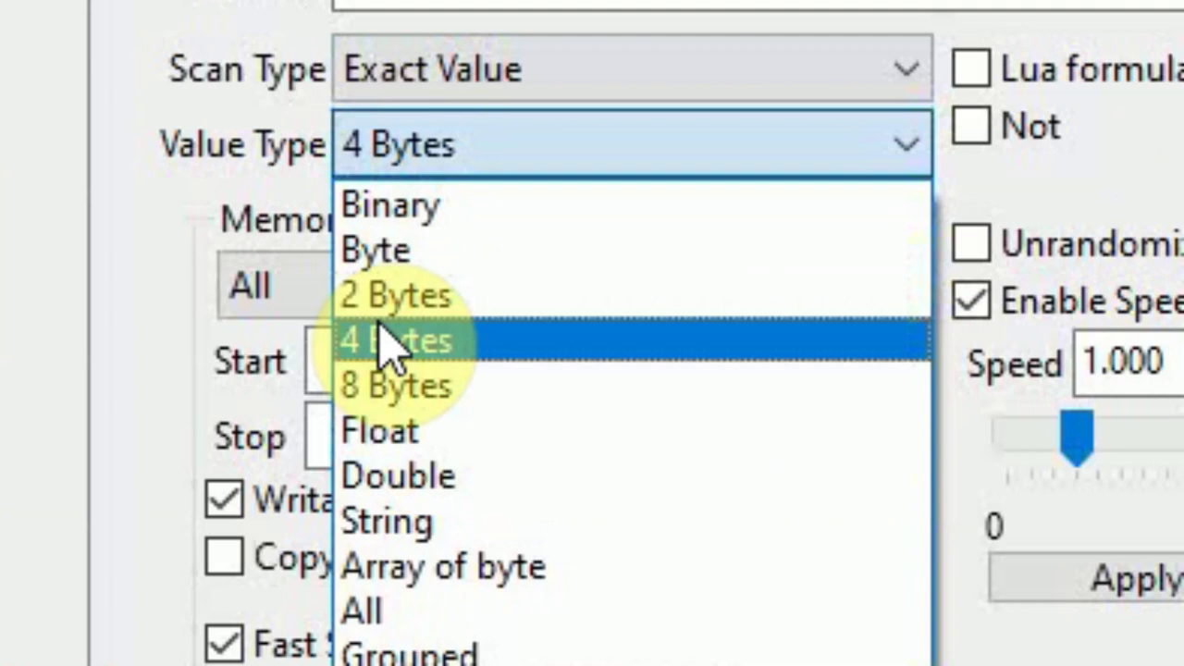
click(408, 613)
click(499, 148)
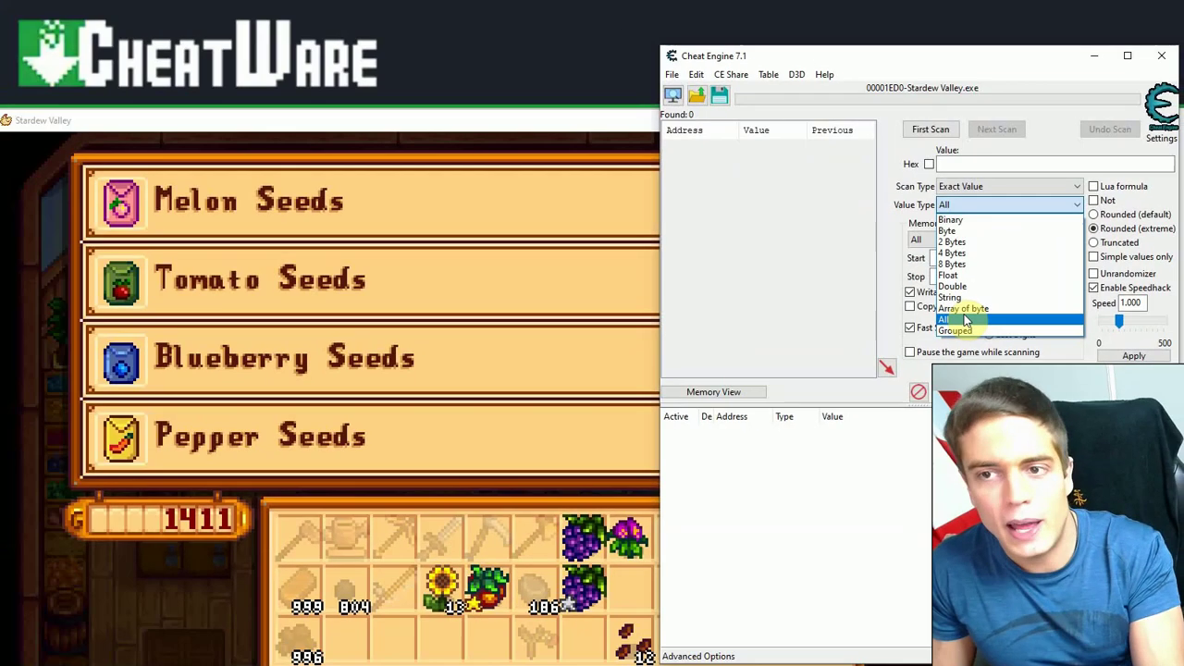
click(965, 319)
Step: Run a first scan for the exact value 1411 and look through the found addresses
click(972, 165)
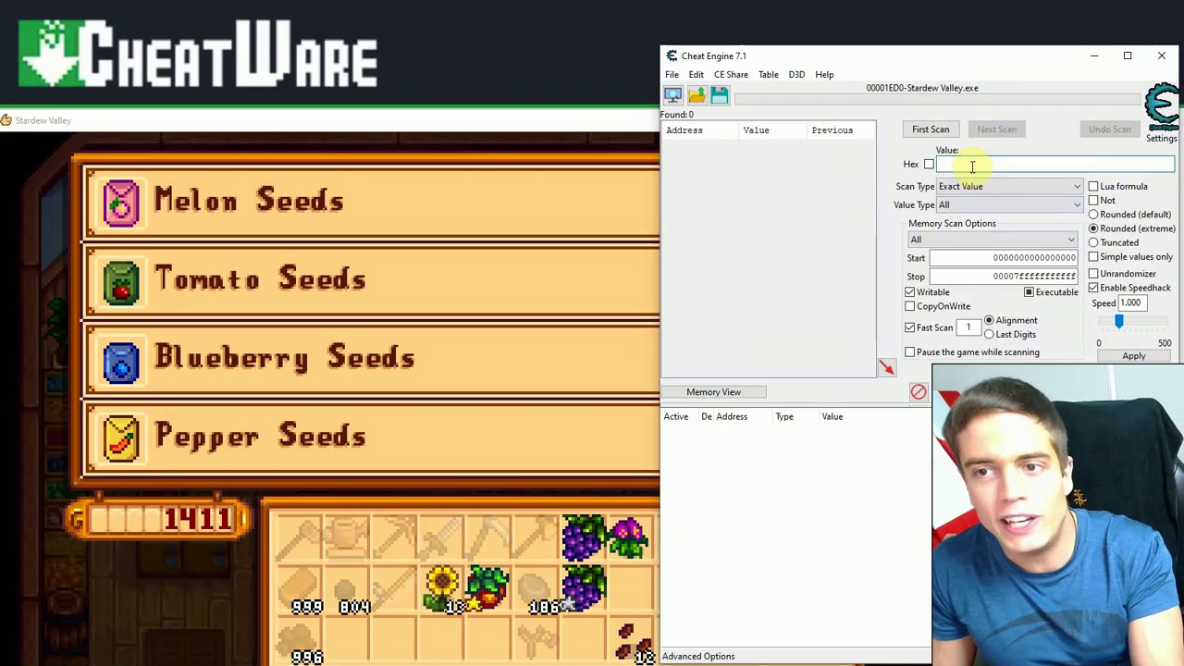
text(1411)
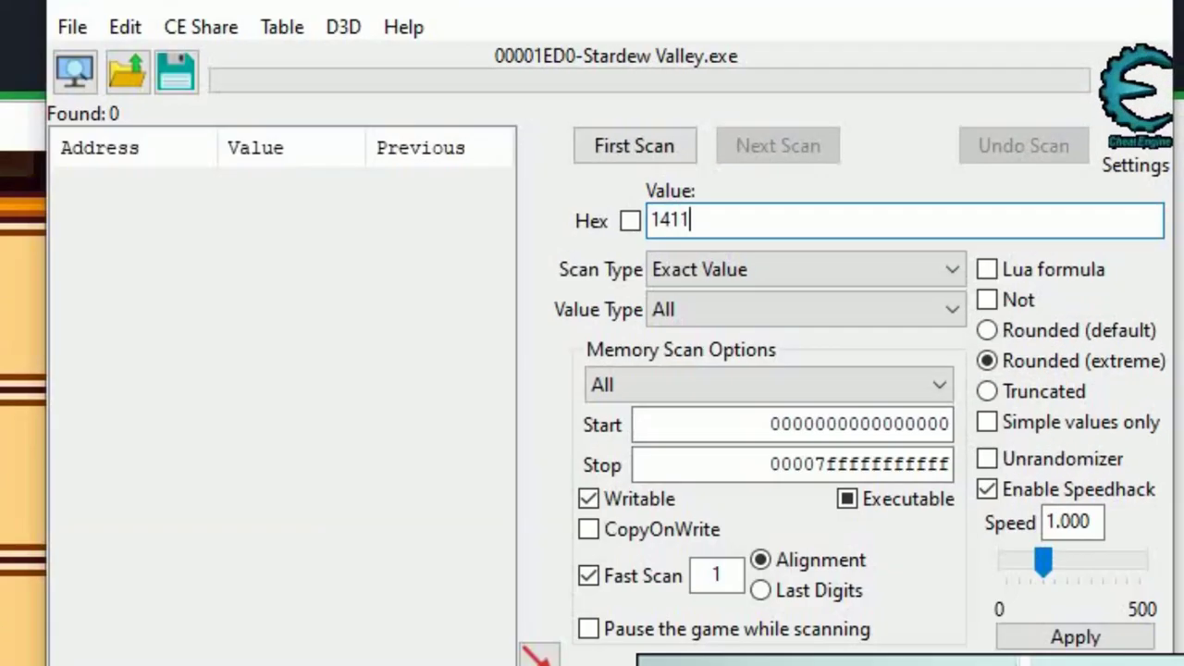
click(974, 189)
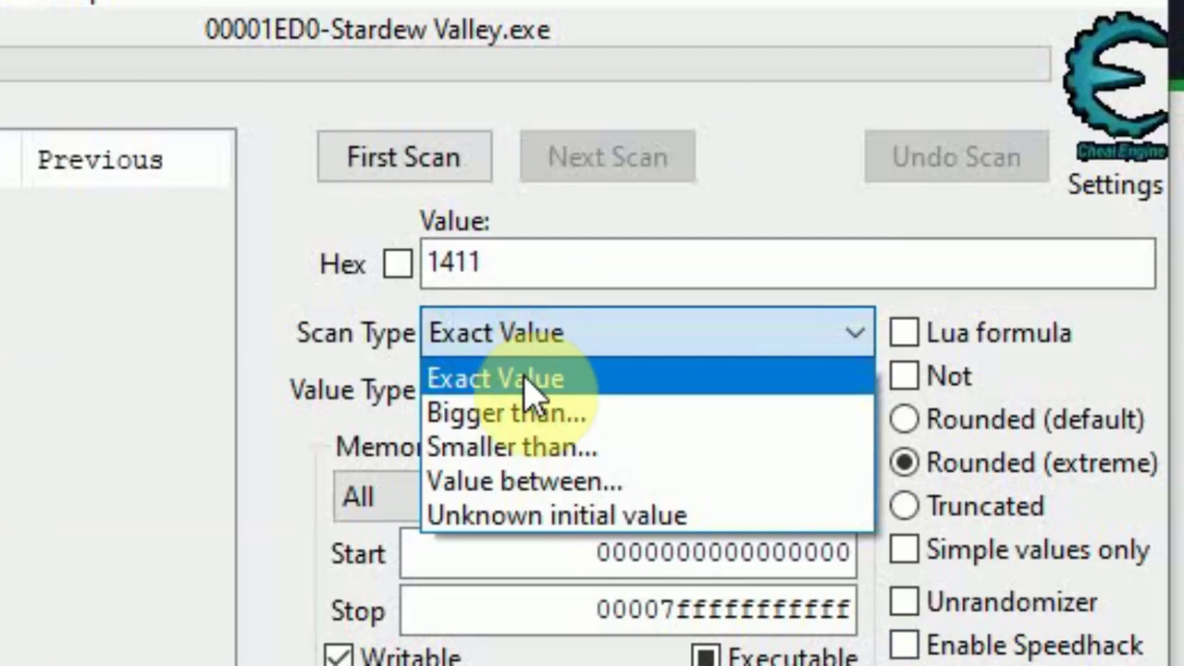
click(525, 377)
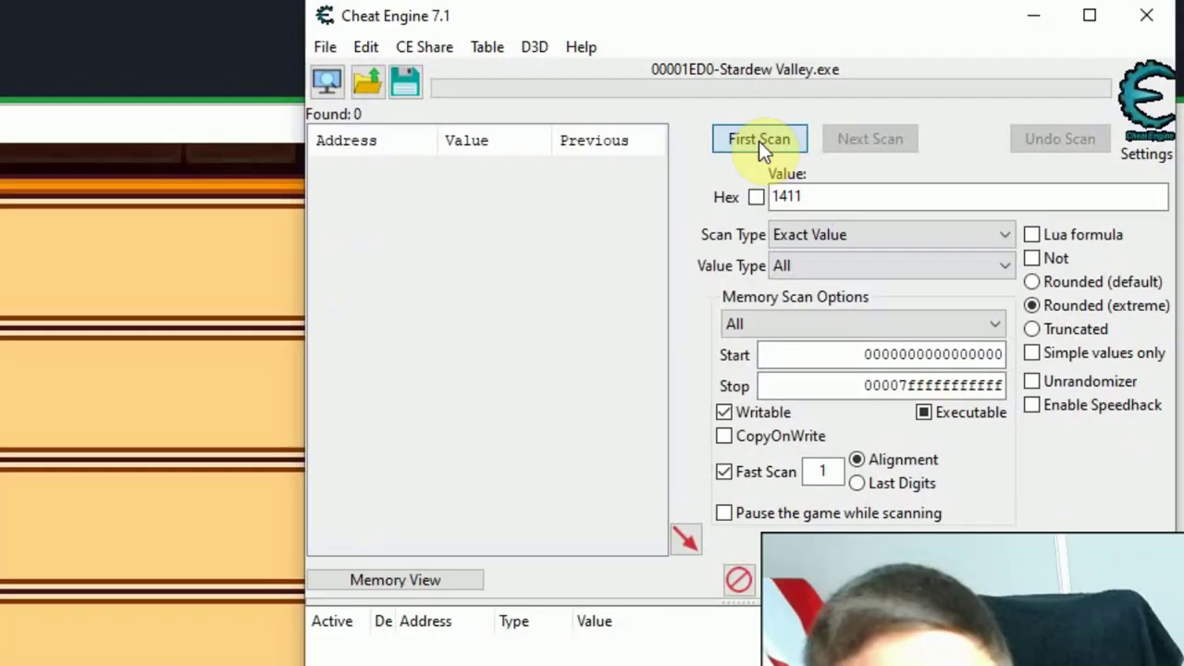
click(412, 176)
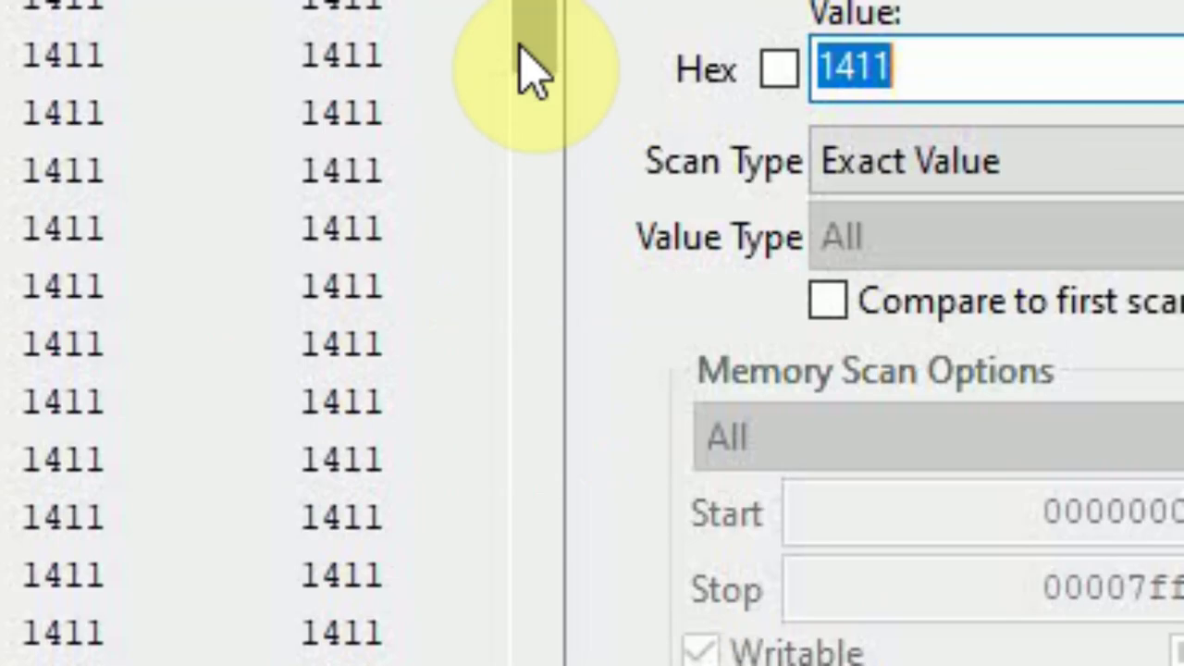
drag(869, 163, 871, 194)
drag(540, 194, 535, 9)
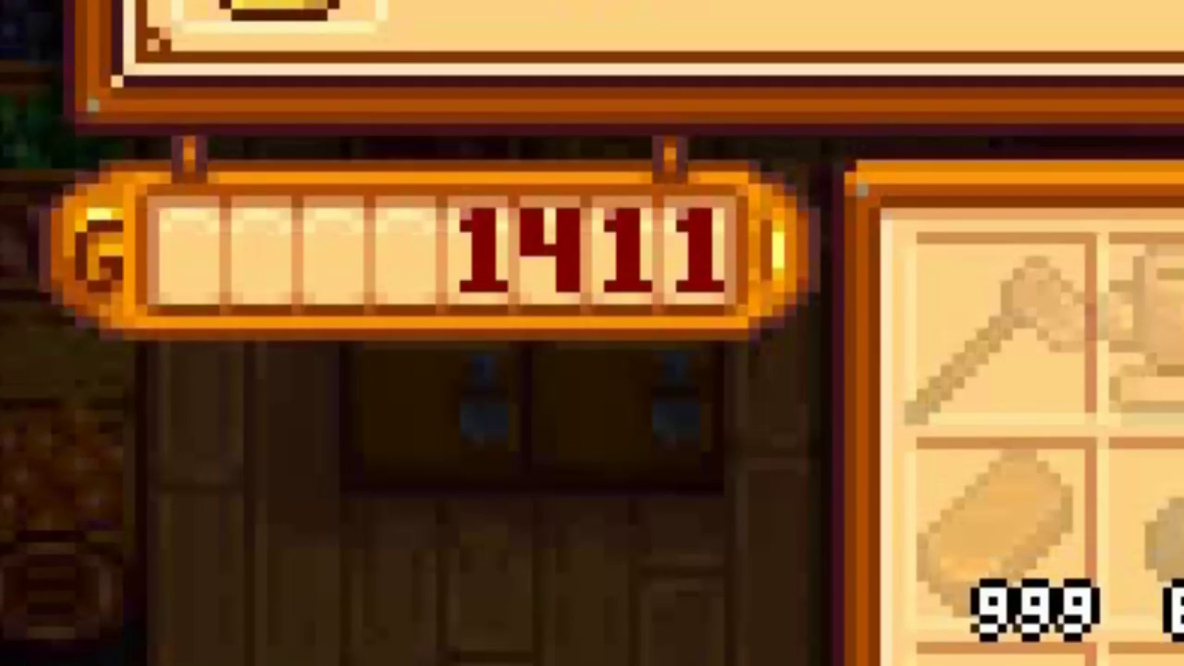
Step: Switch to Stardew Valley, buy two Pepper Seeds from the shop and place them in an empty inventory slot
click(598, 370)
scroll(602, 368, down, 1)
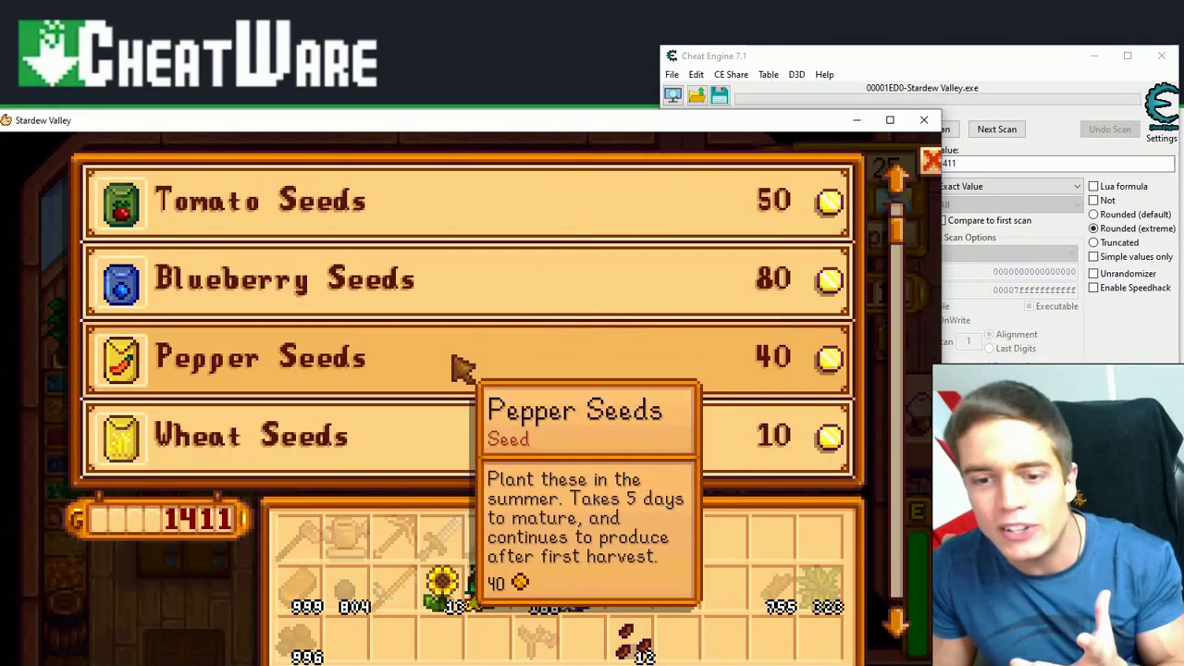
click(458, 365)
click(476, 370)
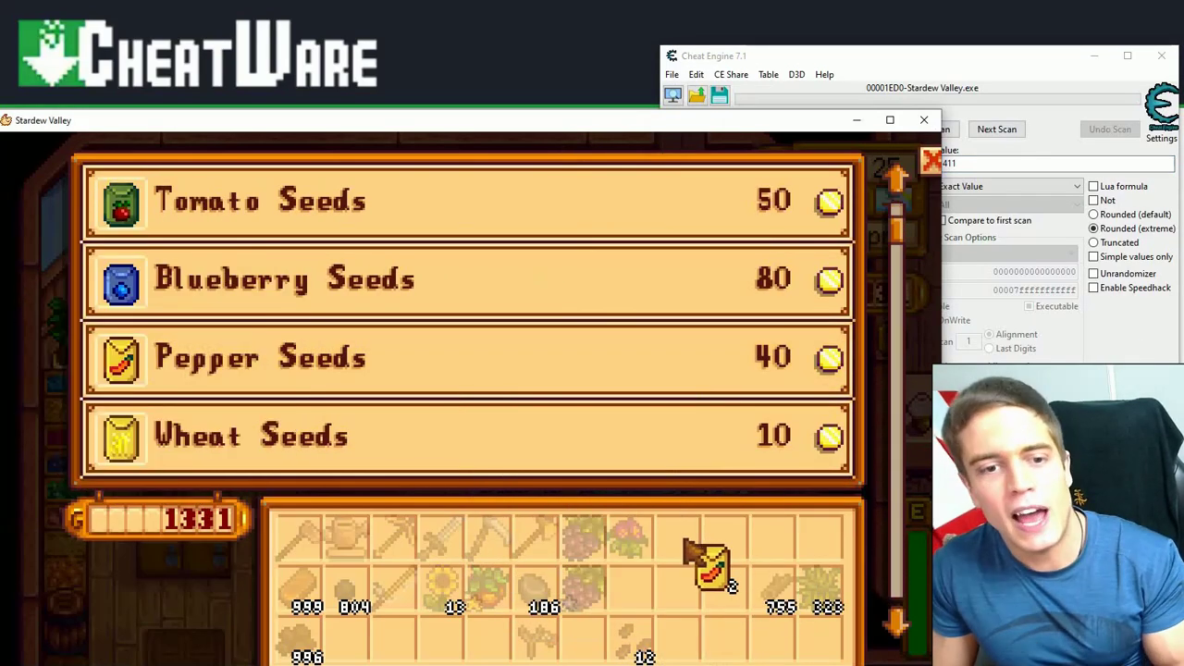
click(680, 542)
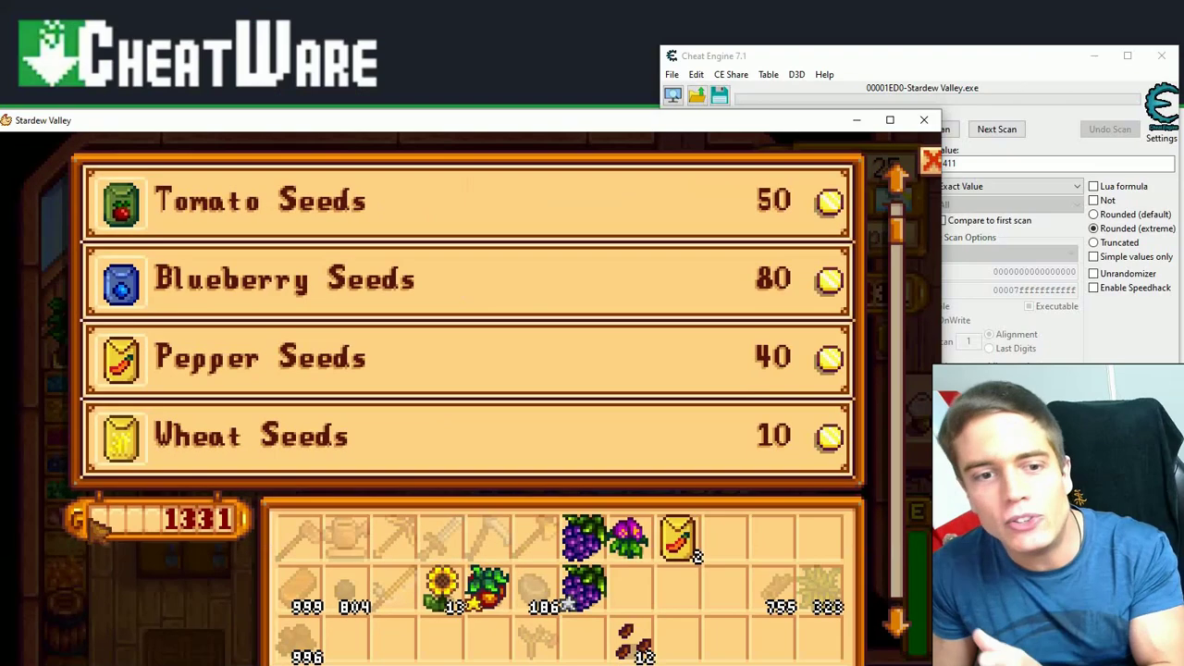
Step: Return to Cheat Engine and narrow the results with a next scan for 1331
click(1002, 68)
double_click(970, 163)
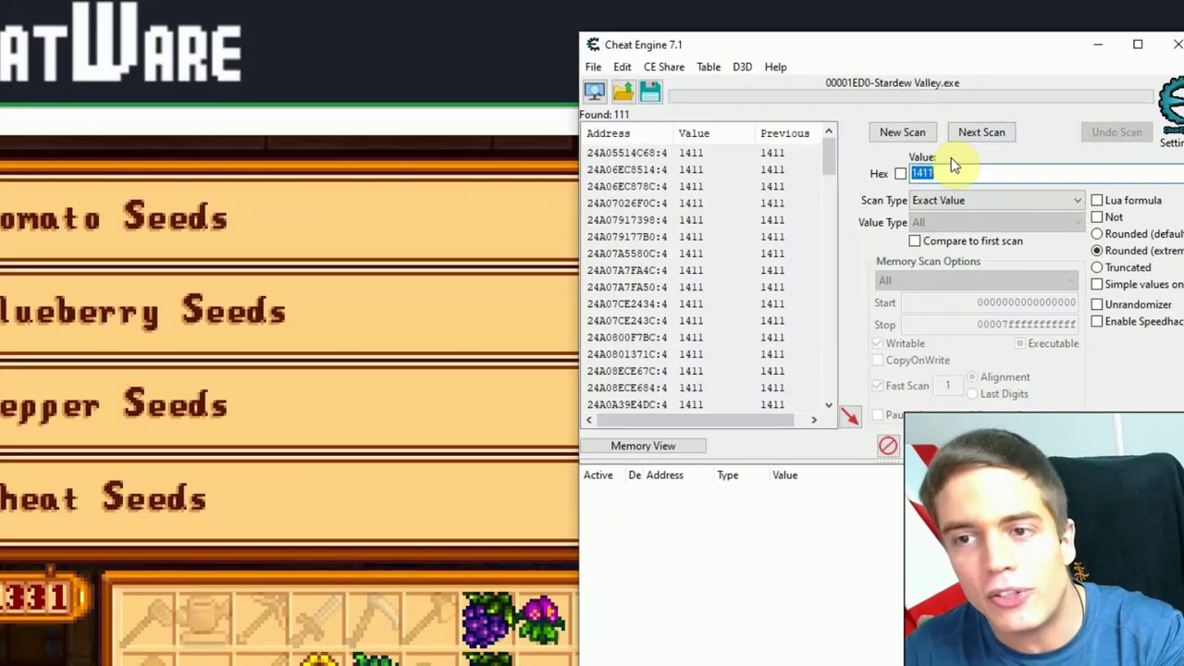
text(1331)
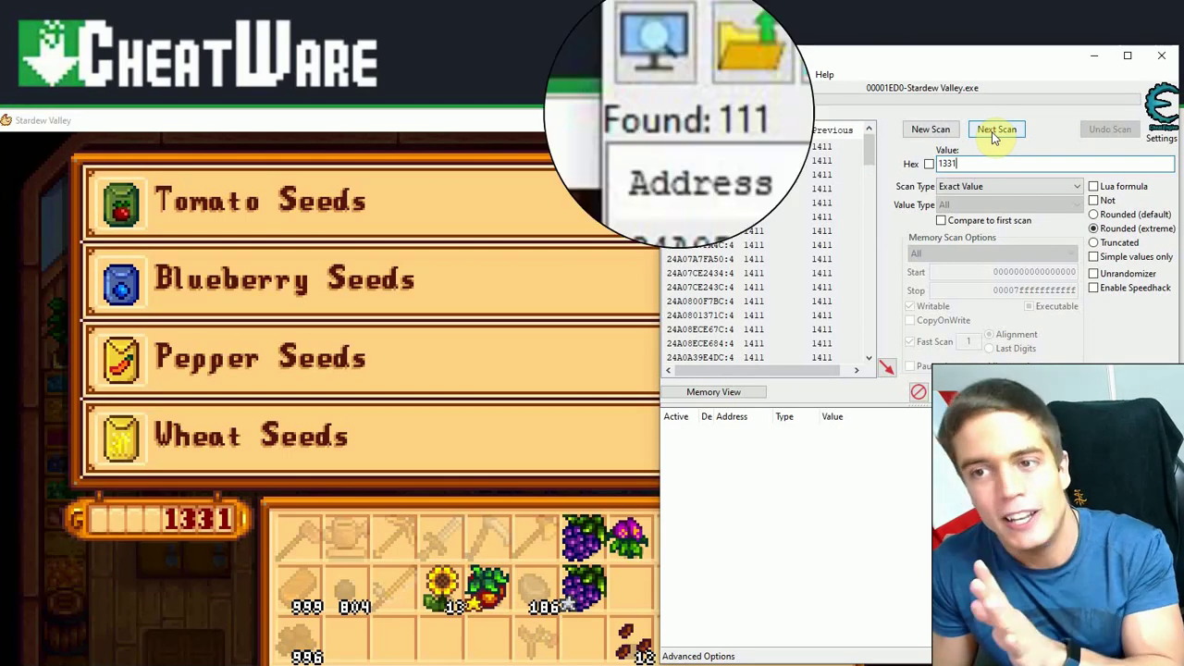
click(992, 131)
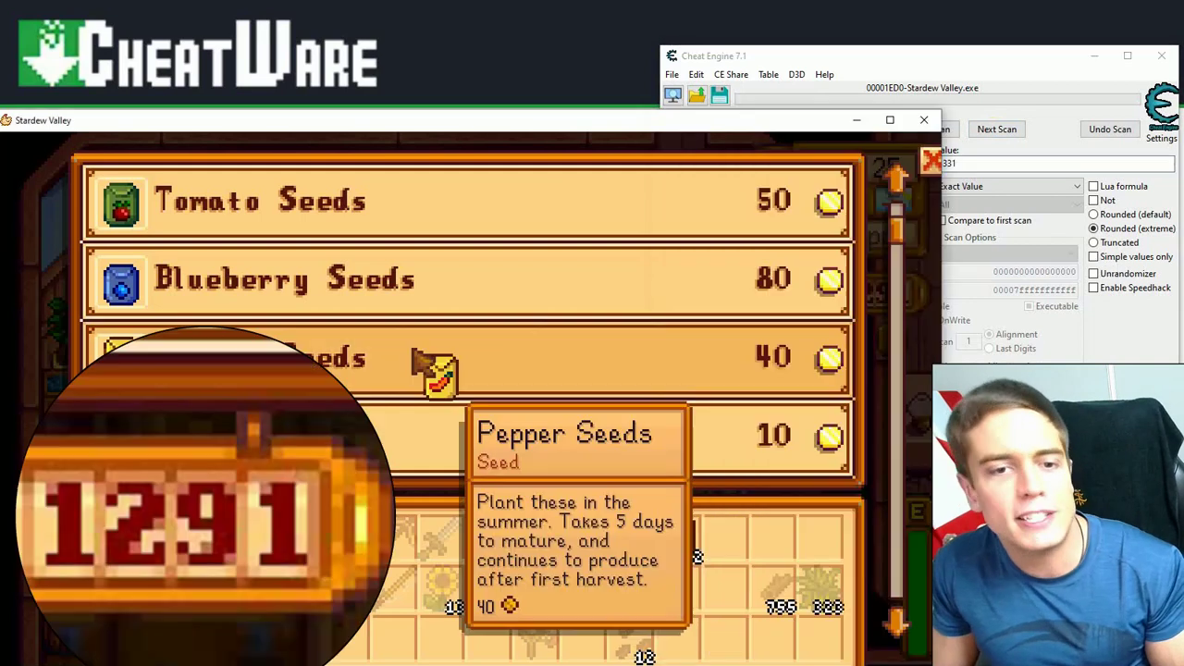
Step: Buy three more Pepper Seeds in the Stardew Valley shop and place them in the inventory
click(444, 370)
click(679, 536)
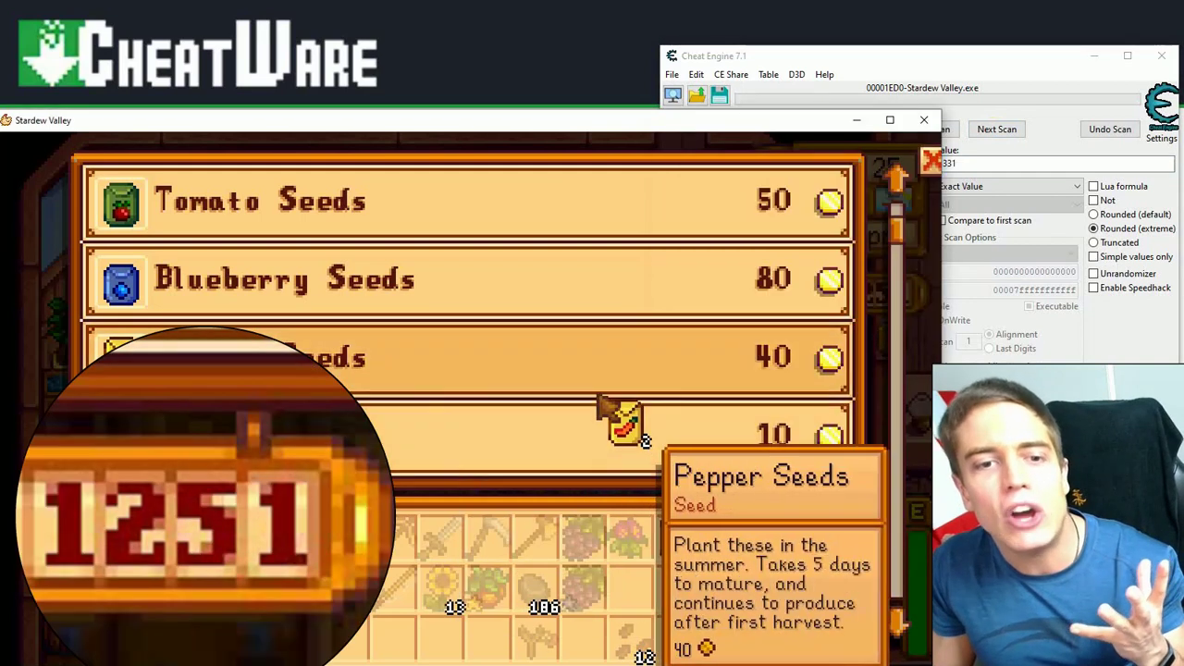
click(626, 417)
click(725, 537)
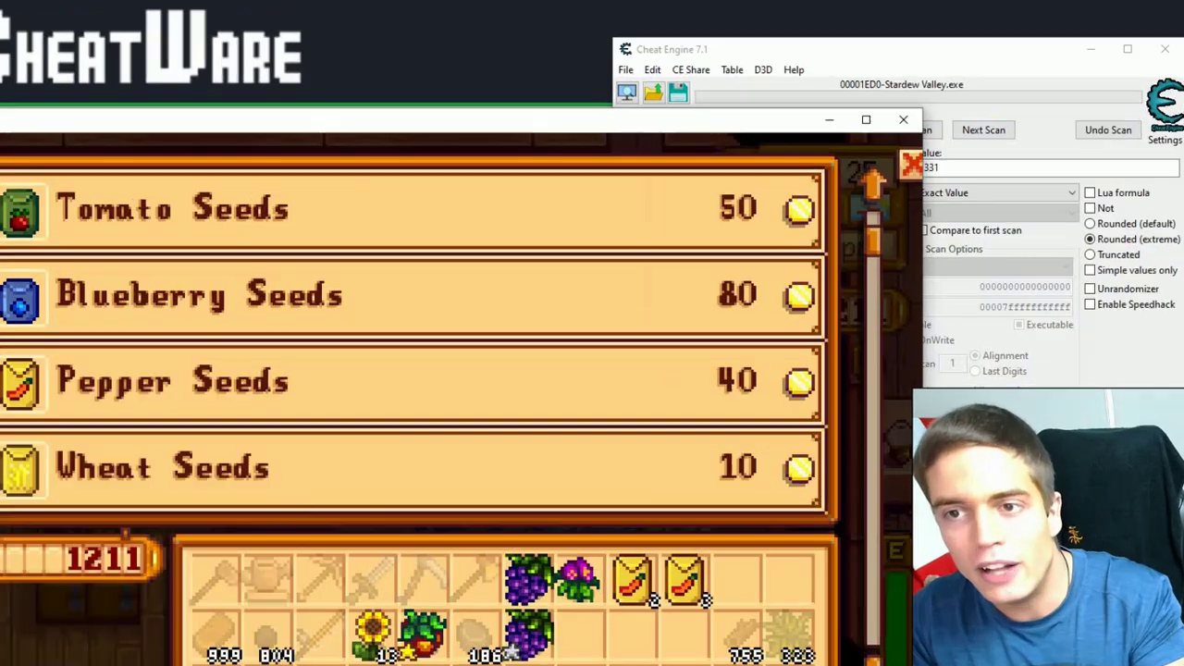
Step: Narrow the Cheat Engine results with a next scan for 1211
double_click(962, 163)
text(1211)
click(709, 149)
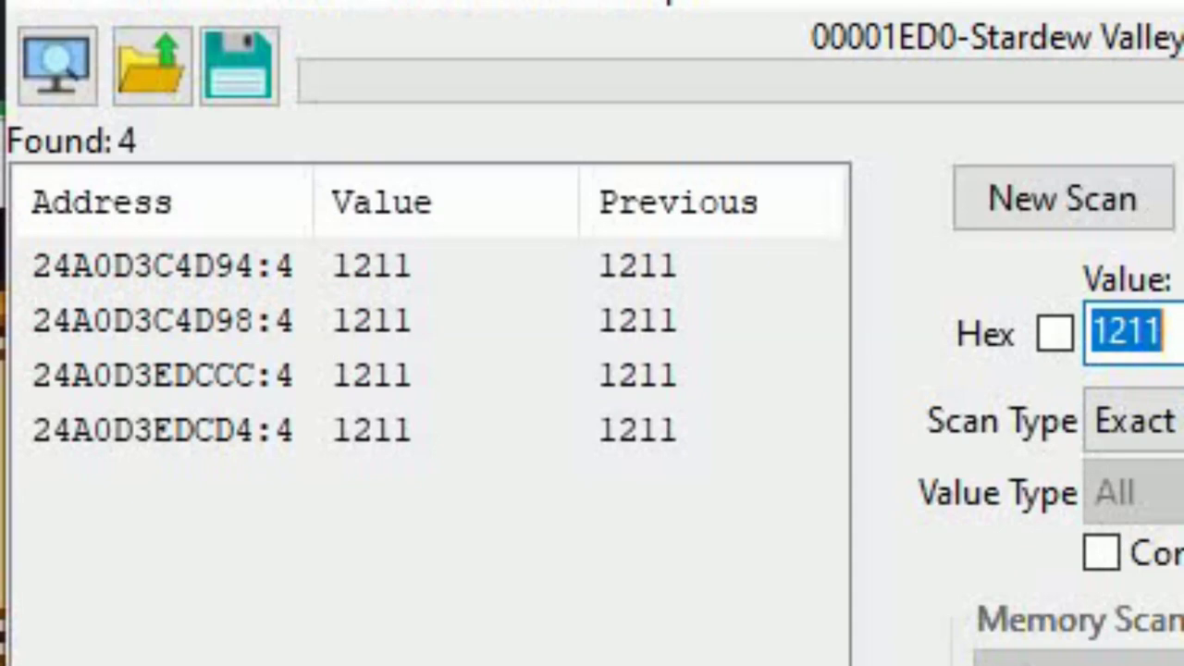
Step: Select all four found addresses and add them to the address list
click(611, 324)
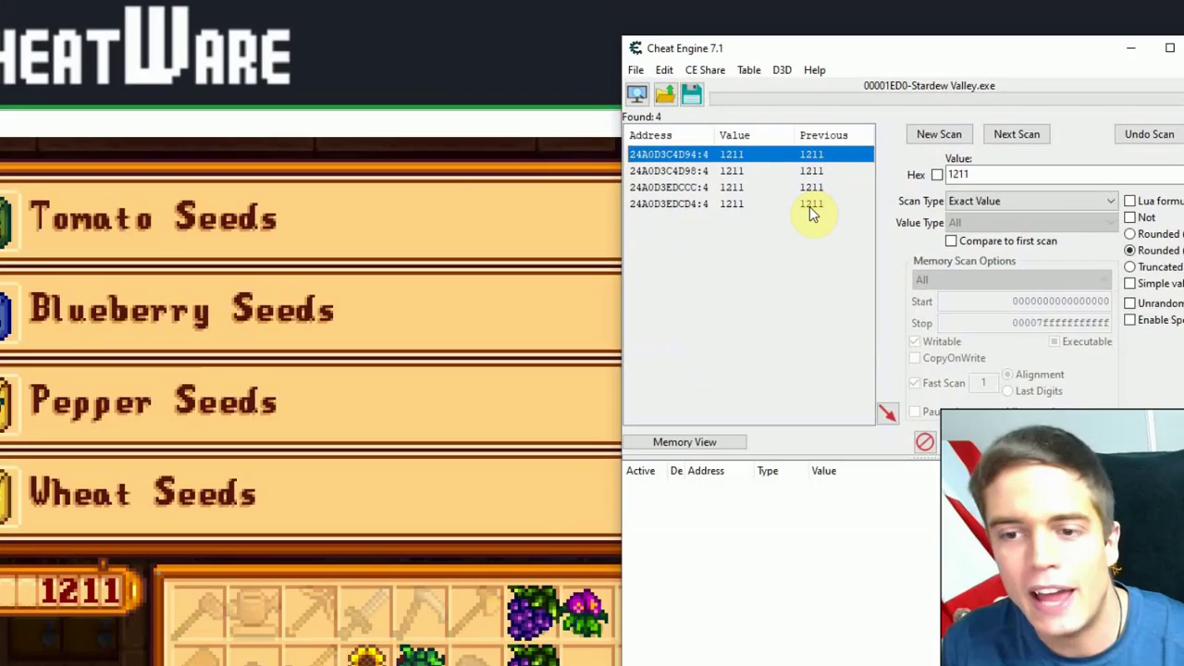
shift+click(638, 431)
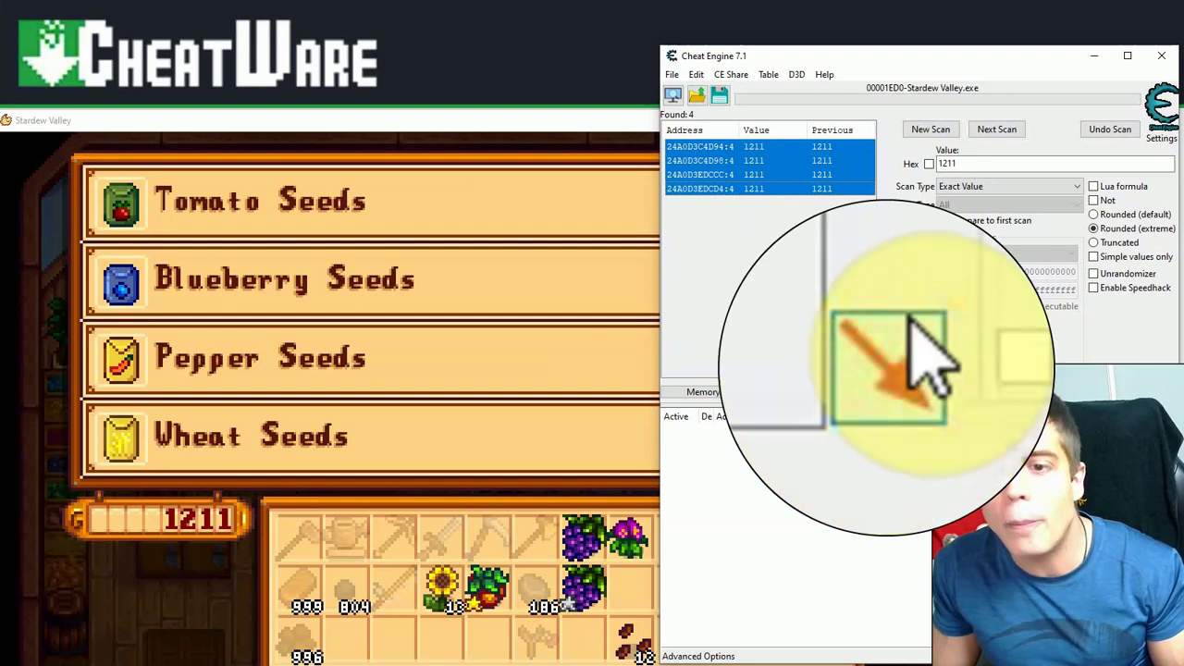
click(887, 366)
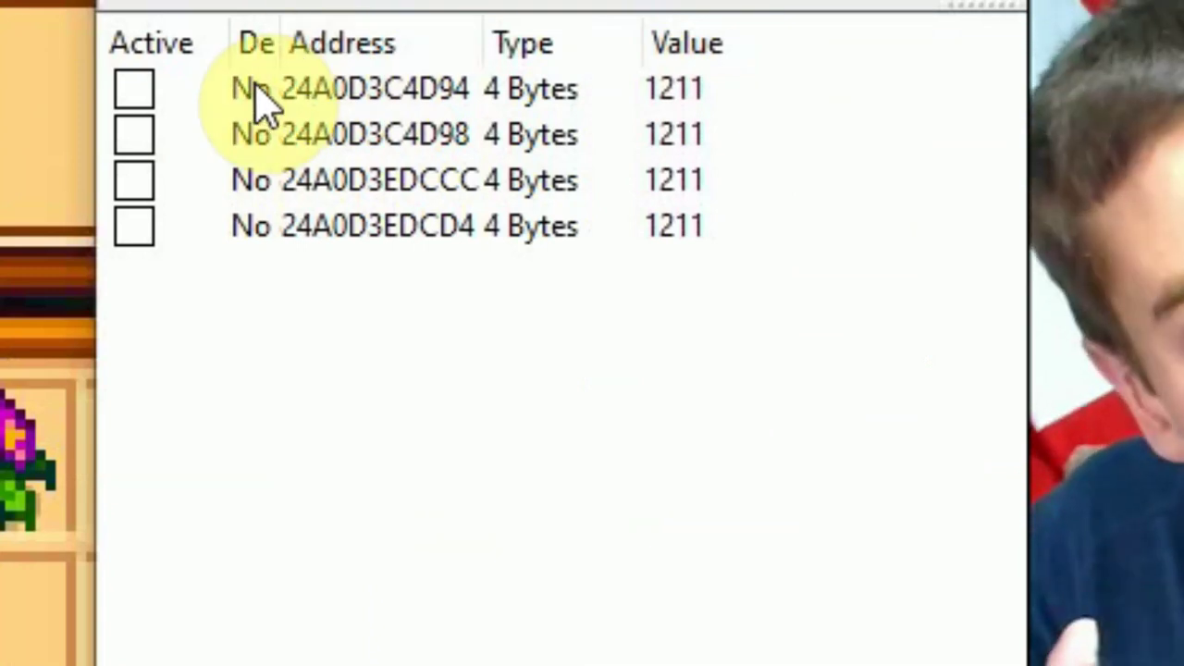
Step: Change the value of all four records in the address list to 999999999 and return to the game
click(268, 88)
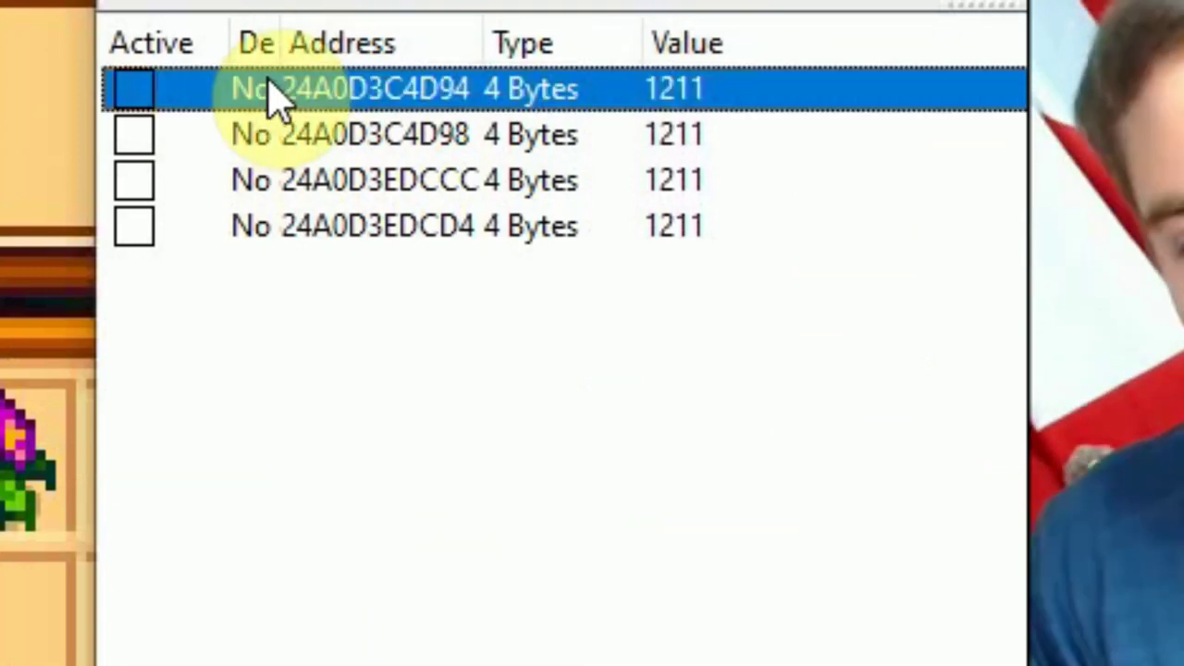
shift+click(511, 231)
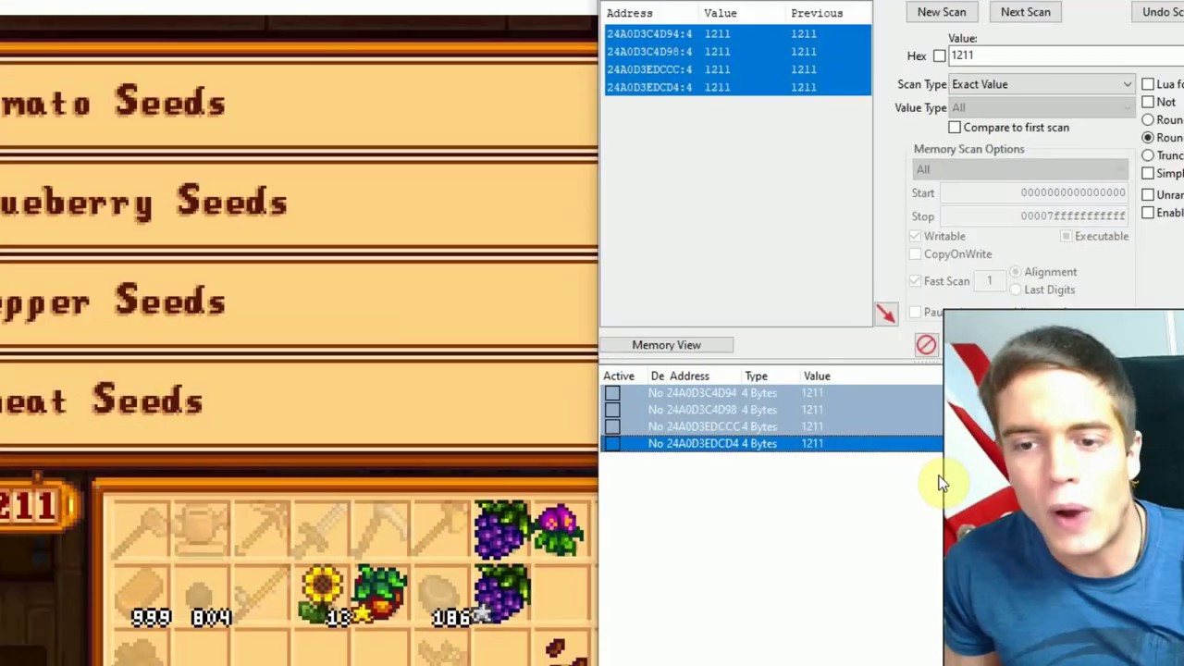
right_click(639, 134)
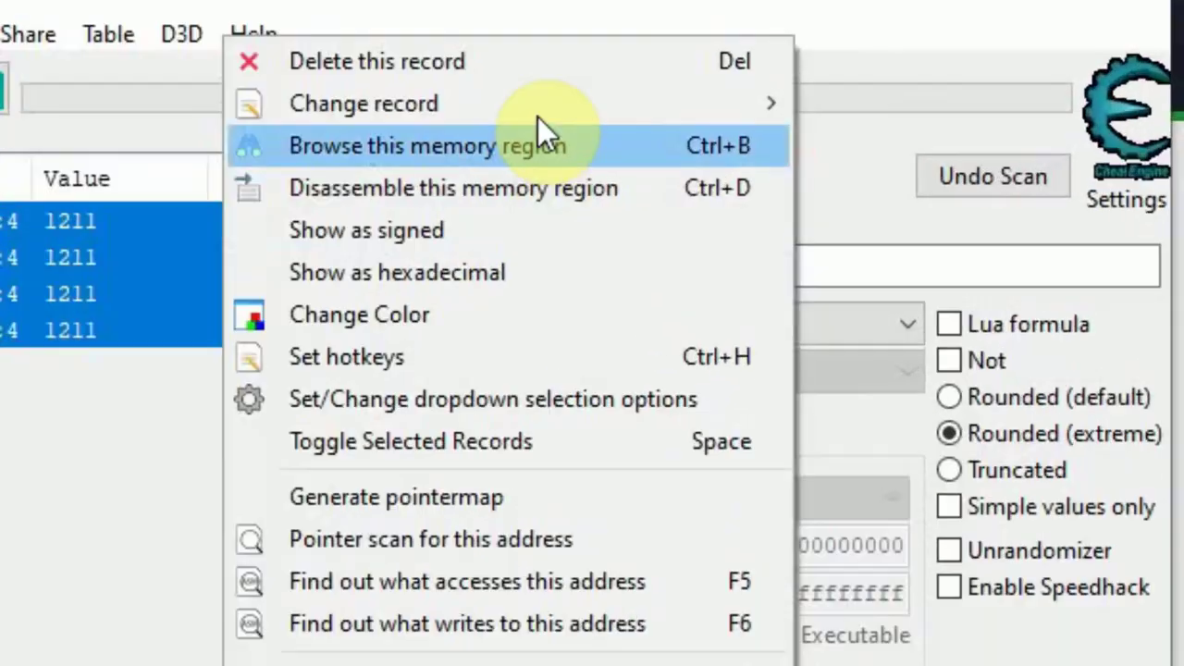
mouse_move(843, 101)
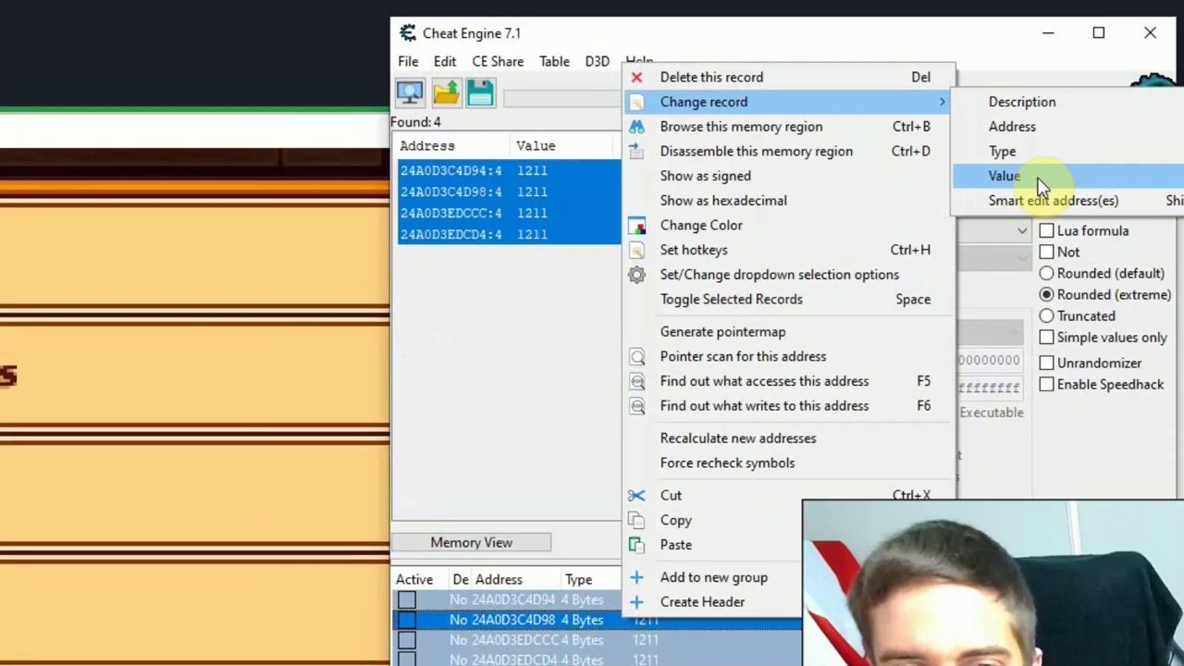
click(916, 266)
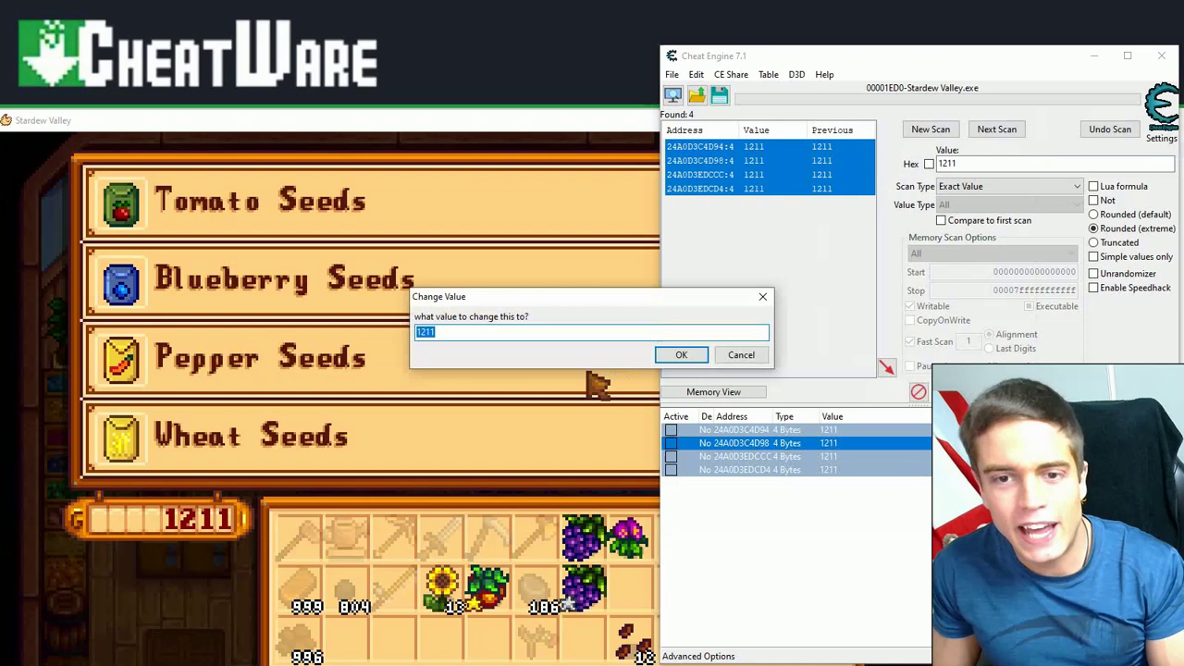
click(0, 665)
key(ctrl+a)
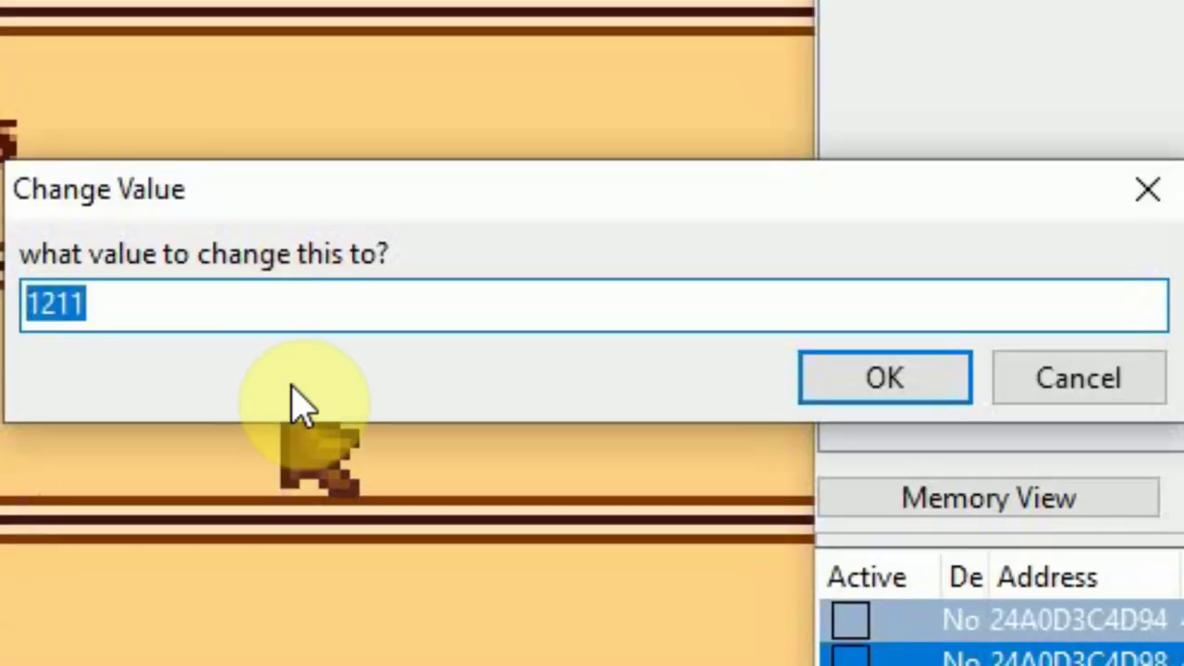
text(999999999)
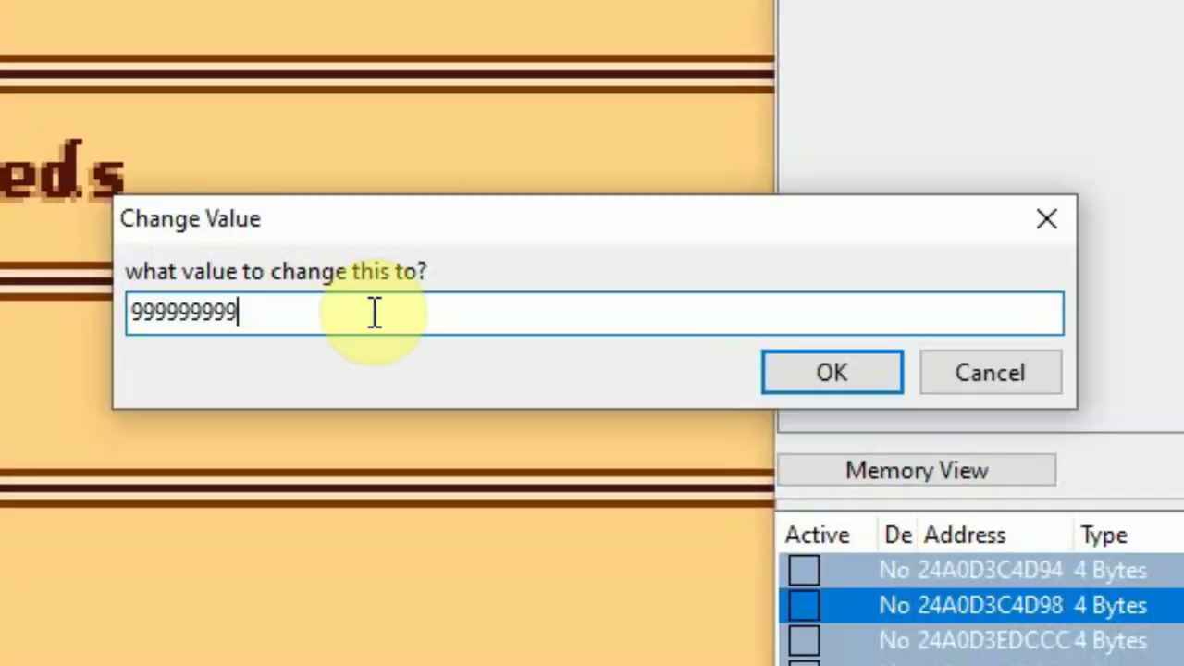
click(885, 377)
click(282, 508)
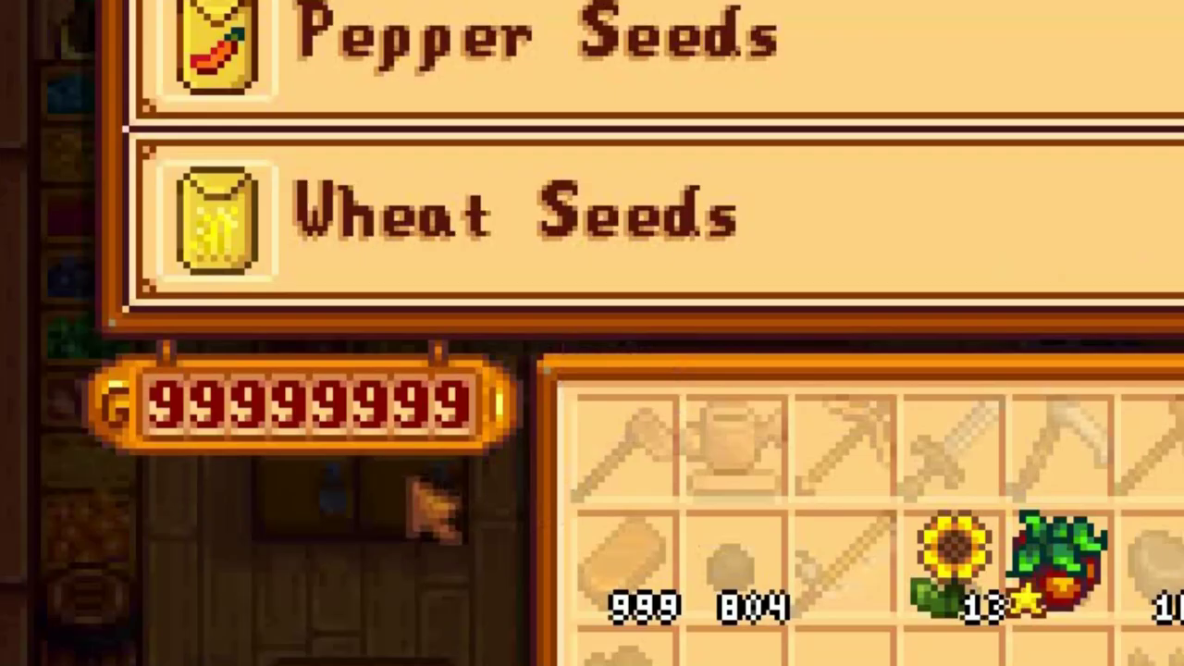
Step: Leave the shop and, in the inventory, move the stack of 999 to the second slot of the third row
key(Escape)
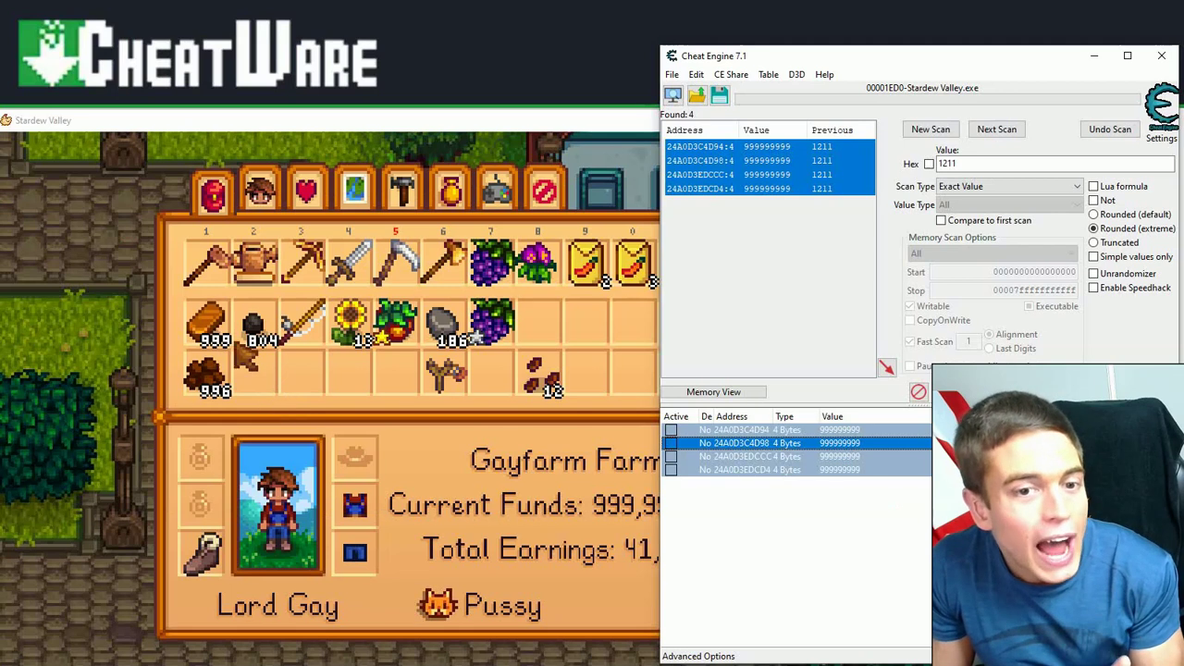
click(205, 319)
click(254, 375)
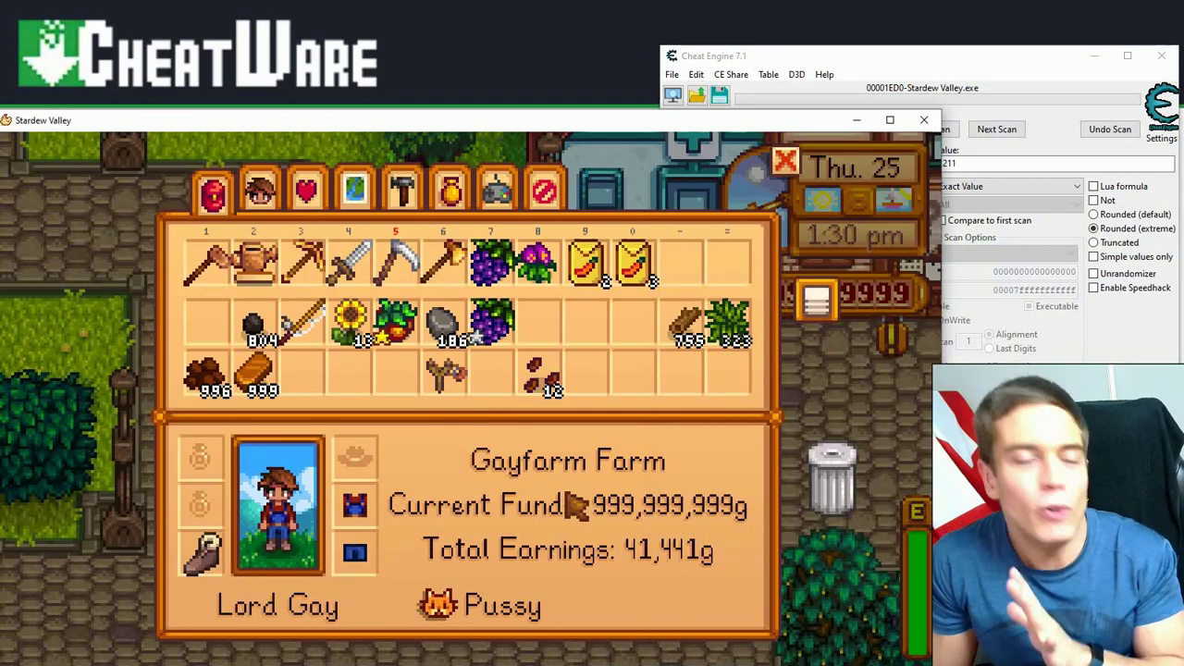
Step: Enable Speedhack, try slider speeds of 0.25 and 10, apply a speed of 5 and return to the game
click(1104, 301)
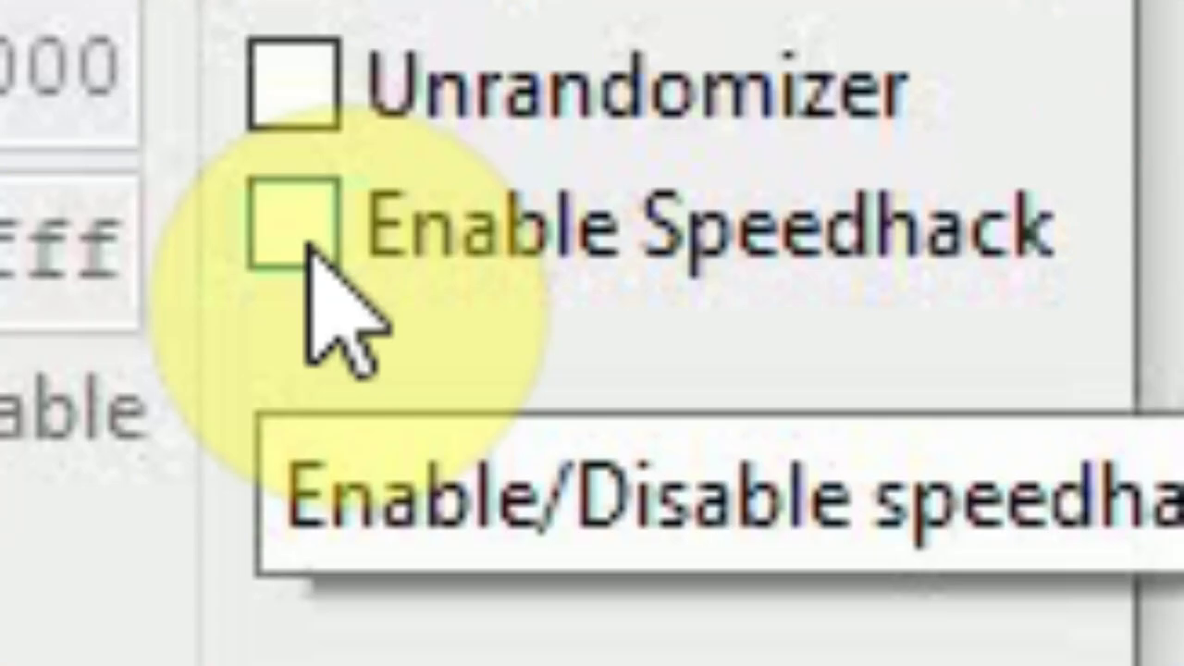
click(310, 245)
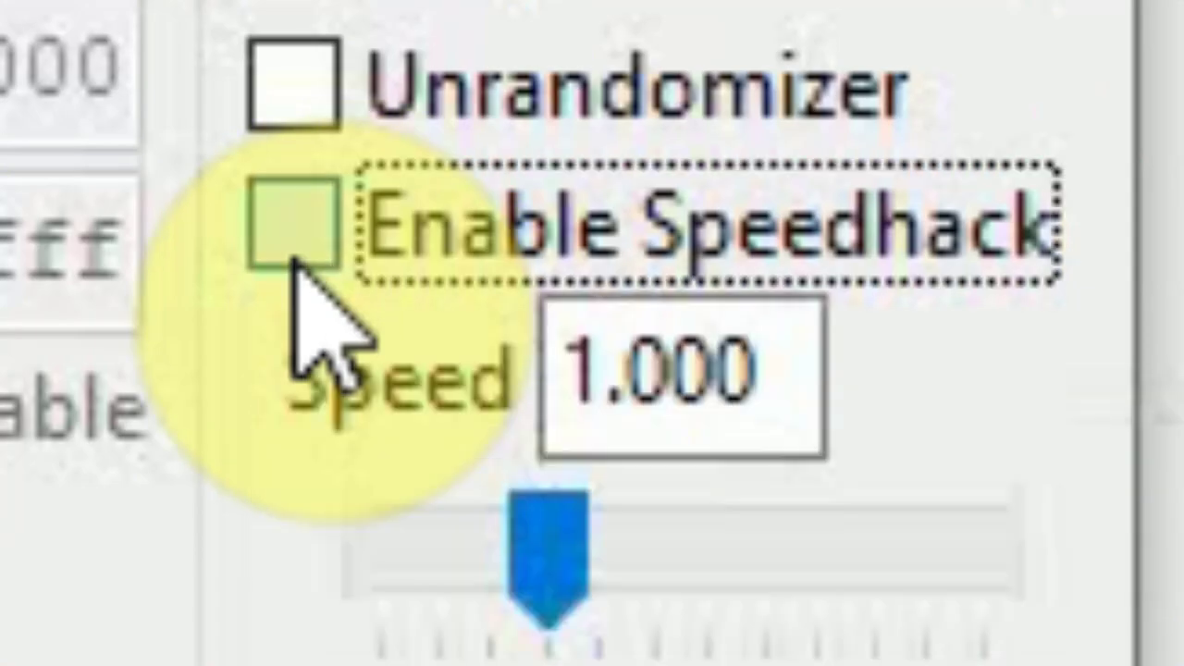
key(Tab)
key(Left)
key(Left)
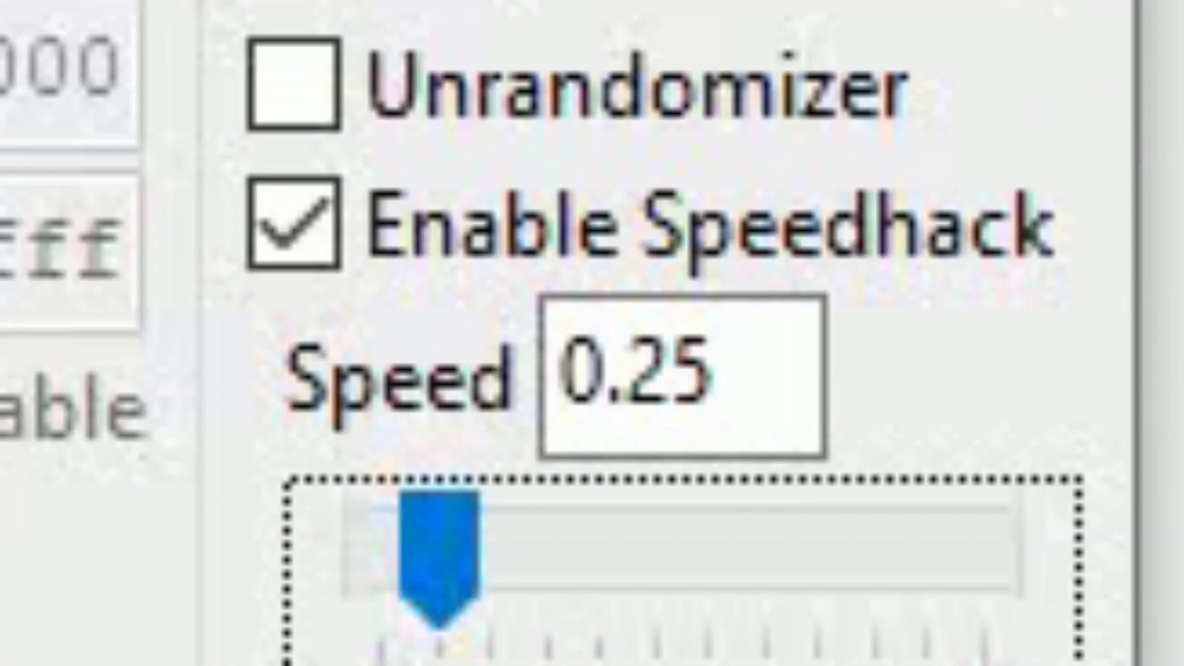
key(Right)
key(Right)
key(Right)
key(Right)
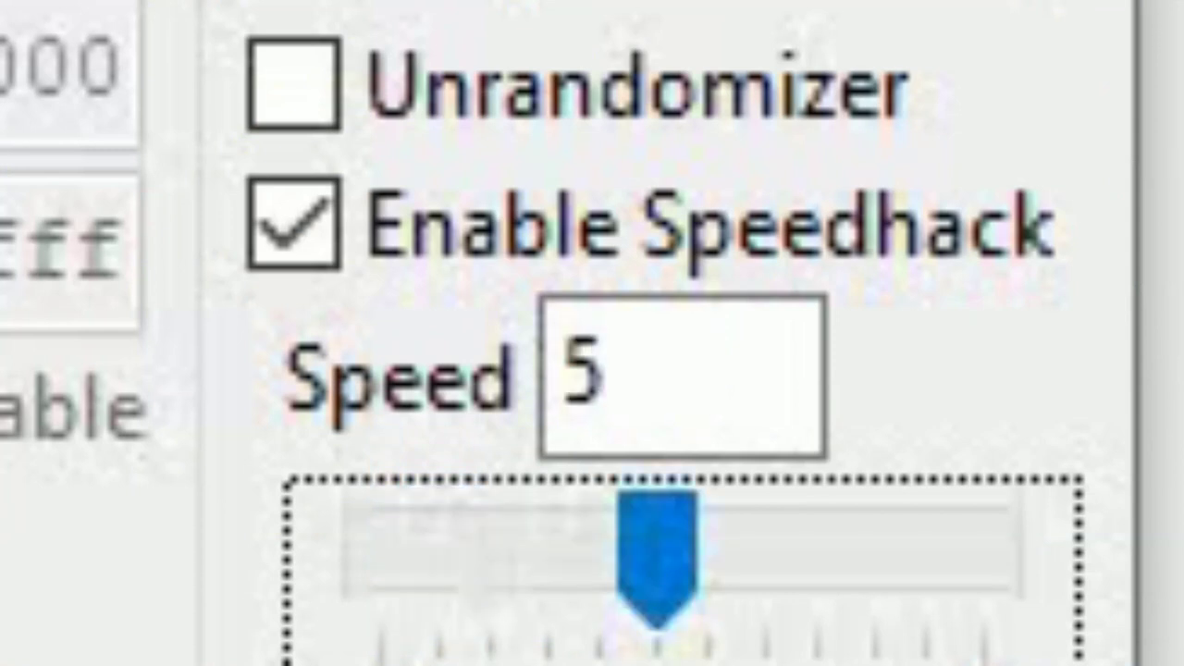
click(701, 546)
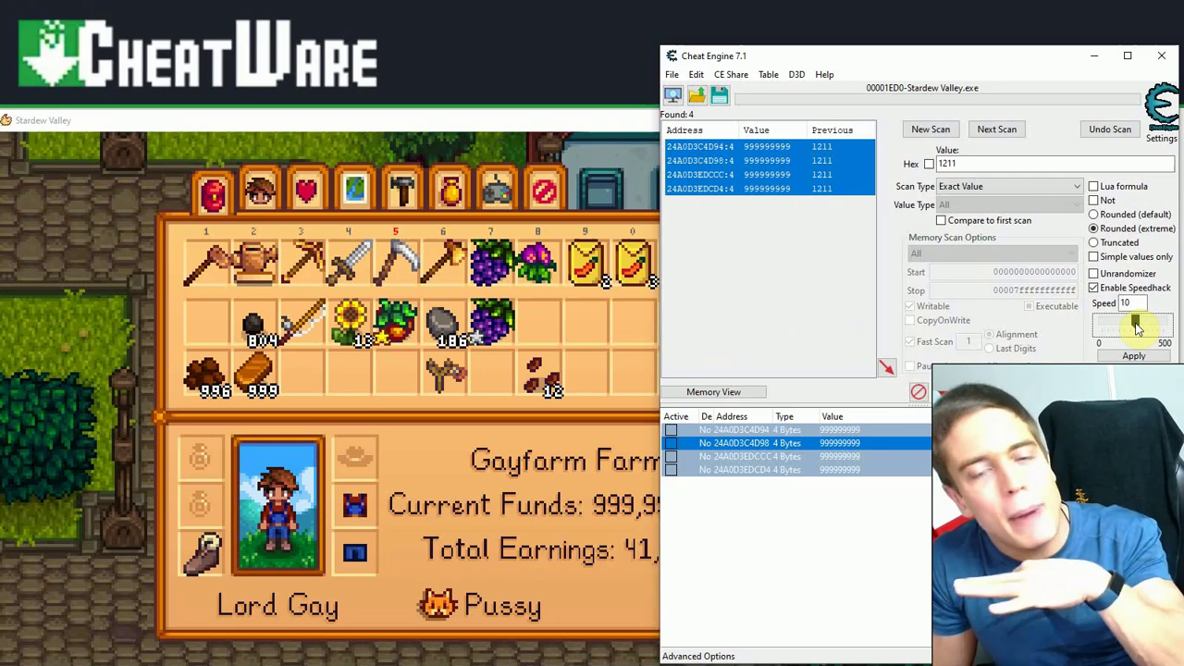
drag(1139, 329, 1134, 329)
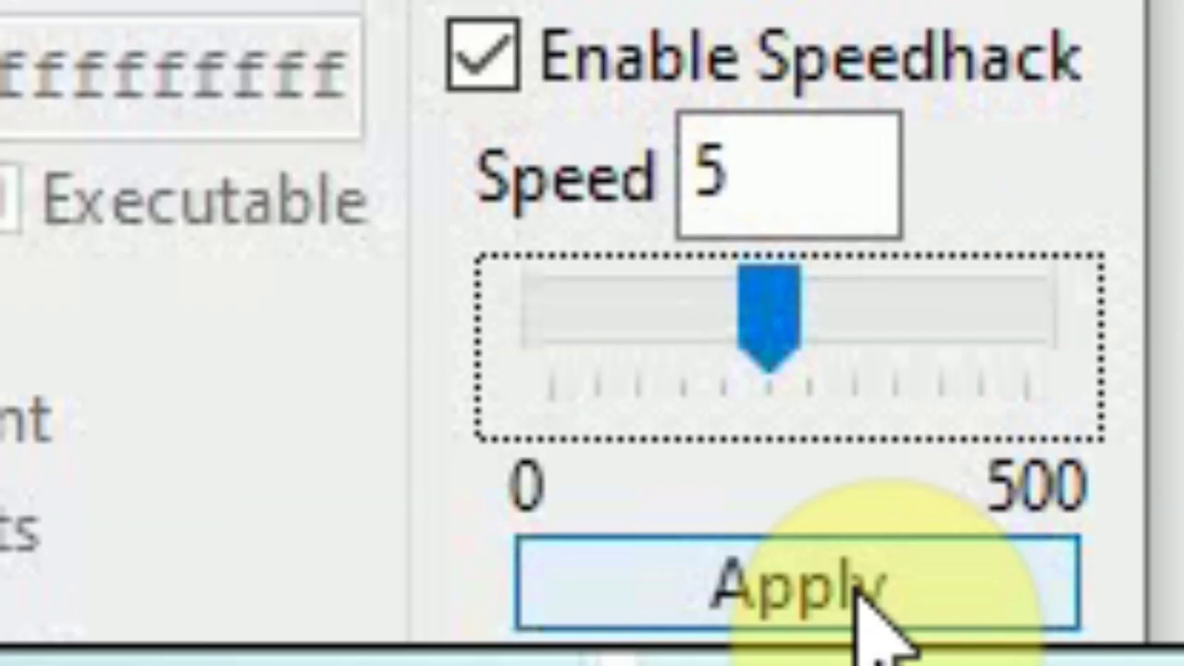
click(861, 592)
click(487, 399)
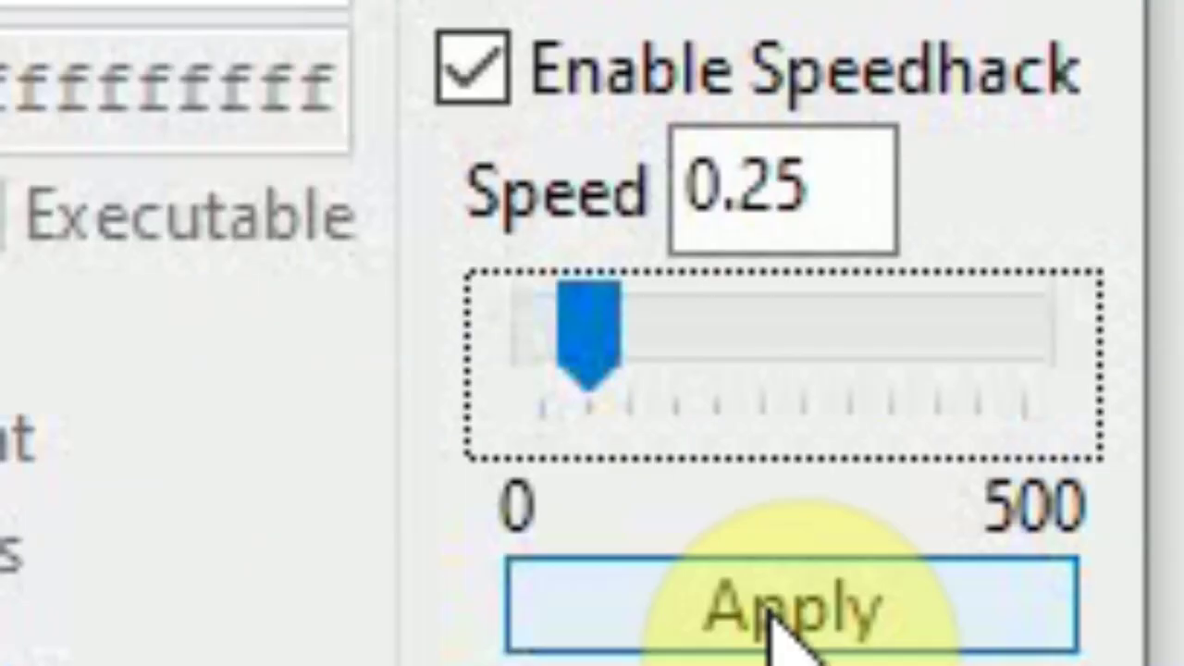
Step: Test a speedhack speed of 0.25 by walking the character right in the game, and disable the speedhack
click(1136, 361)
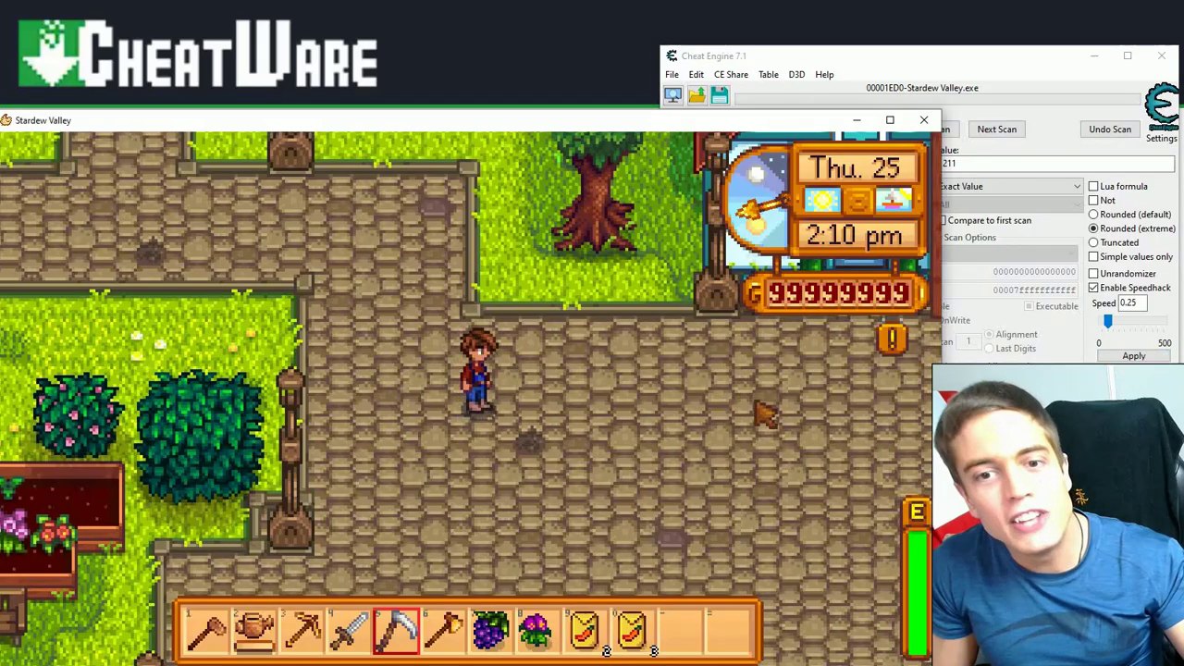
key(d)
key(d)
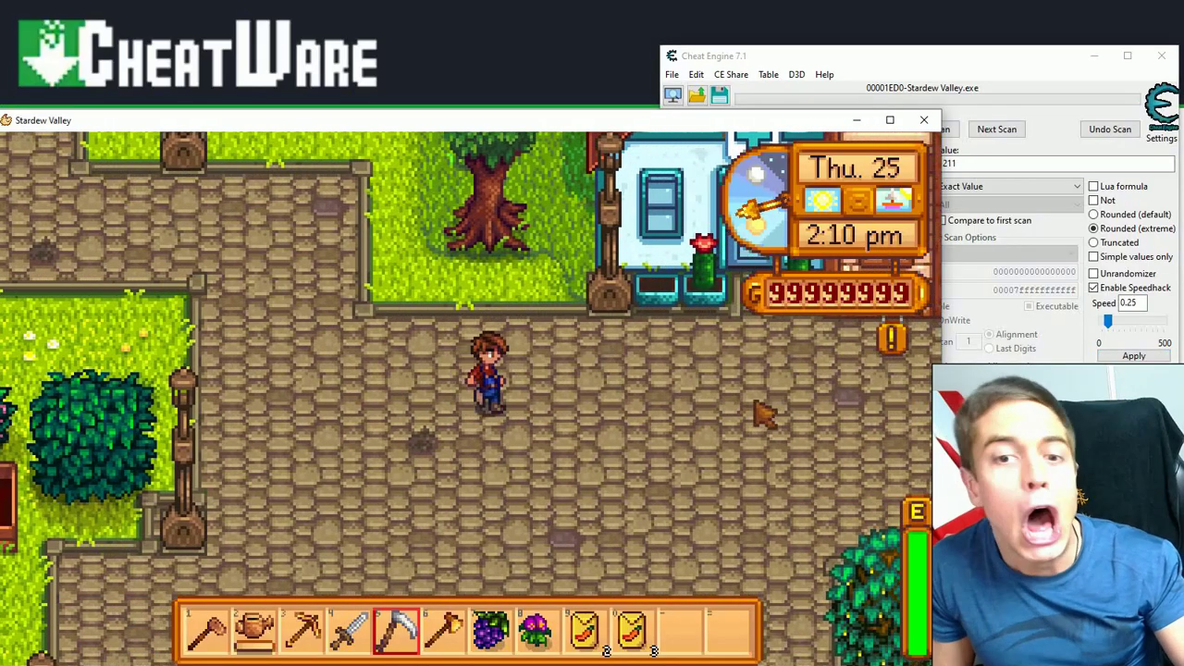
key(d)
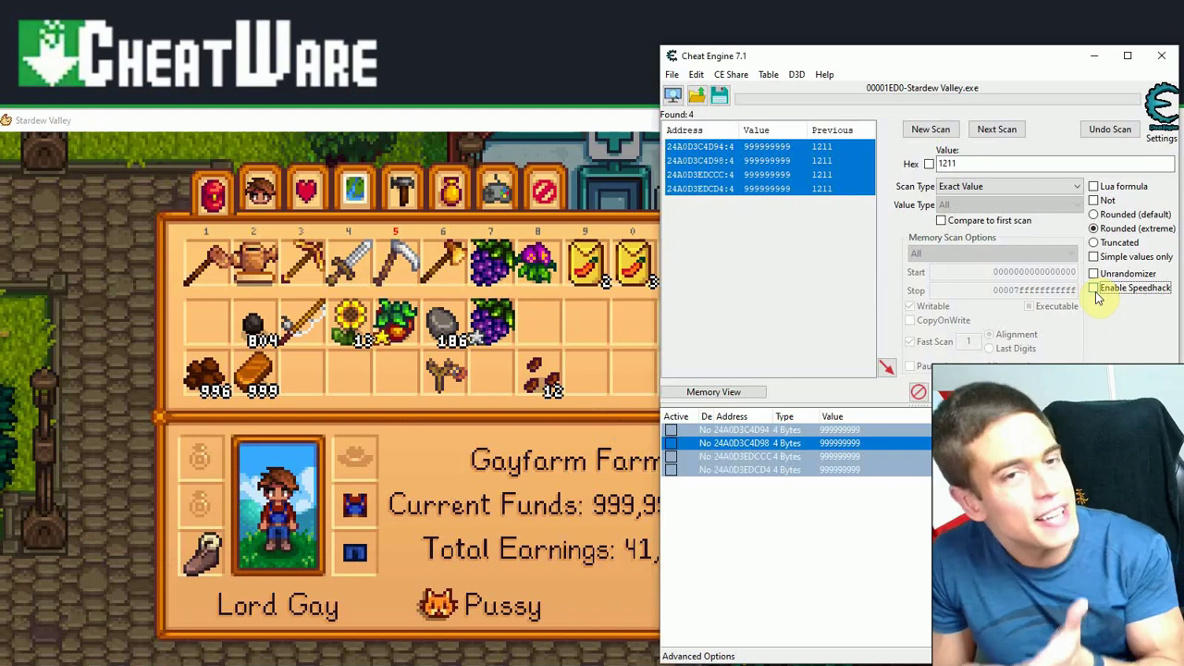
click(1095, 290)
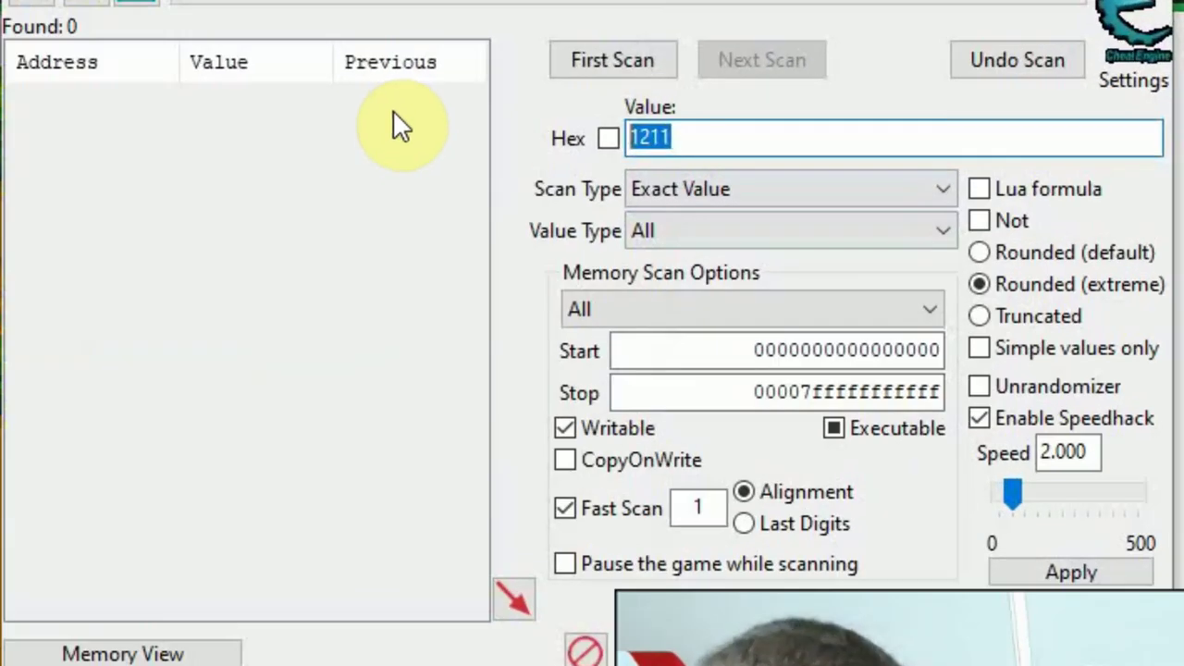
Step: Run a first scan for the energy value 268 and narrow the results with next scans for 260
click(613, 59)
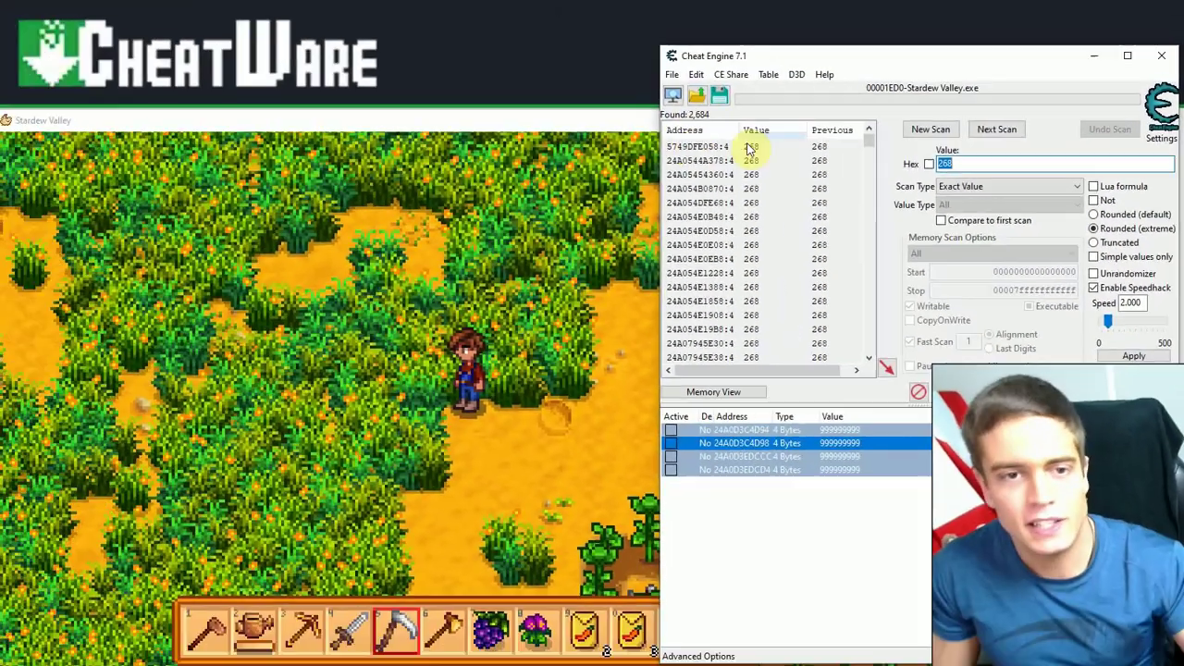
key(alt+Tab)
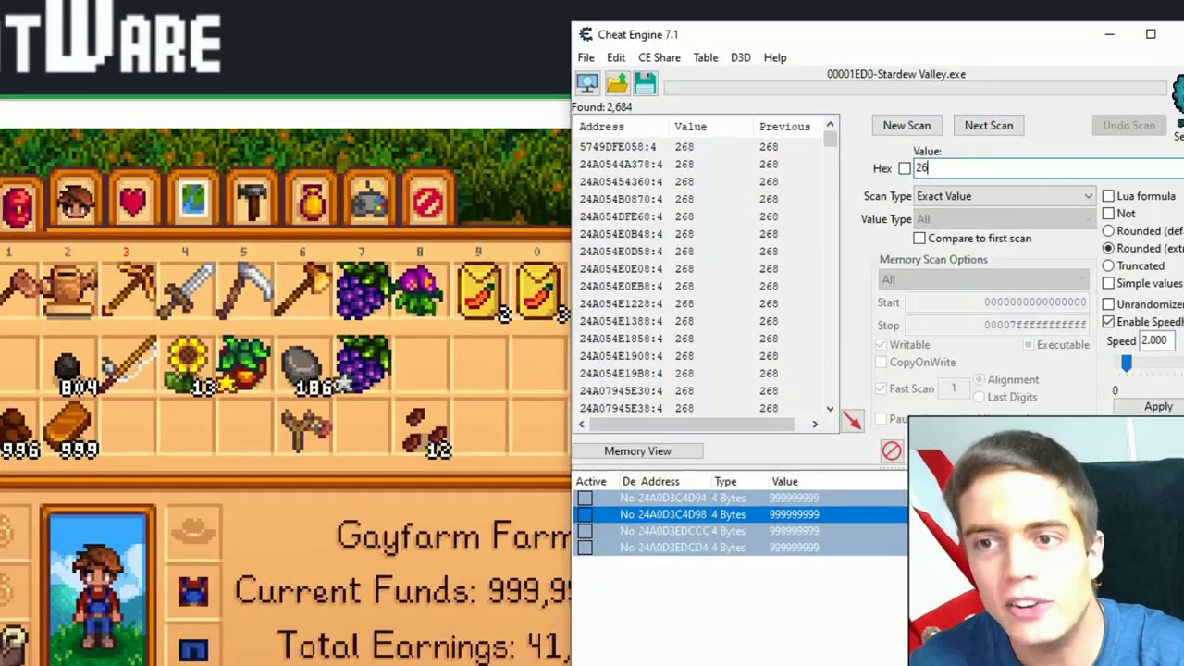
text(0)
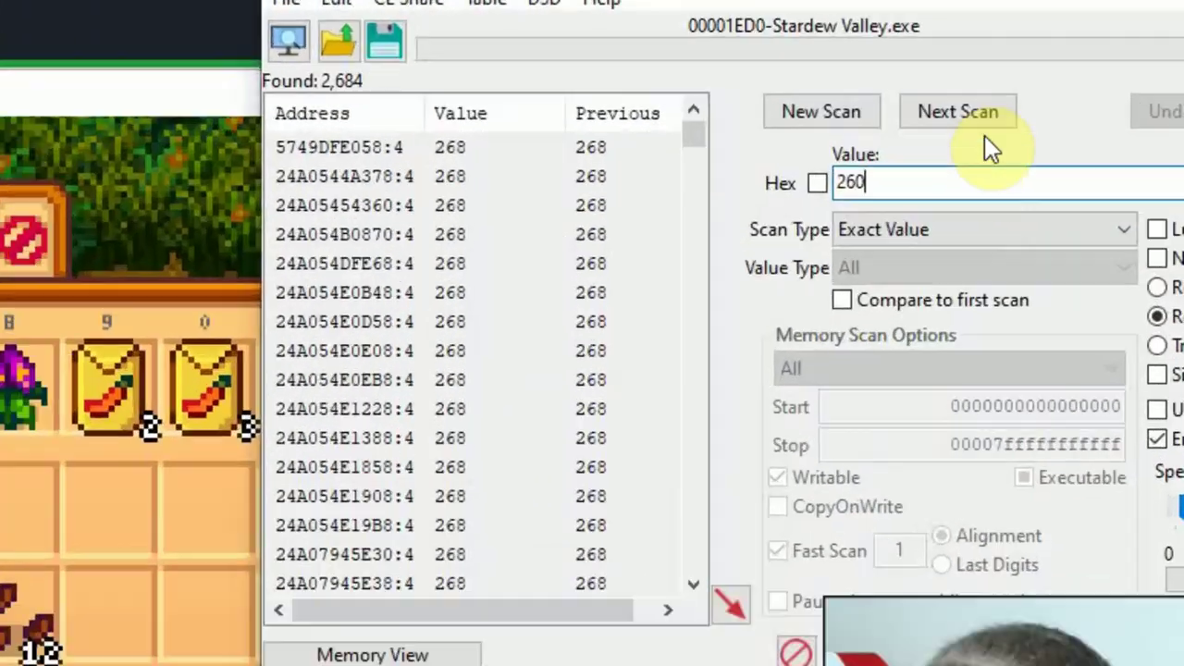
click(999, 129)
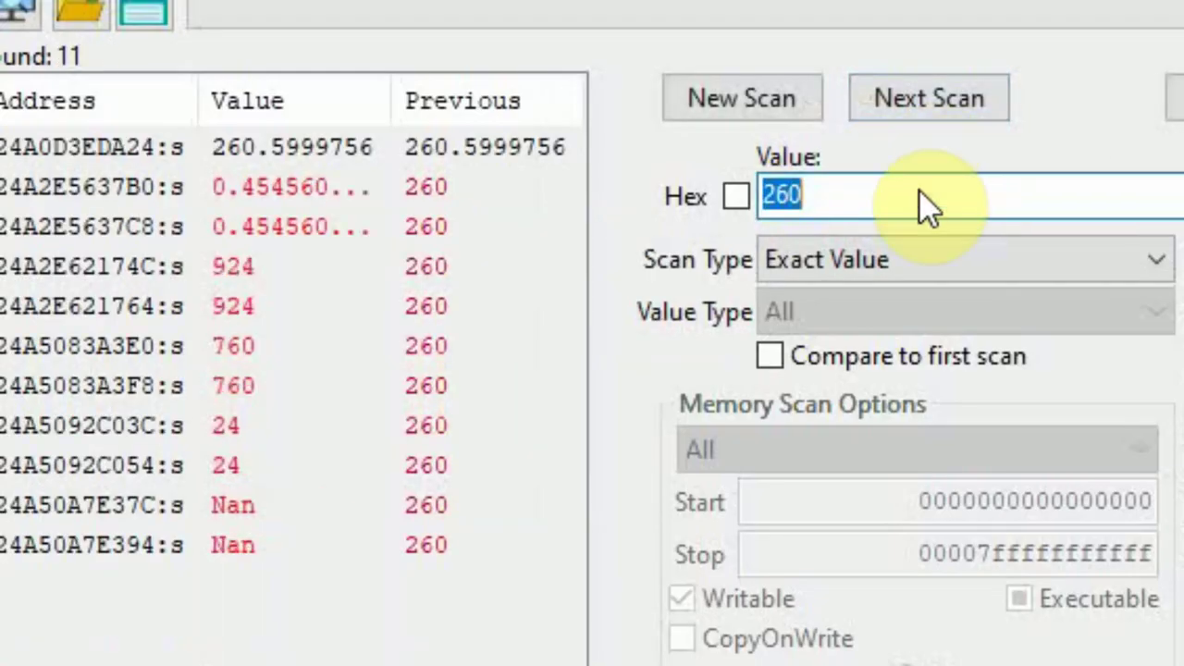
click(955, 110)
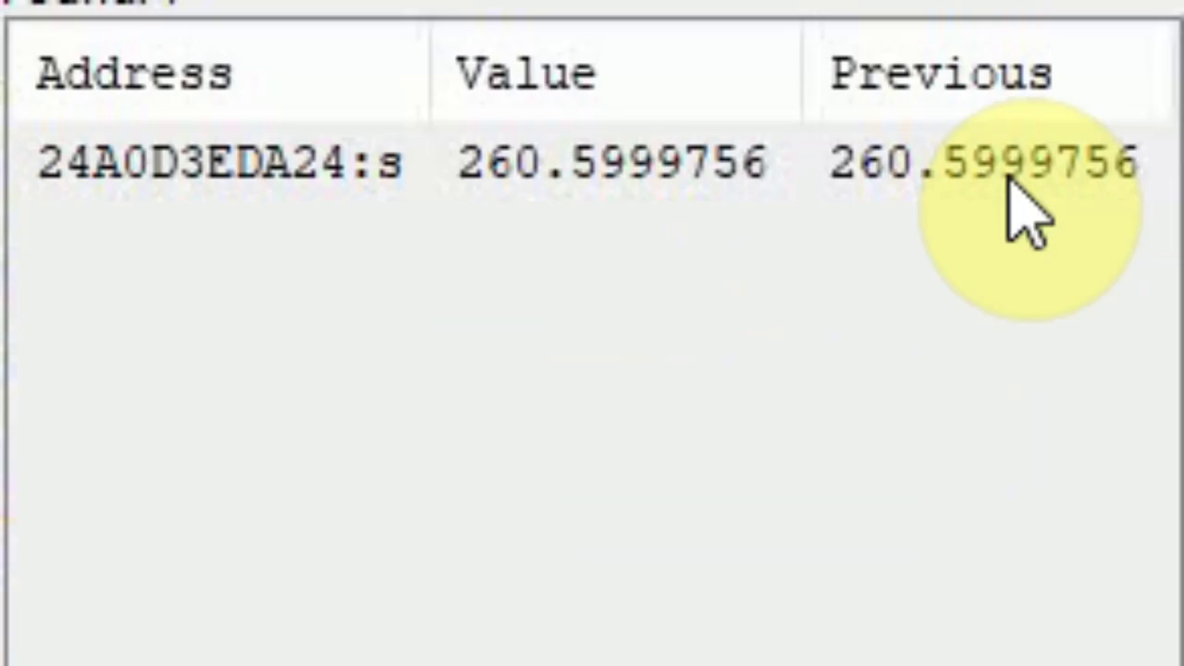
Step: Add the found energy address to the address list and delete its duplicate entries
double_click(891, 157)
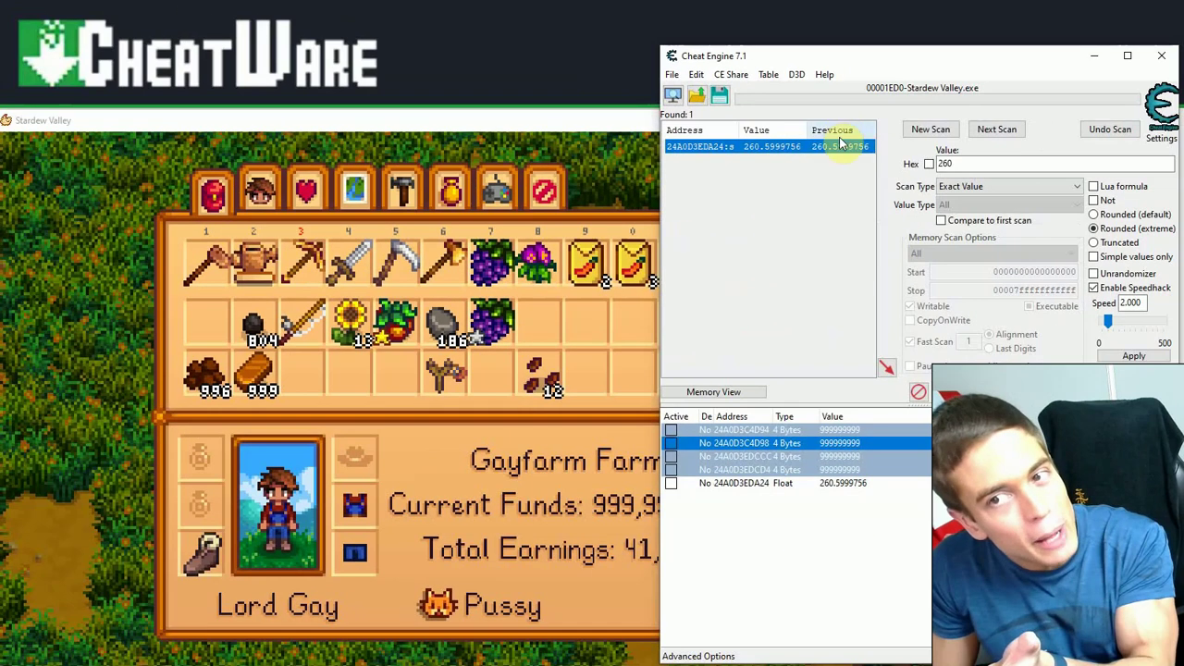
double_click(839, 150)
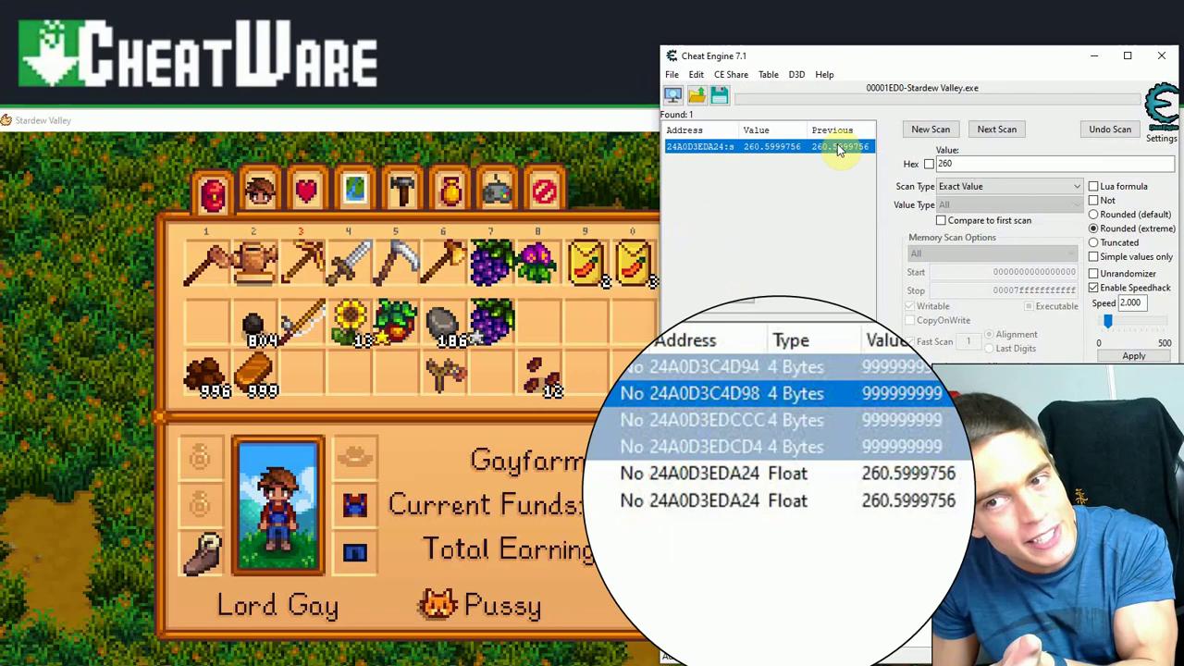
double_click(839, 151)
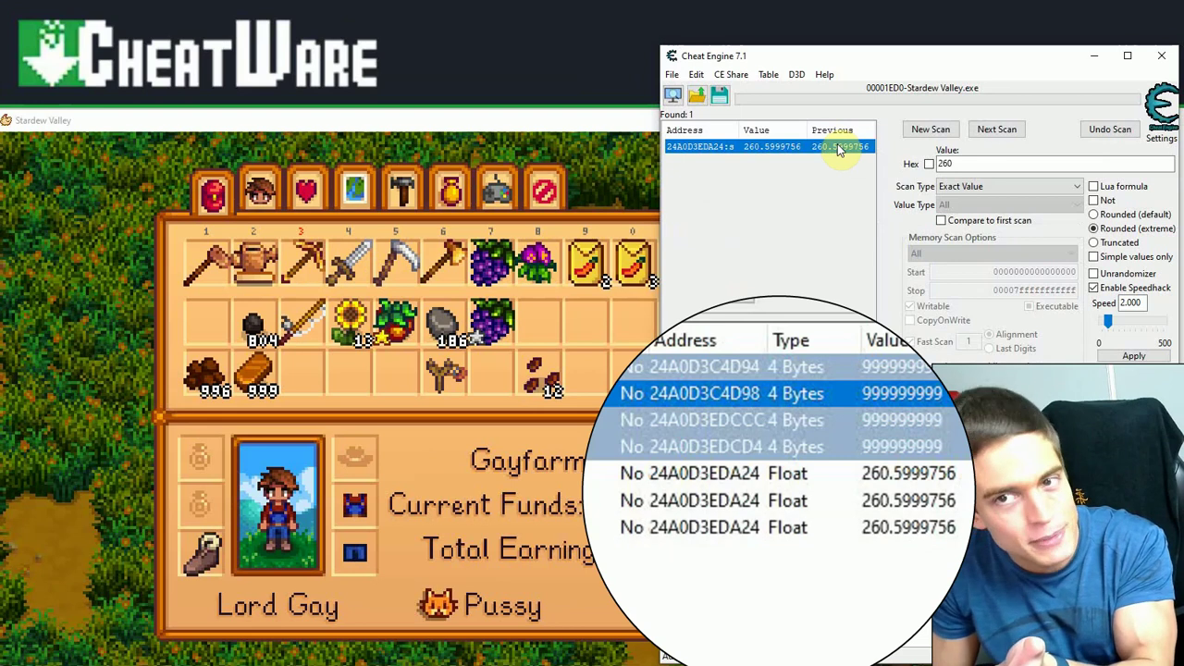
key(Delete)
click(648, 321)
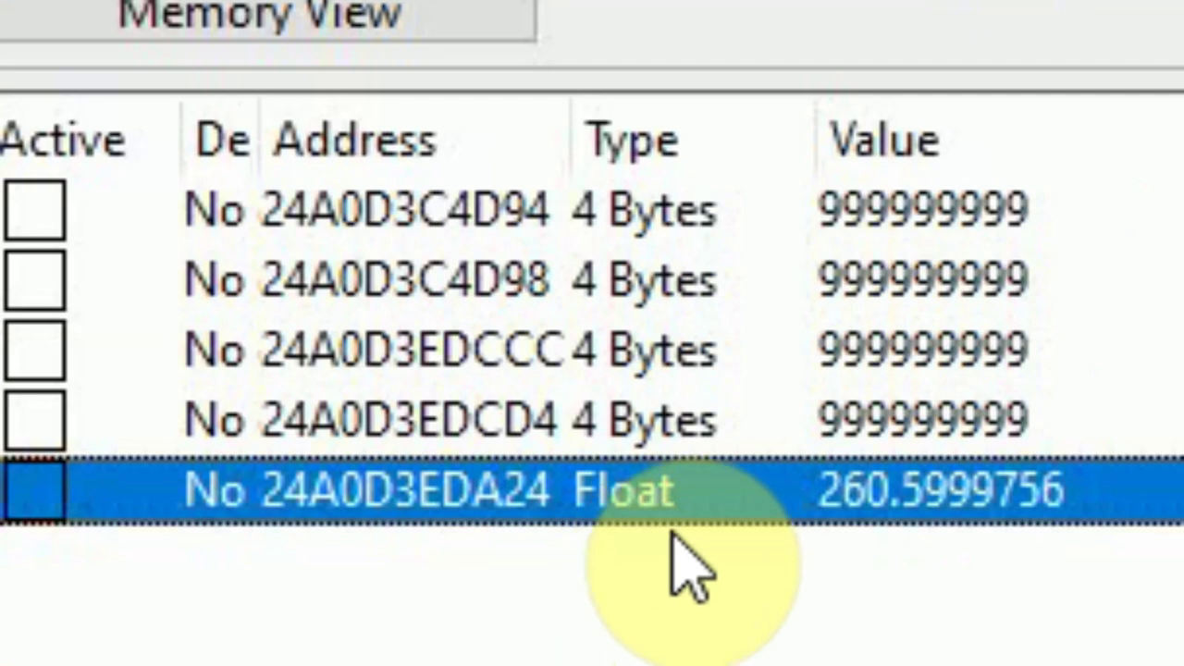
Step: Set the value of the Float energy record to 999999 and freeze it
click(787, 430)
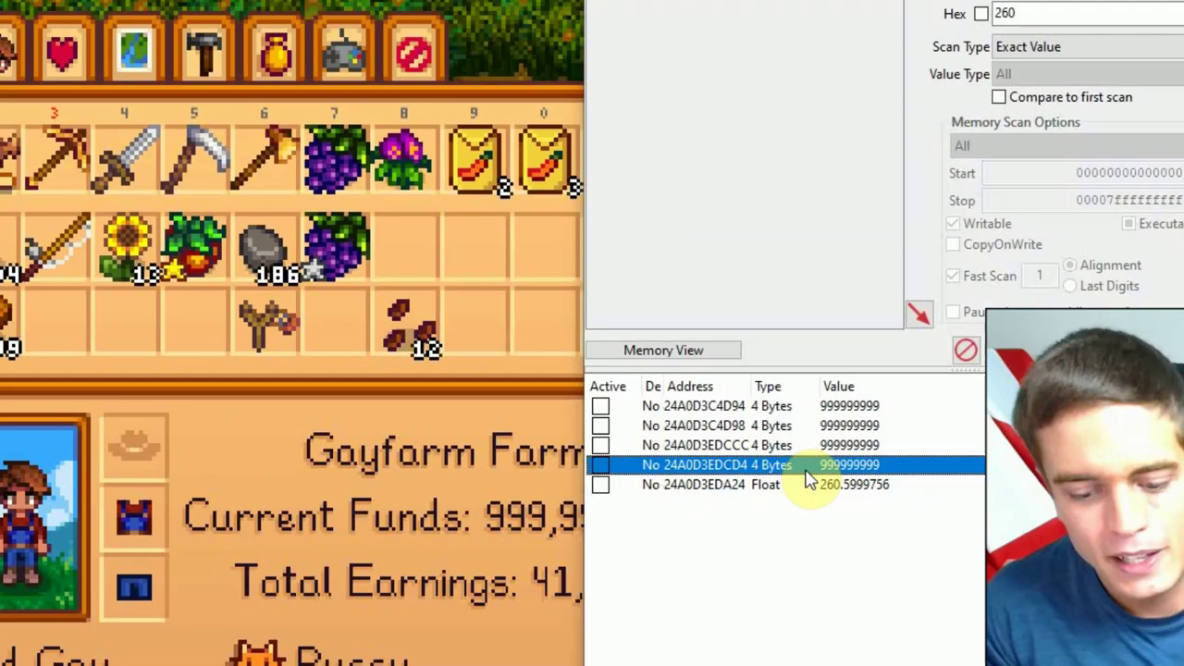
double_click(807, 483)
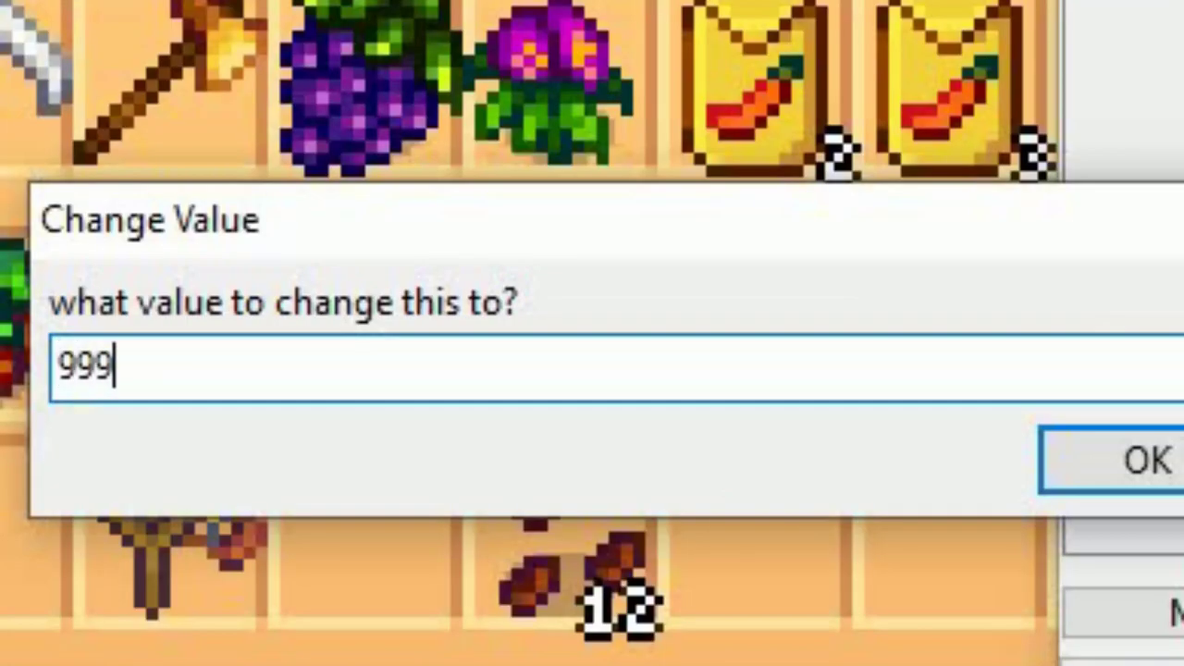
text(999999)
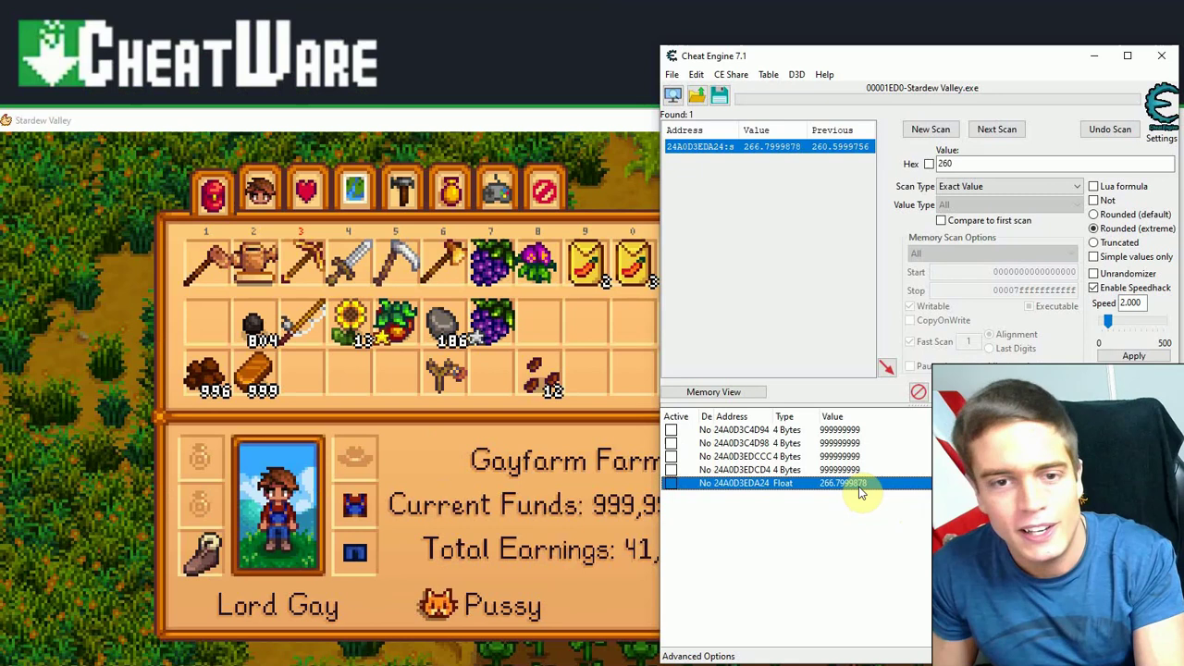
double_click(893, 453)
text(999999)
click(687, 359)
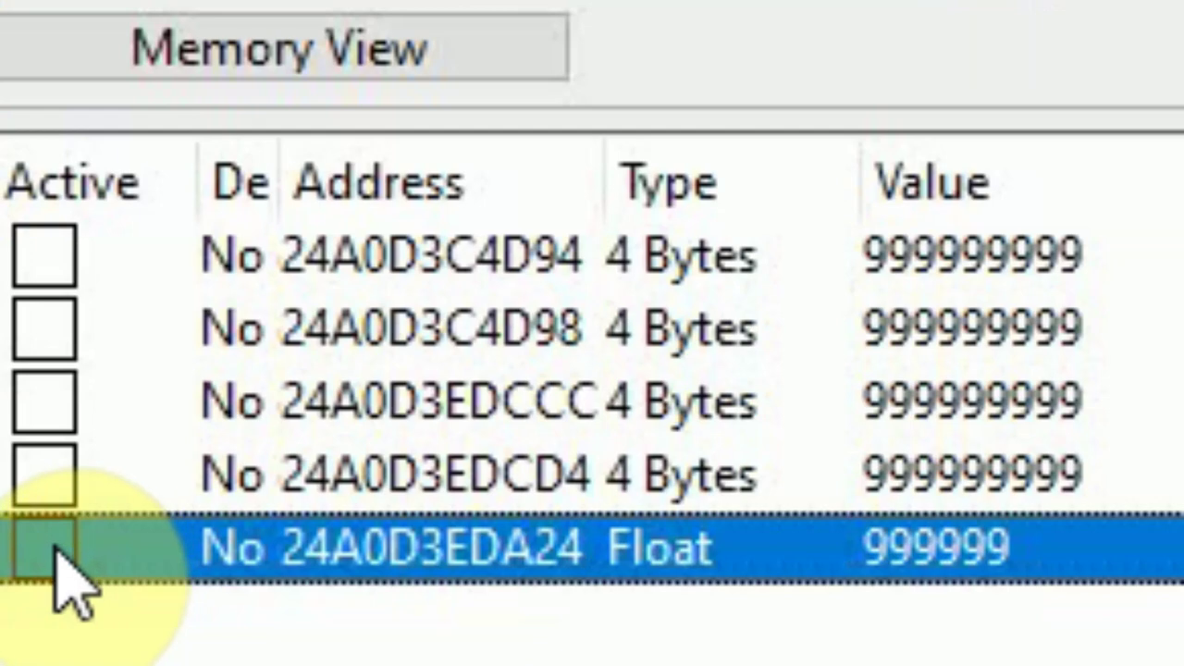
click(54, 548)
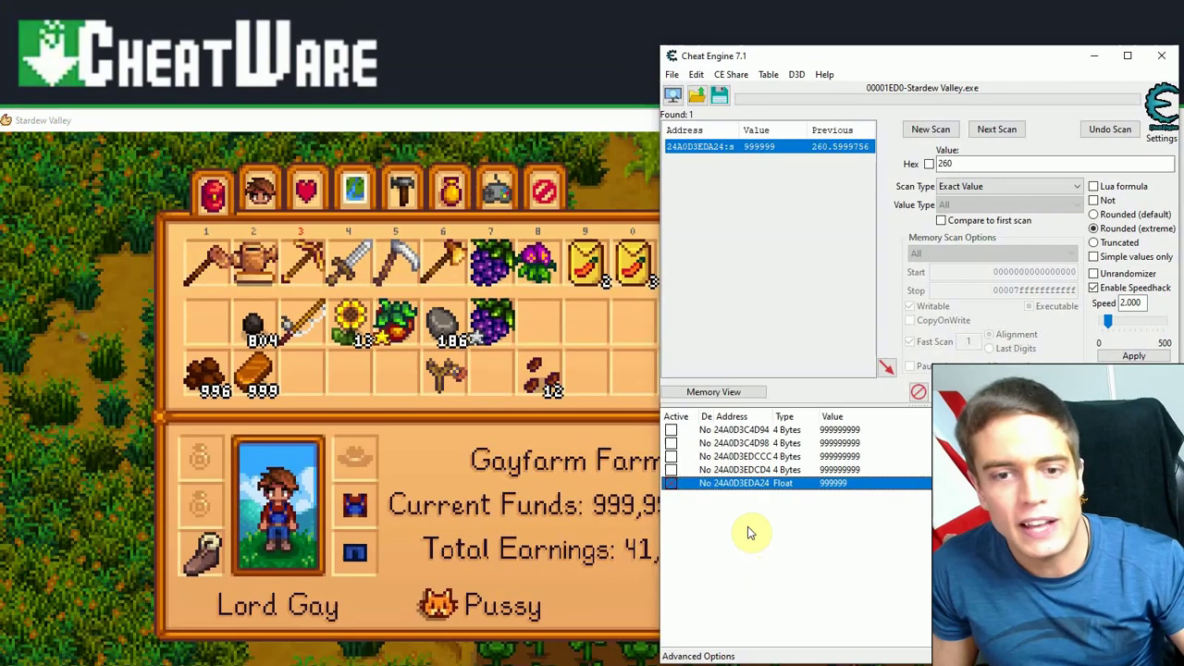
Step: Return to the game, walk left and swing the pickaxe to test the frozen energy
click(421, 443)
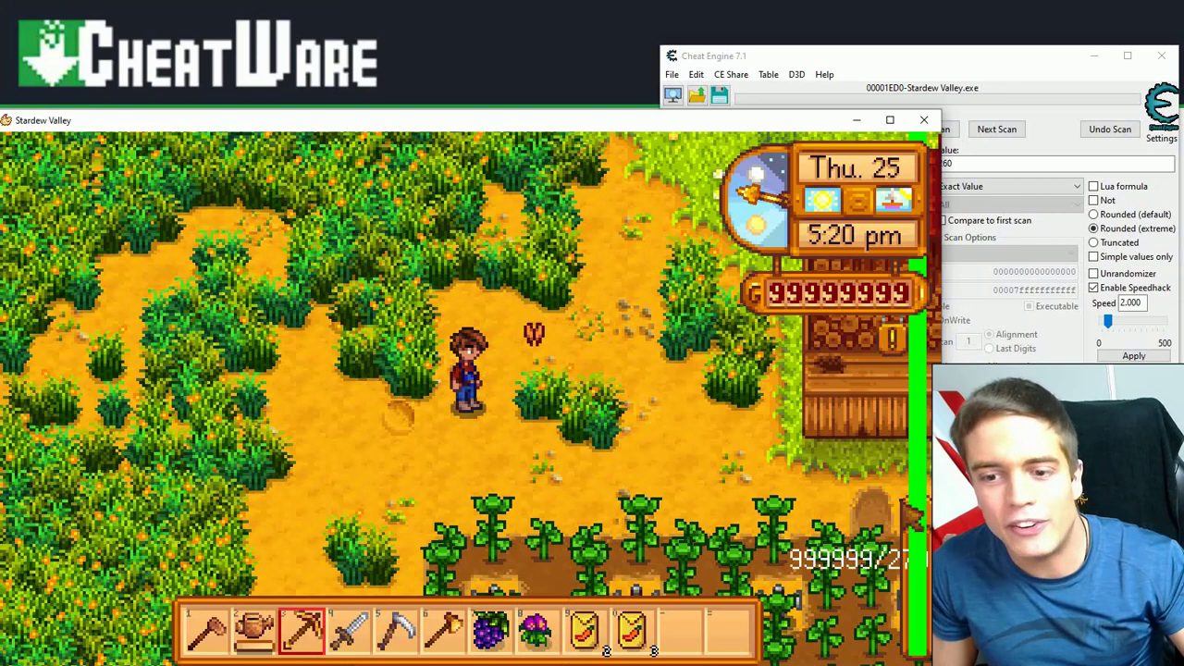
key(a)
click(467, 426)
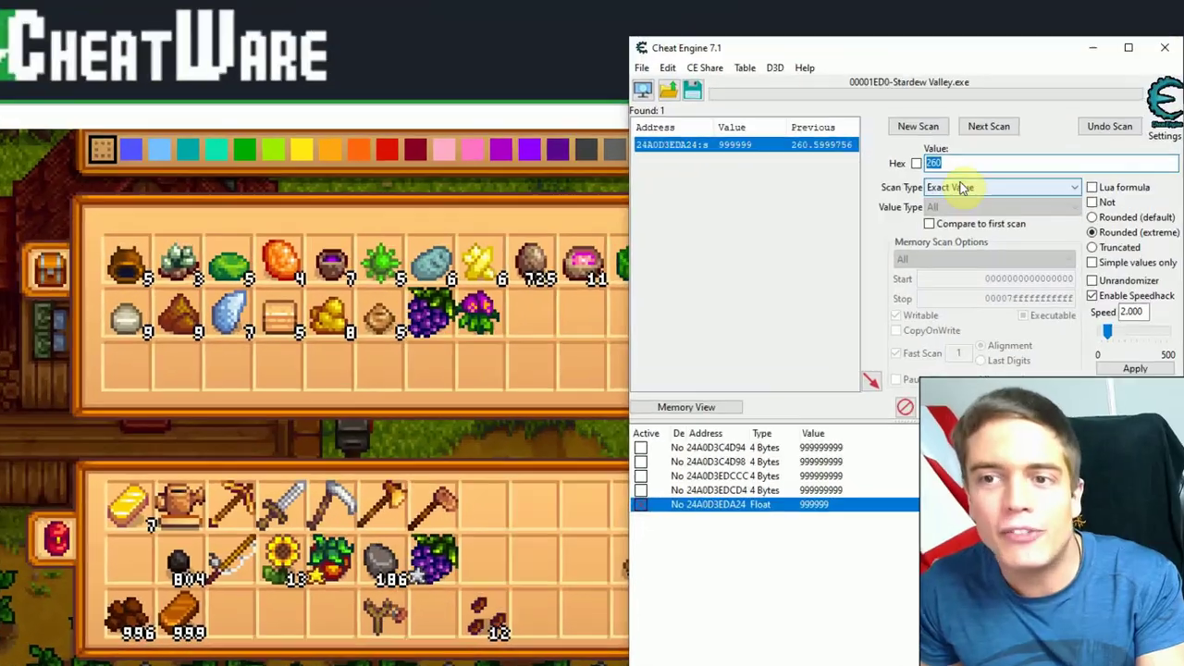
Step: Start a new scan and run a first scan for the gold bar count of 7
text(7)
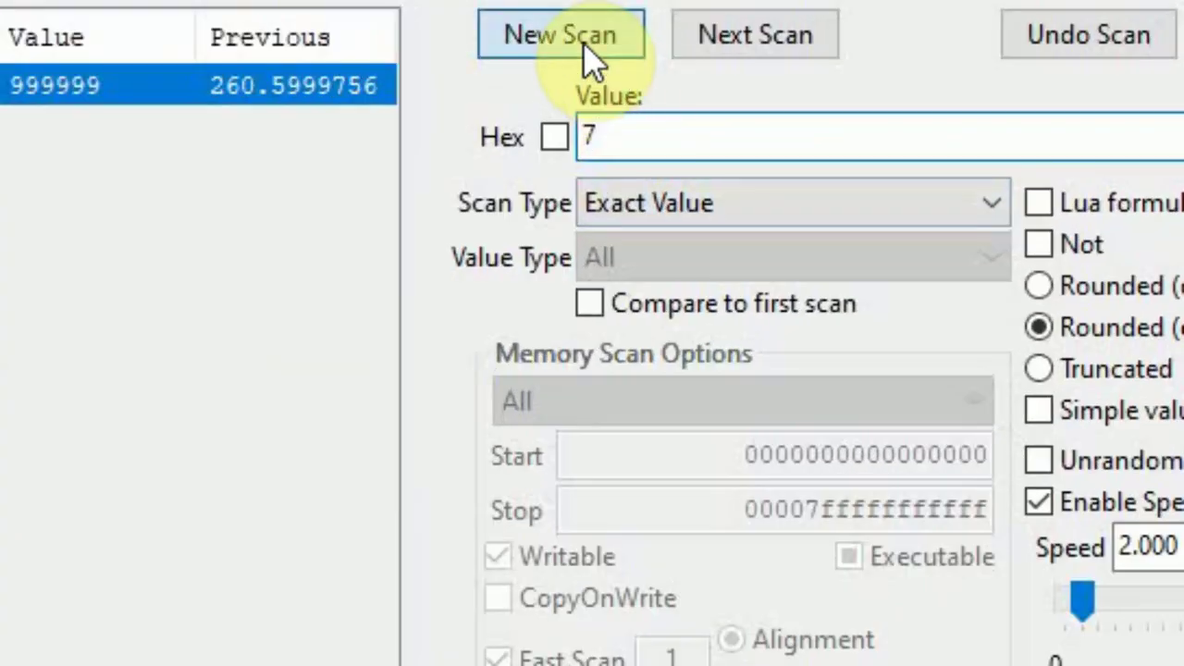
click(592, 57)
click(589, 56)
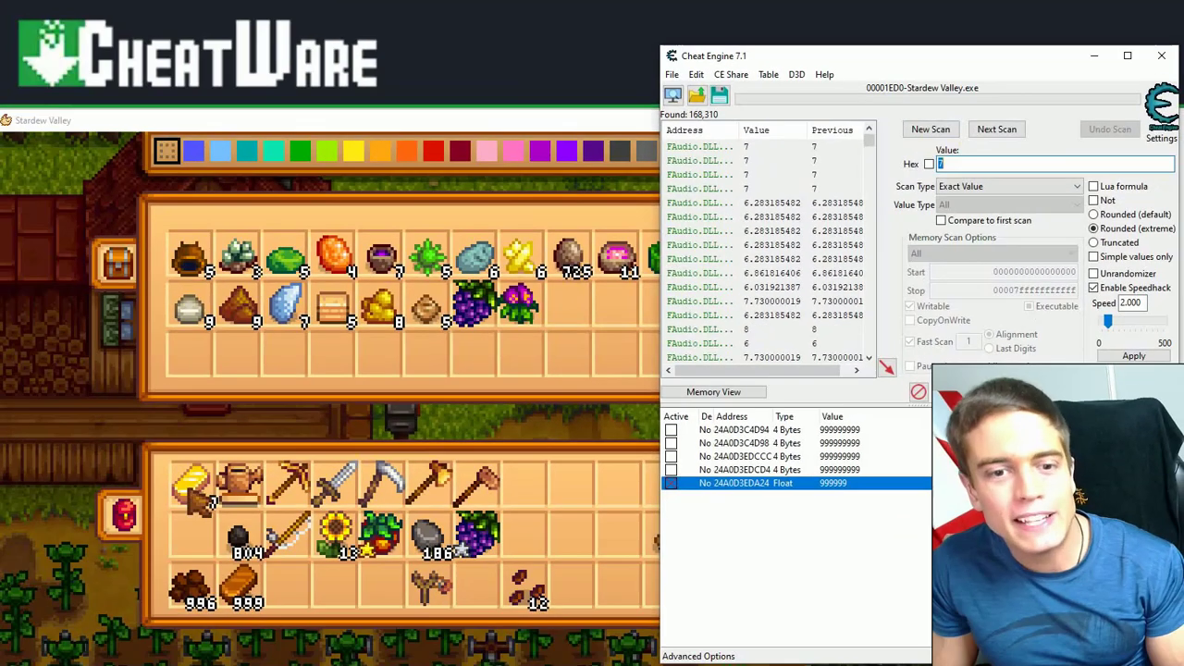
Step: Move three gold bars from the inventory into the chest, one at a time
right_click(198, 500)
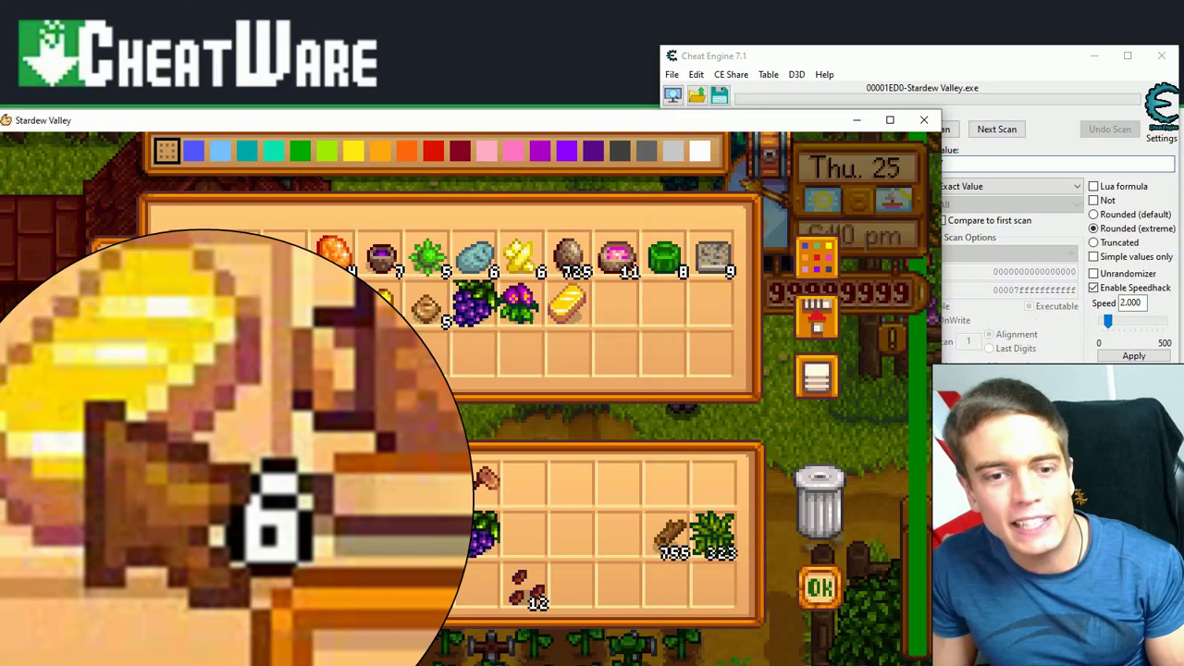
right_click(198, 500)
right_click(198, 499)
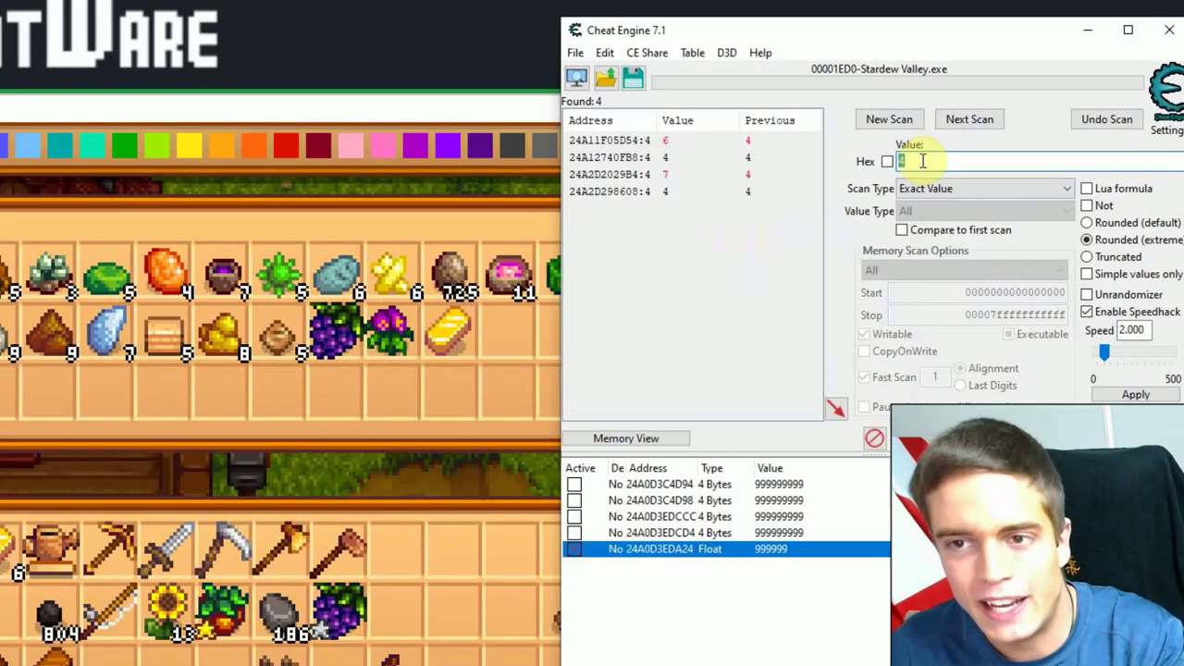
Step: Narrow the results with a next scan for 6 and add the remaining address to the address list
text(6)
click(997, 135)
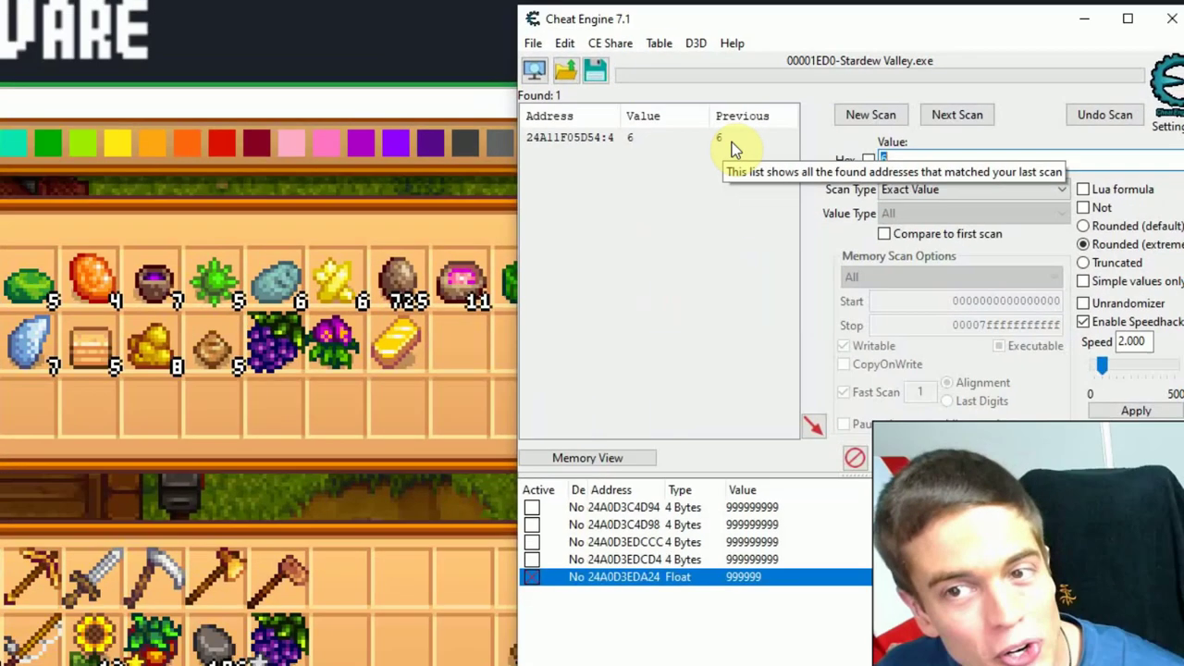
double_click(731, 140)
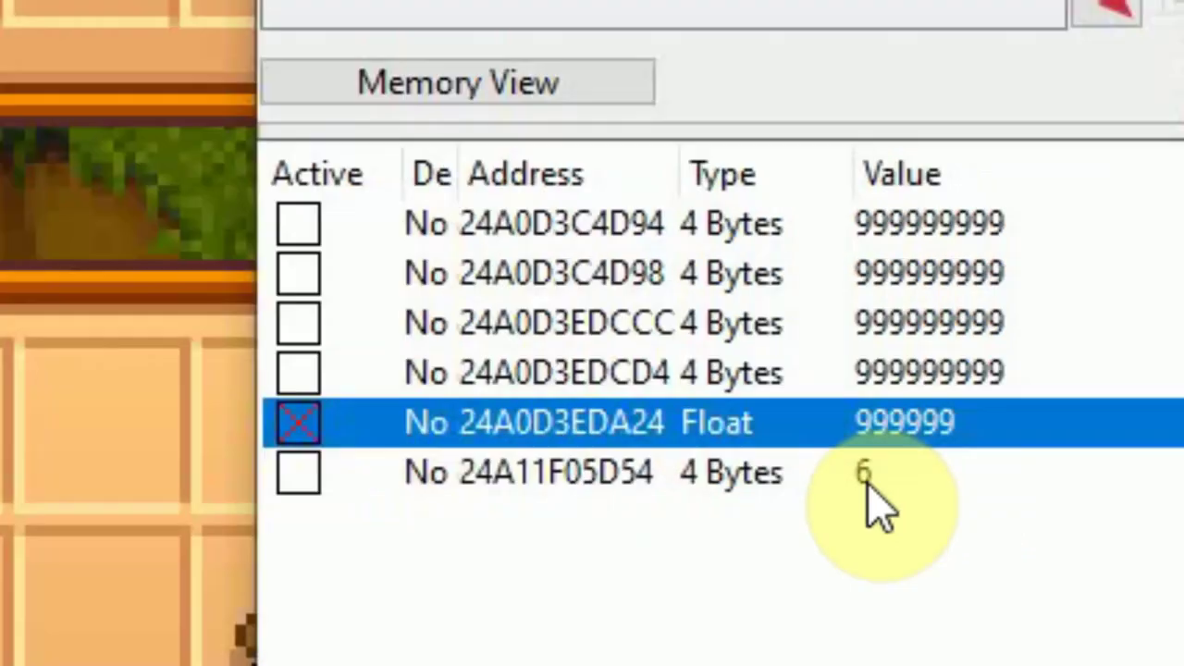
Step: Change the gold bar address value to 999, move the gold bars into the chest and close the chest
double_click(893, 472)
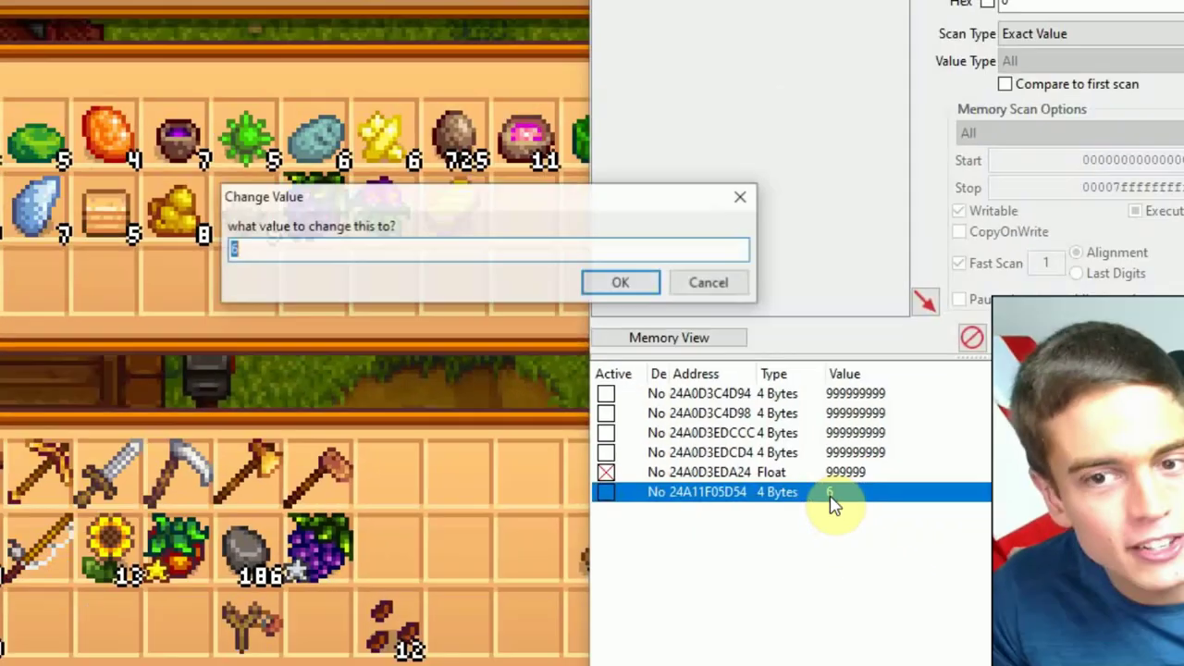
text(999)
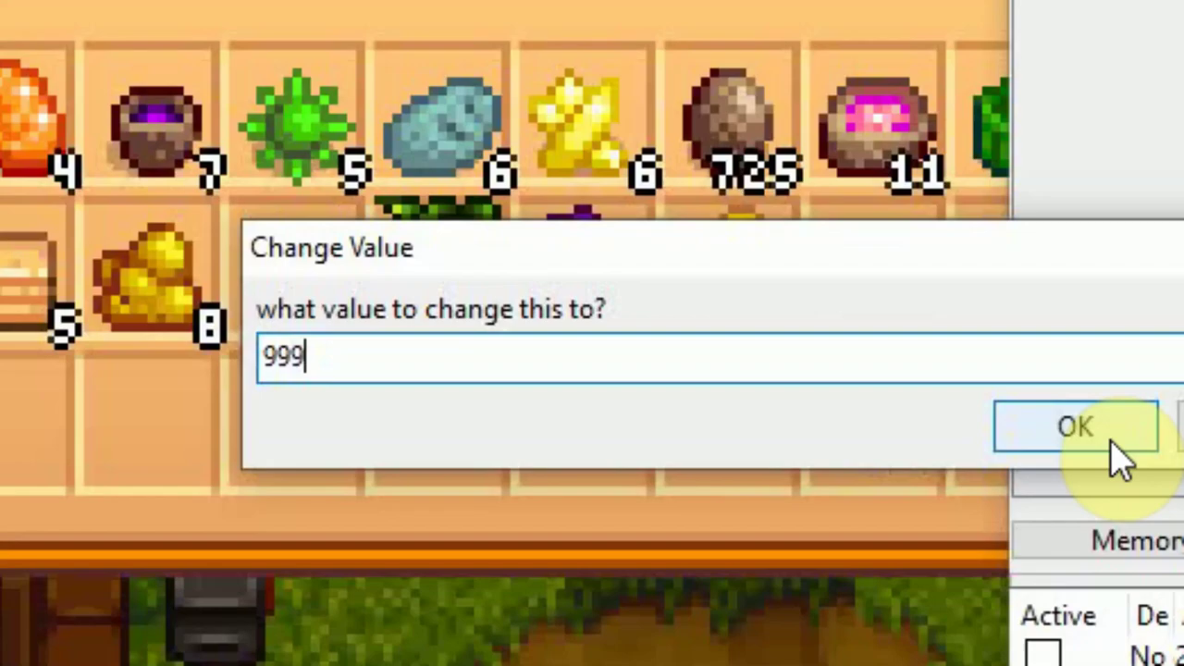
click(1075, 426)
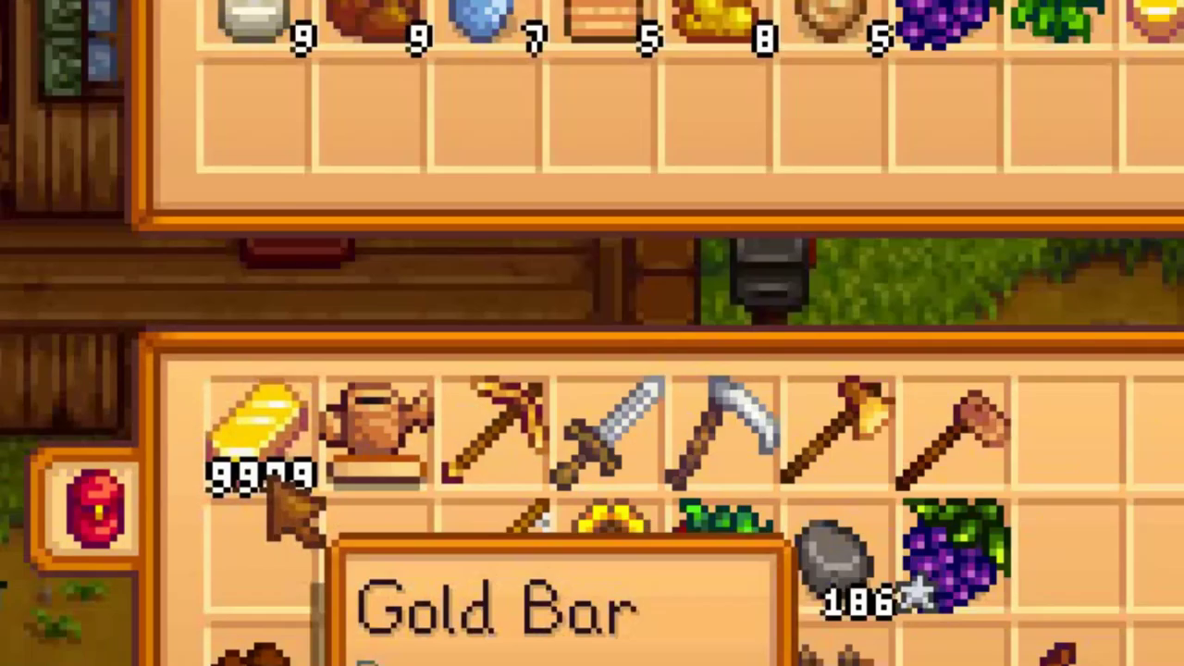
click(444, 278)
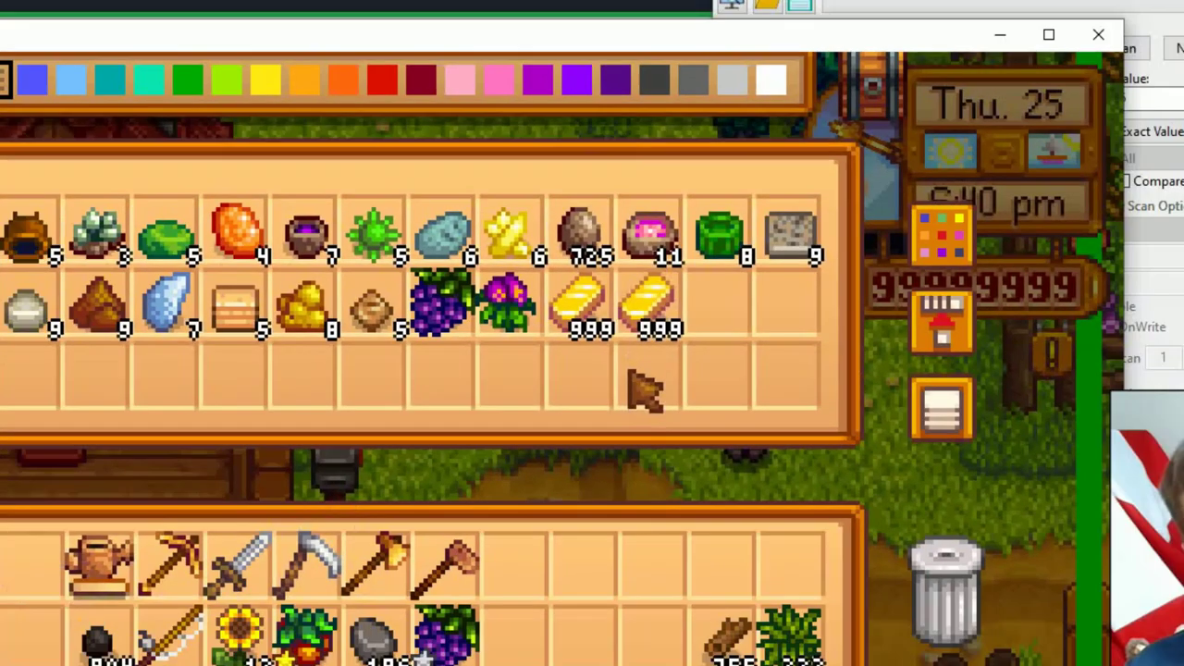
key(Escape)
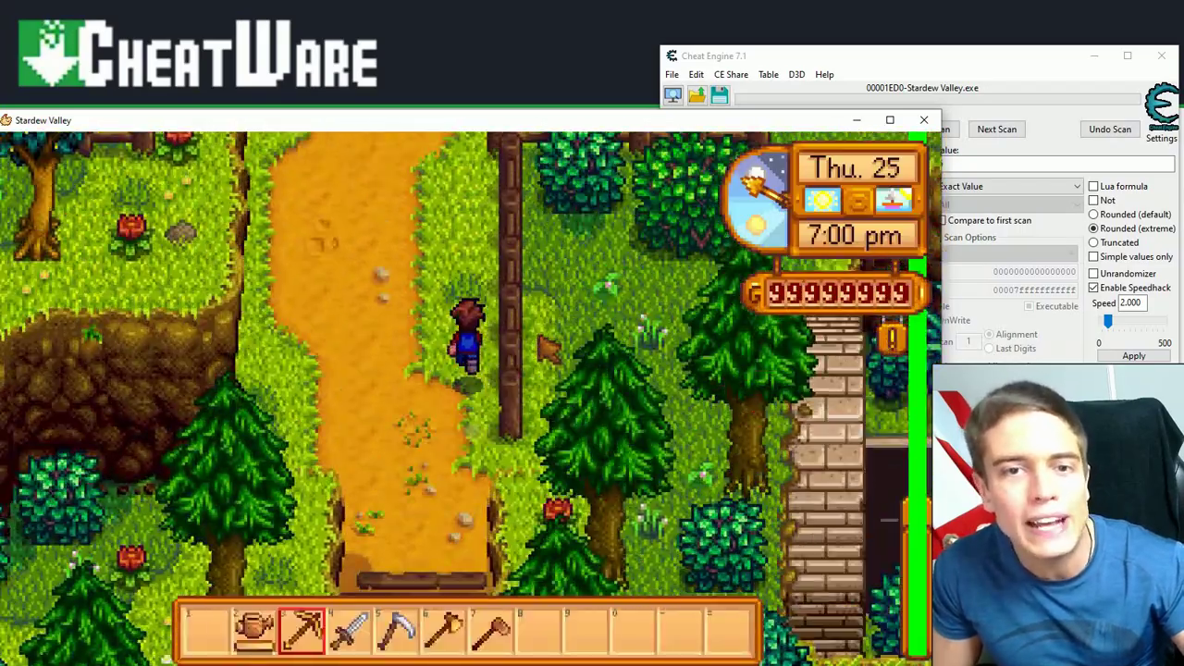
Step: Walk through mine level 5, past the green slime and into the passage between the dark pits
key(w)
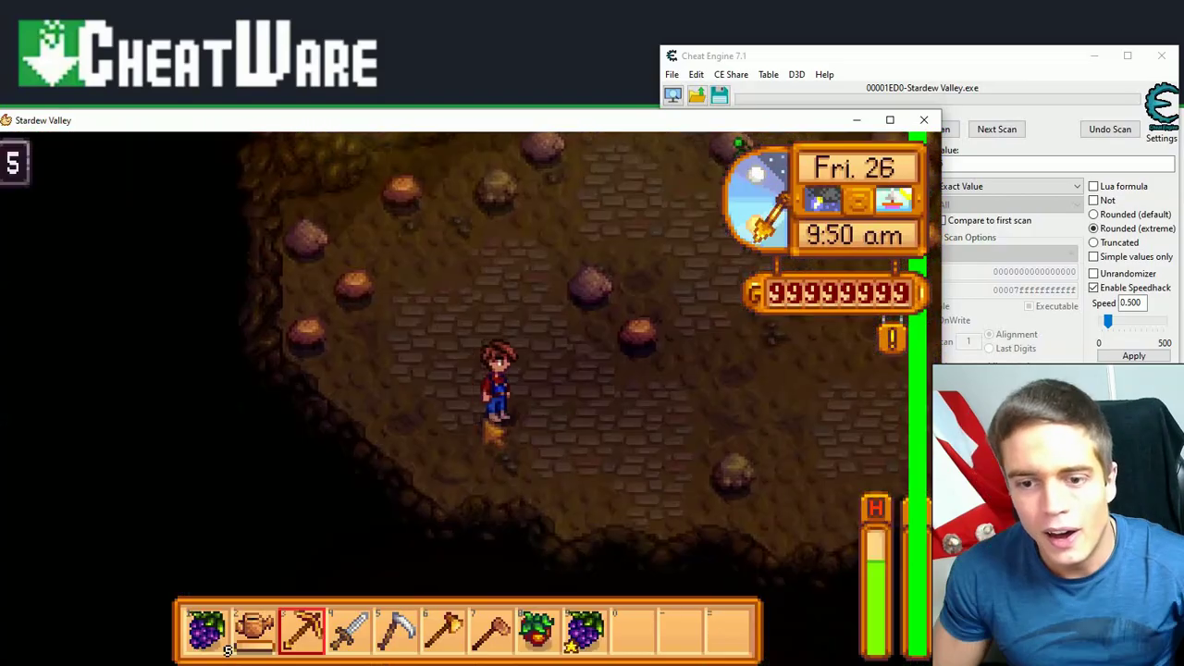
key(w)
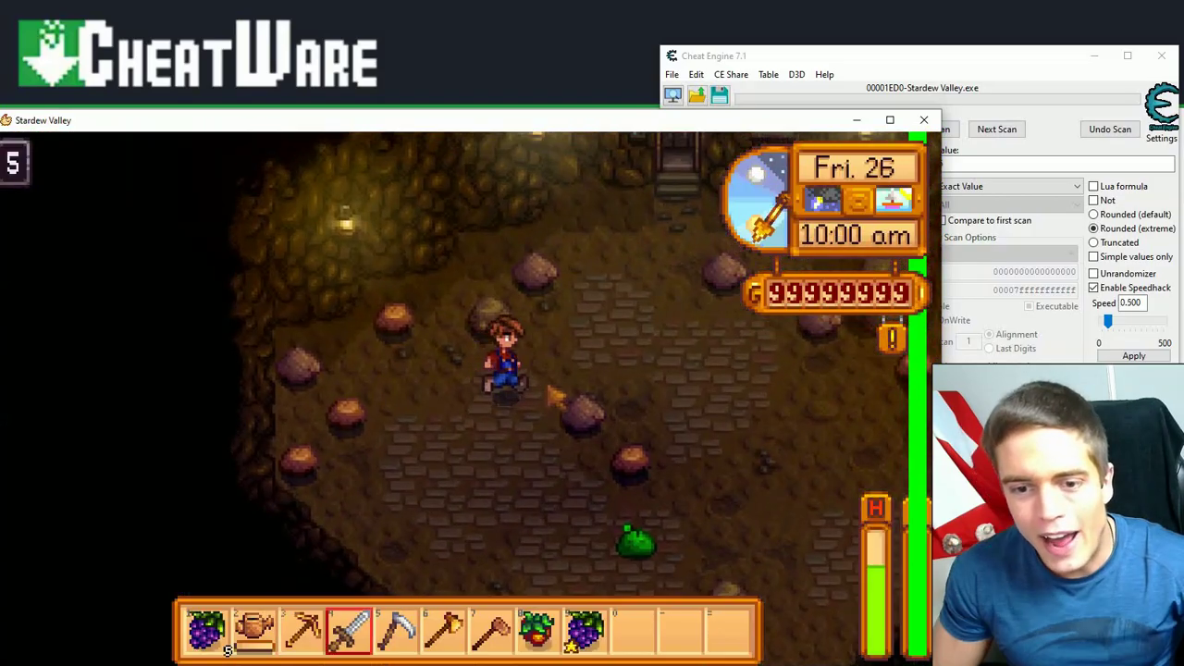
key(d)
key(s)
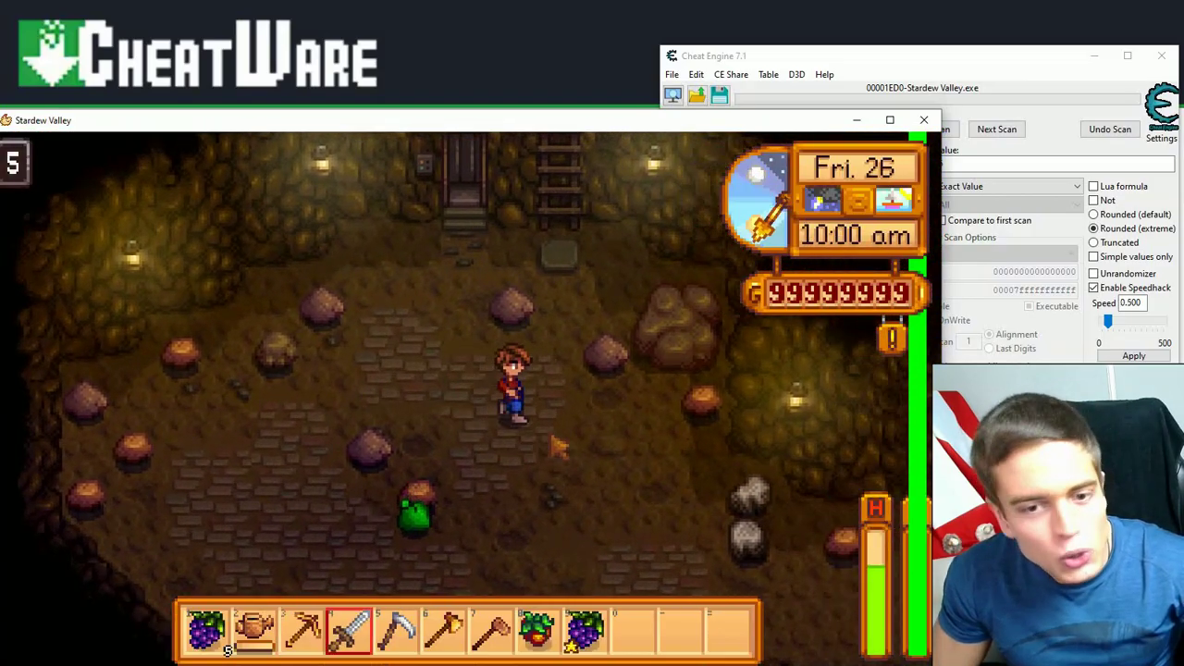
key(s)
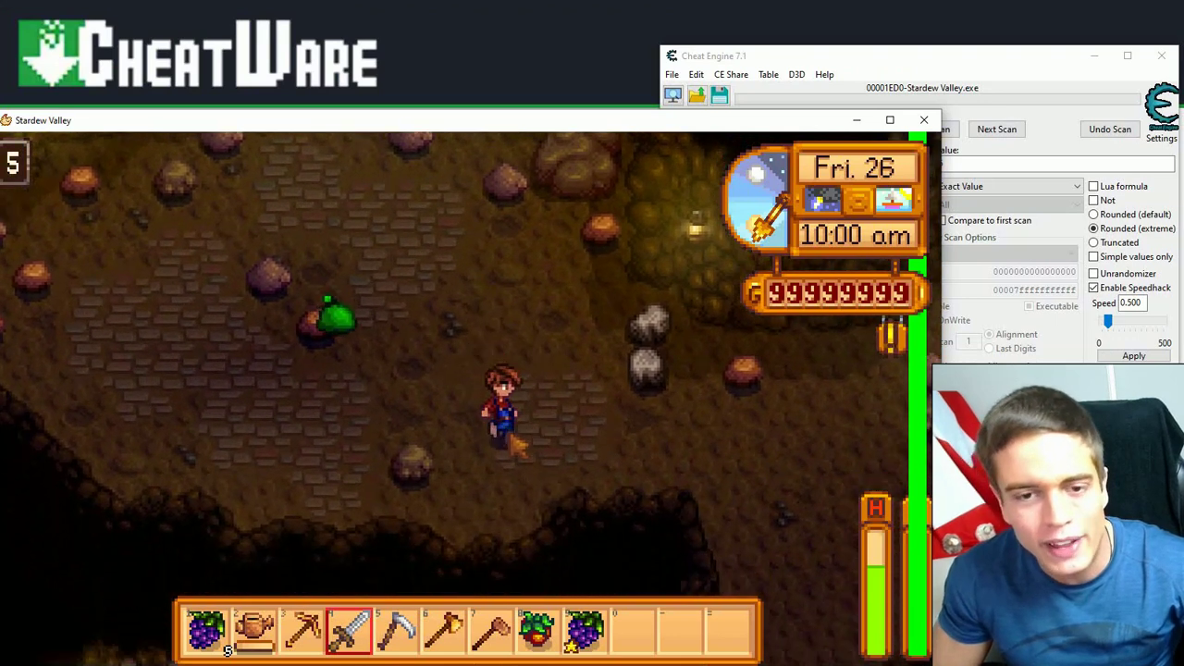
key(s)
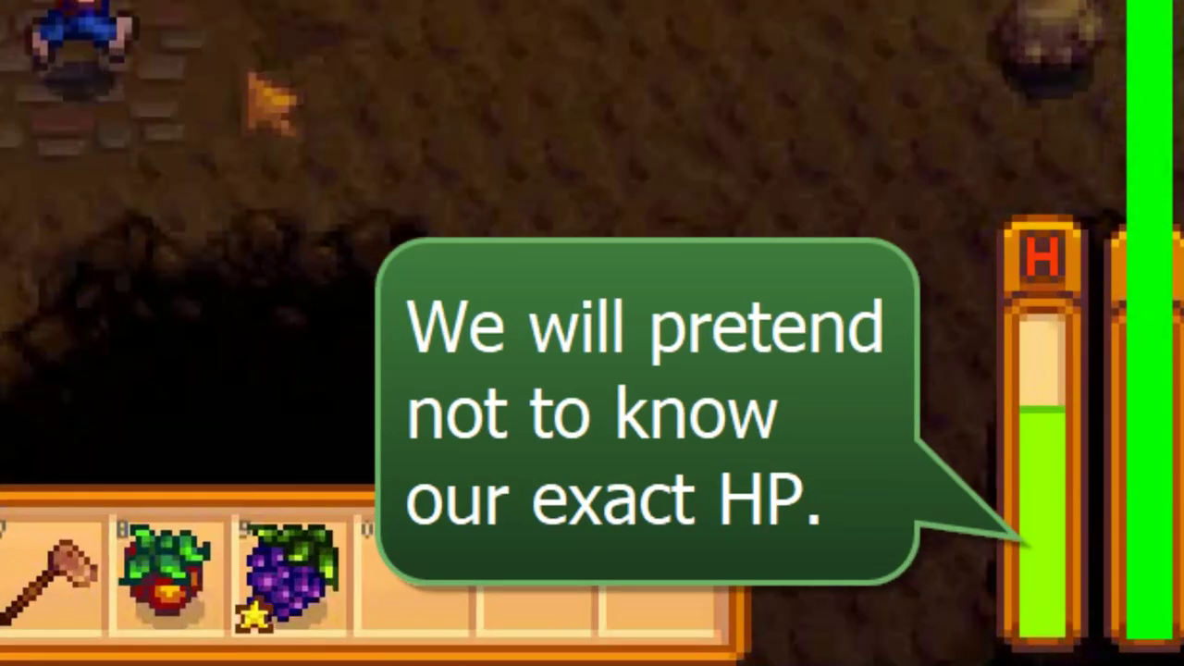
key(s)
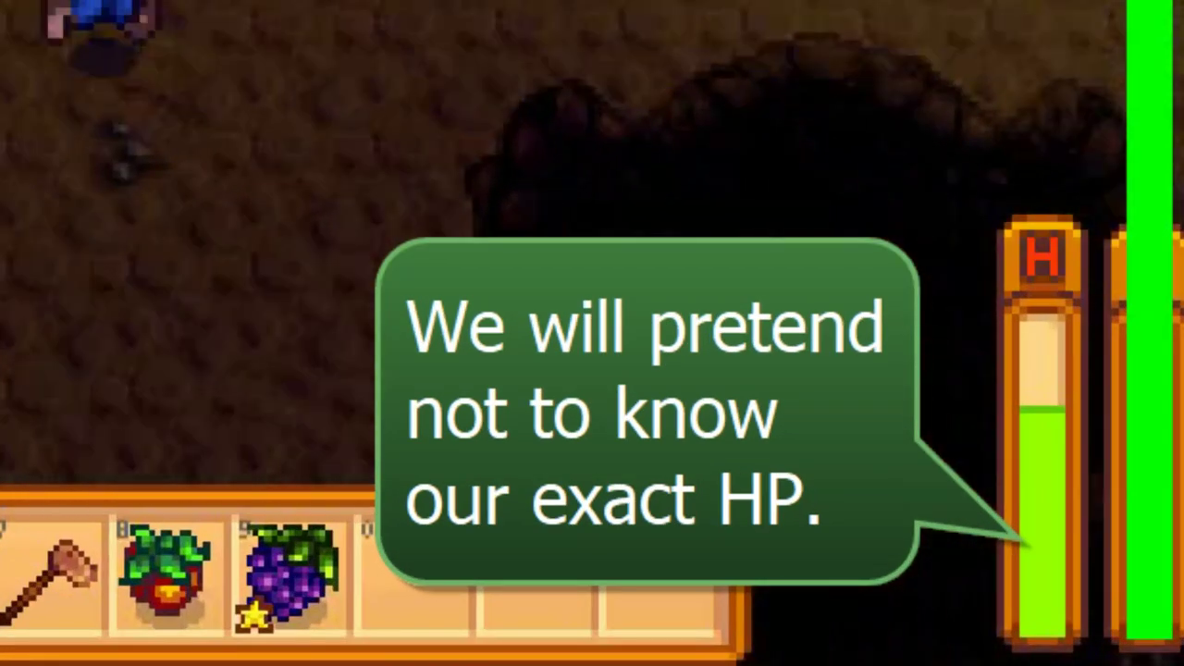
key(a)
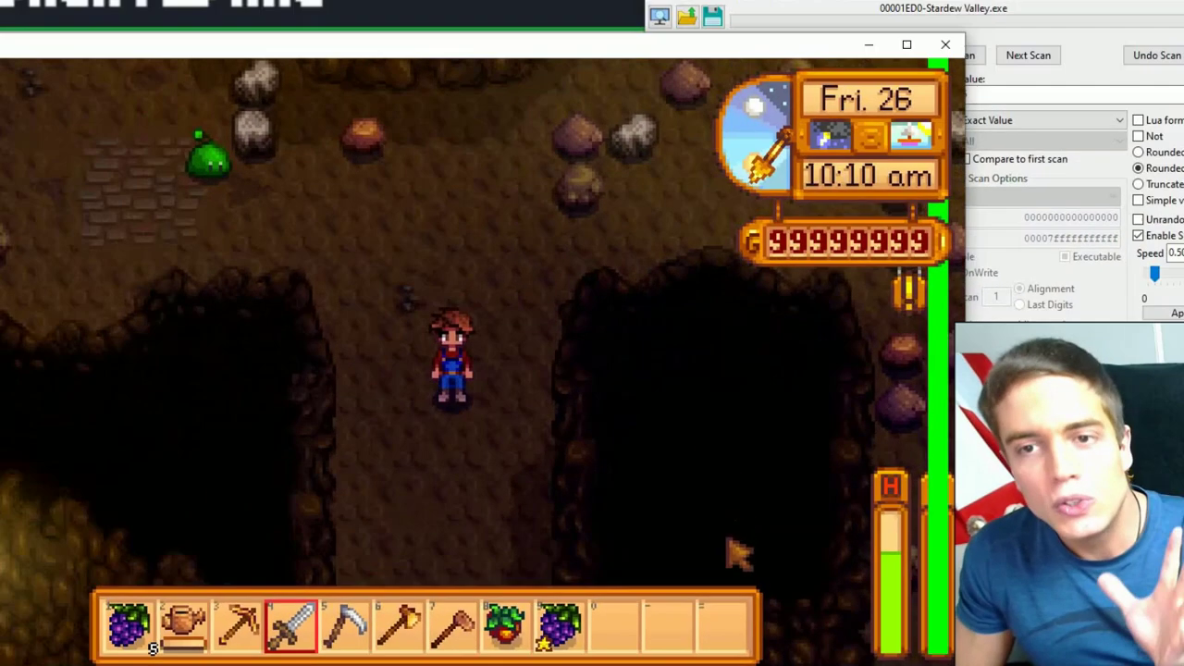
Step: Pause the game in the inventory and run a new first scan for an unknown initial value with value type All
key(e)
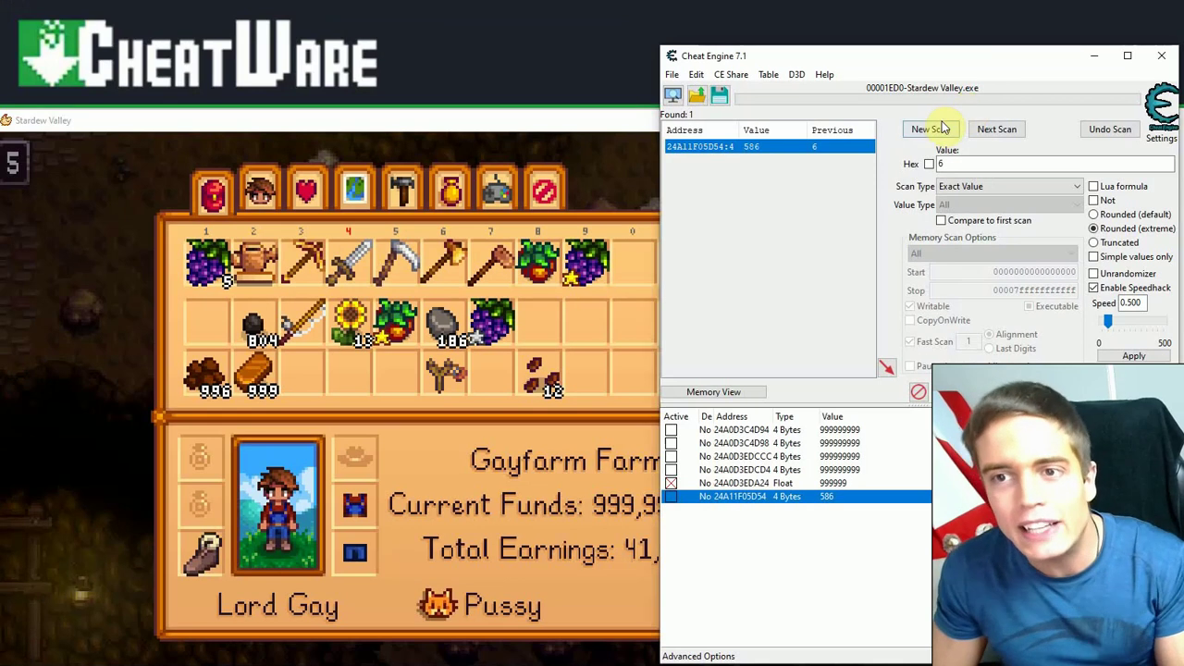
click(930, 130)
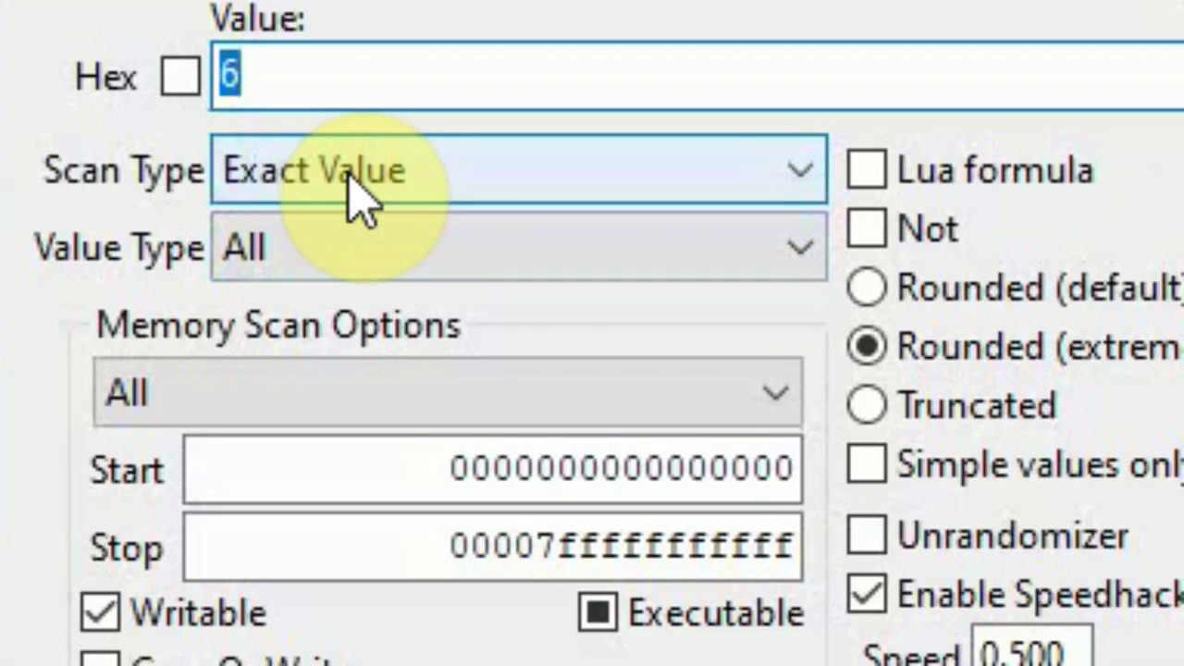
click(970, 187)
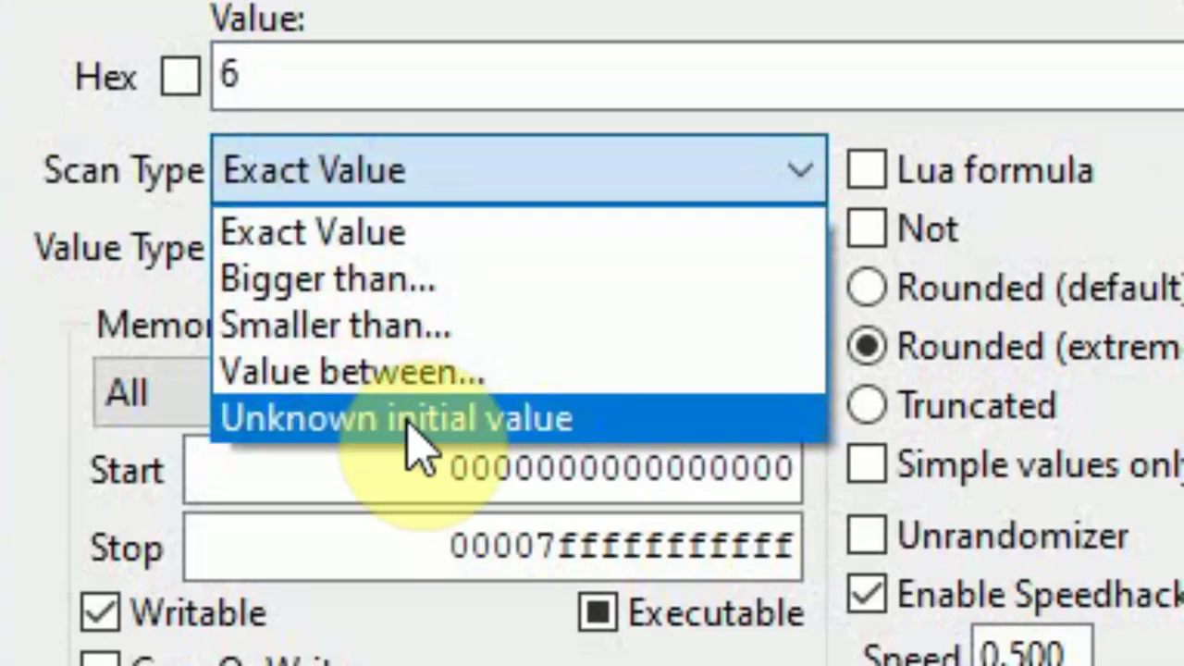
click(407, 429)
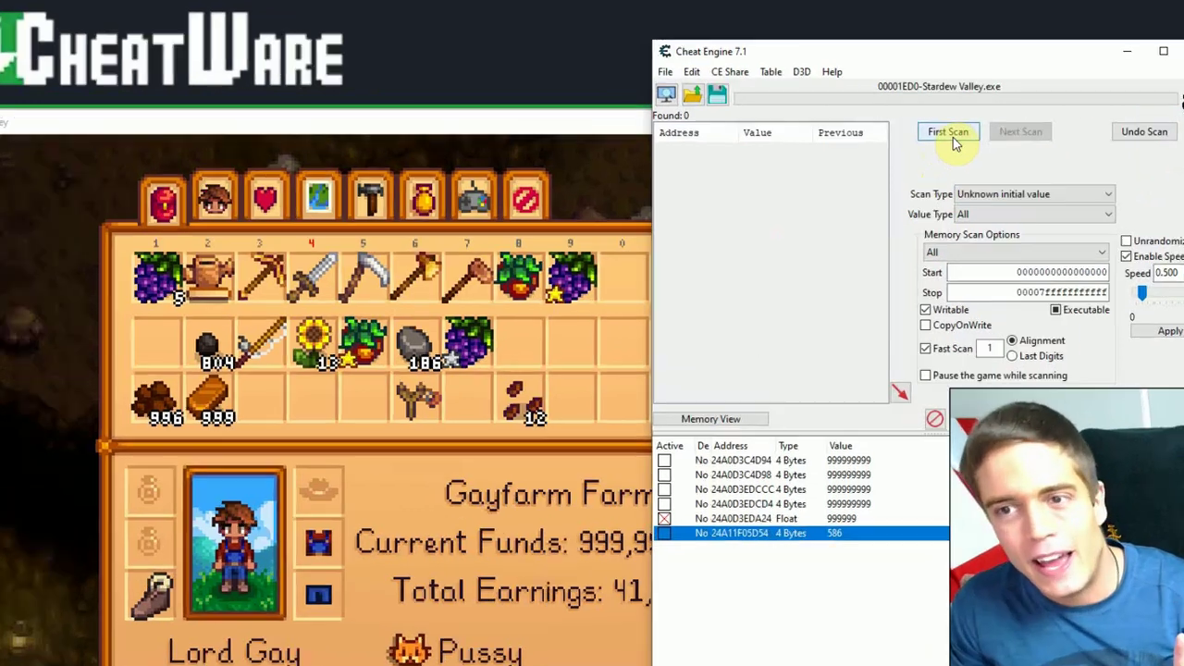
click(954, 136)
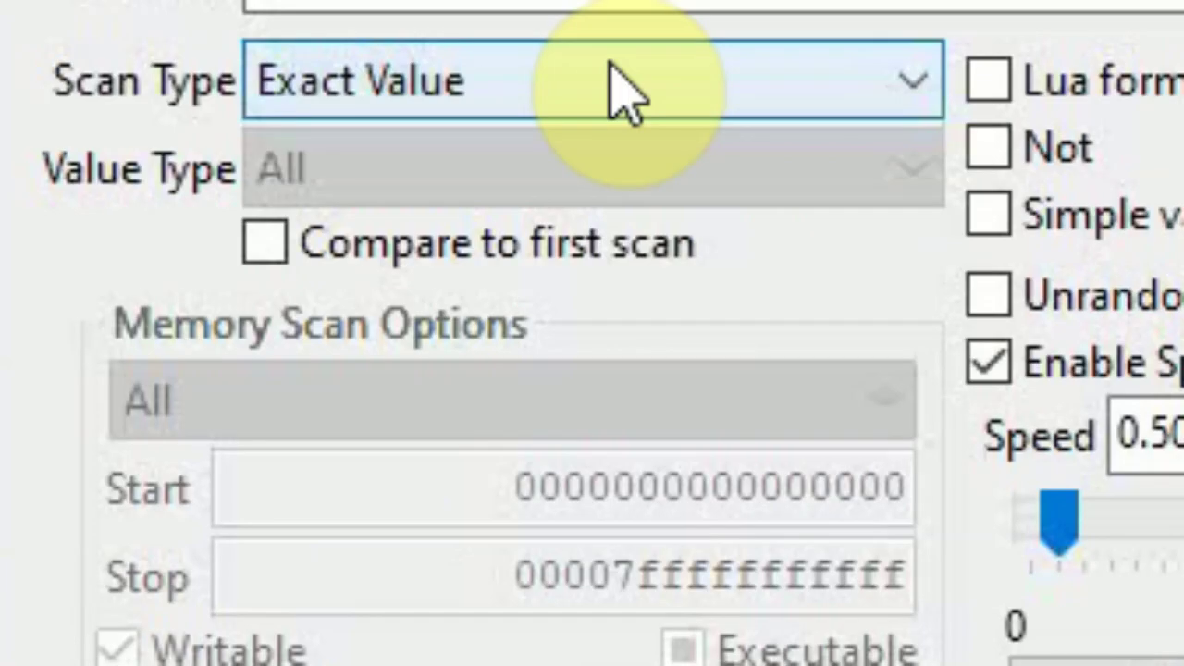
Step: Examine the scan types available for the next scan
click(994, 184)
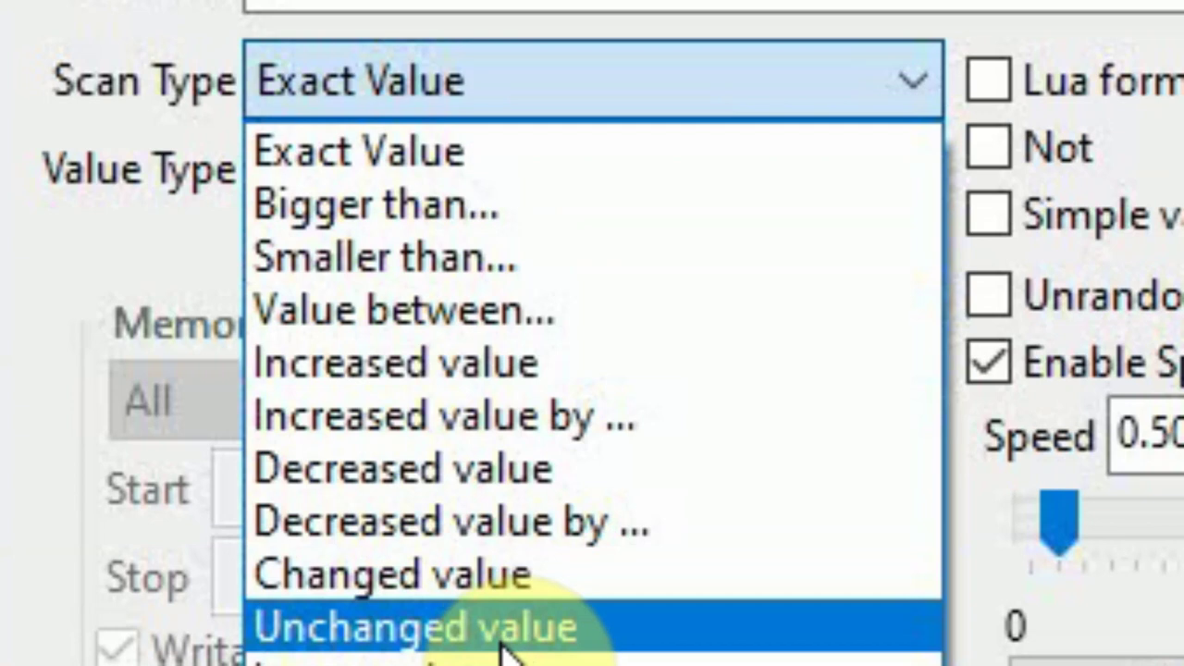
click(357, 151)
click(268, 102)
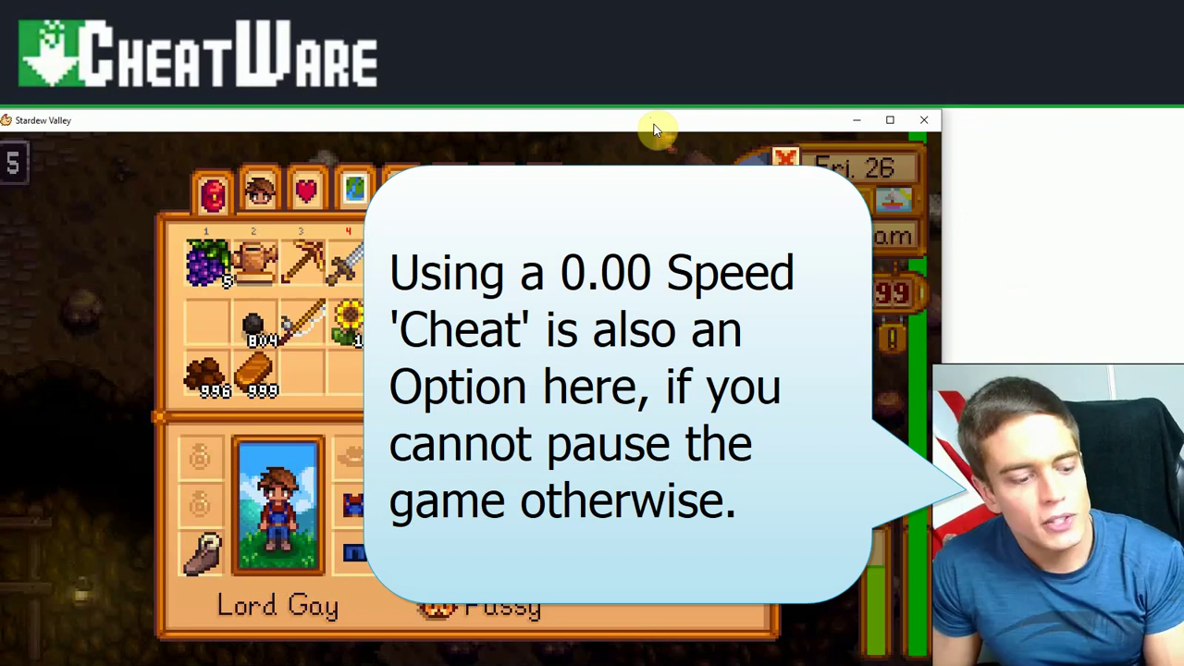
Step: Resume the game and eat the Spice Berry to restore health
key(Escape)
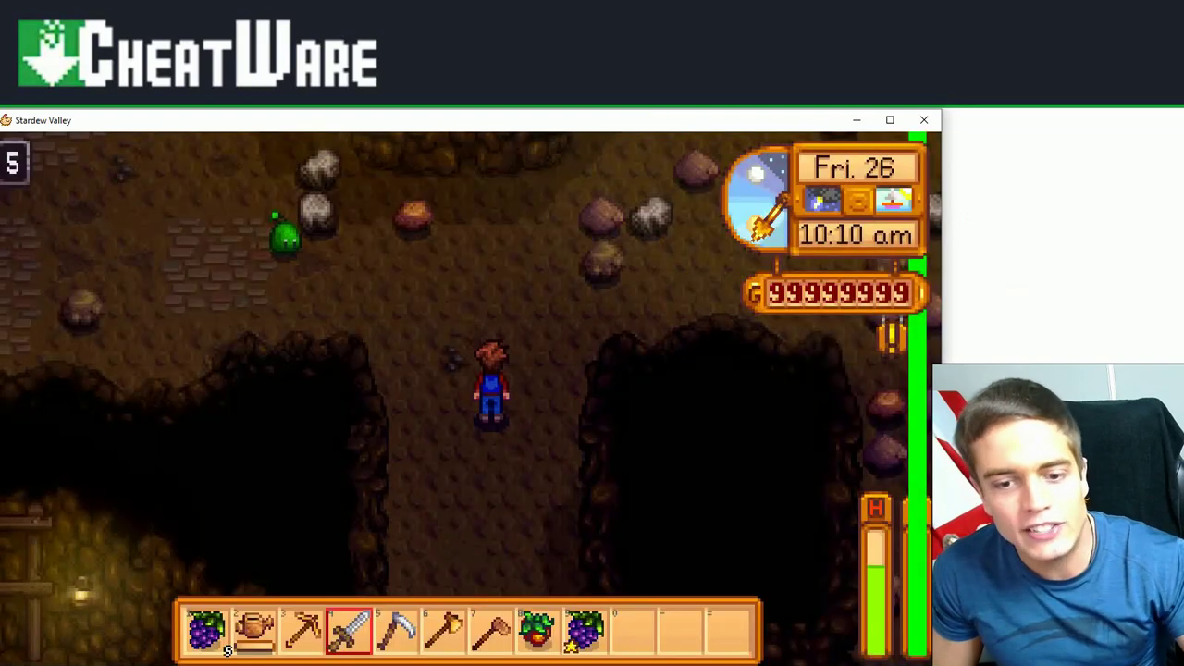
click(538, 629)
key(s)
right_click(488, 476)
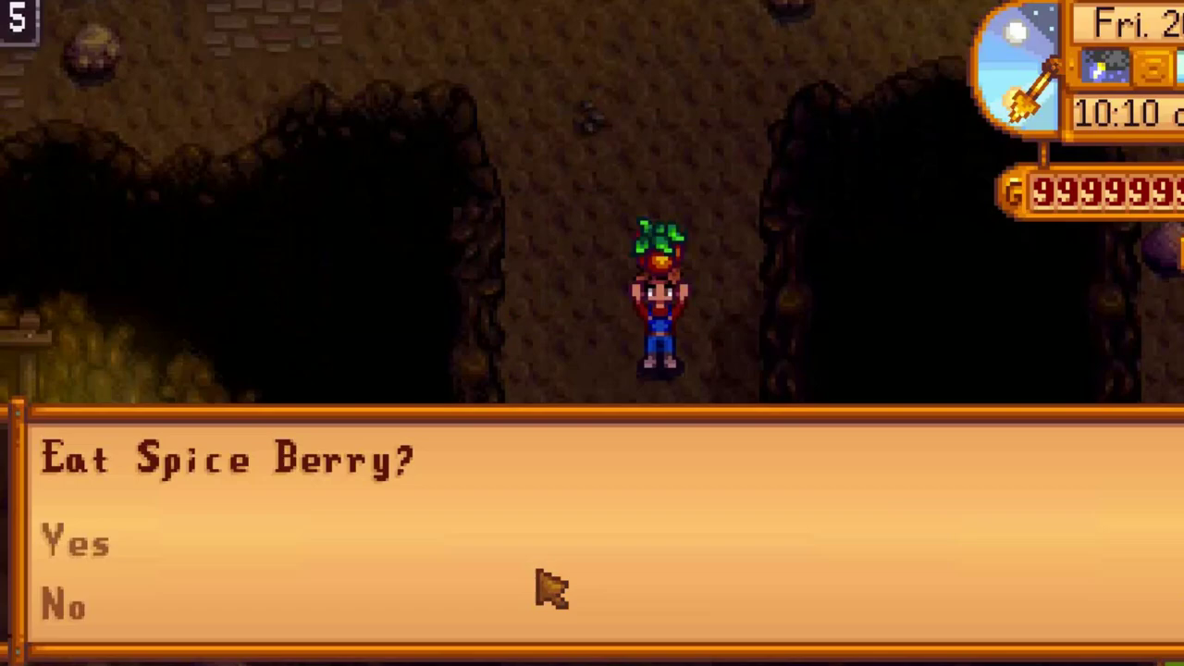
click(402, 575)
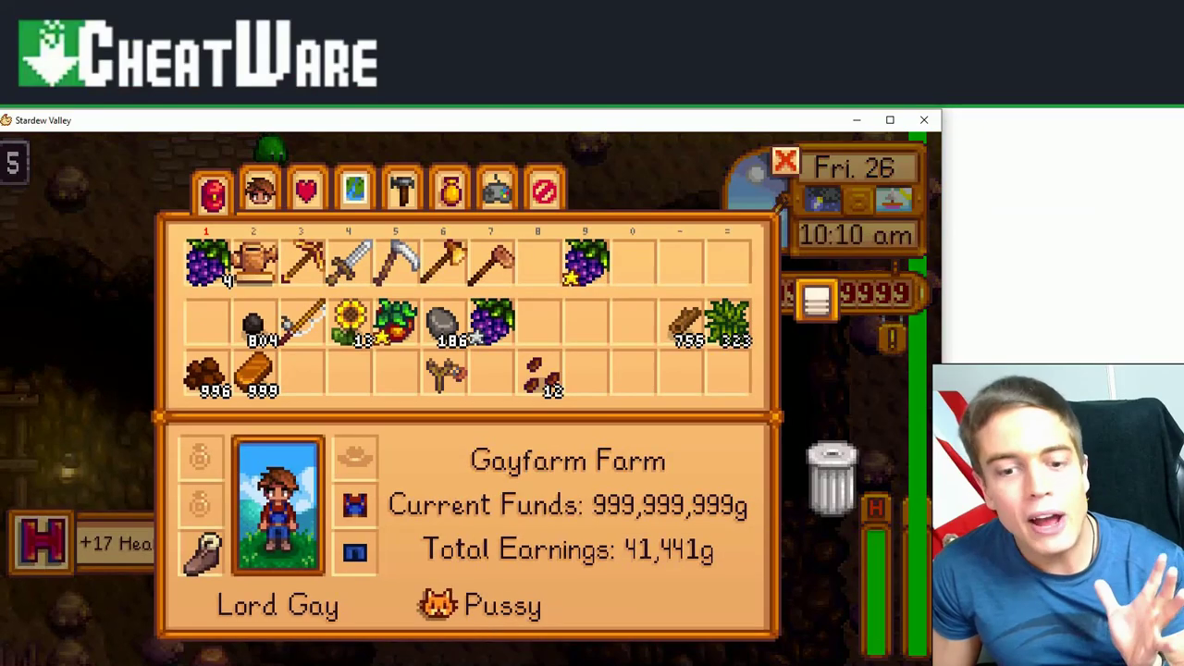
Step: Narrow the results with a next scan for Increased value
click(667, 521)
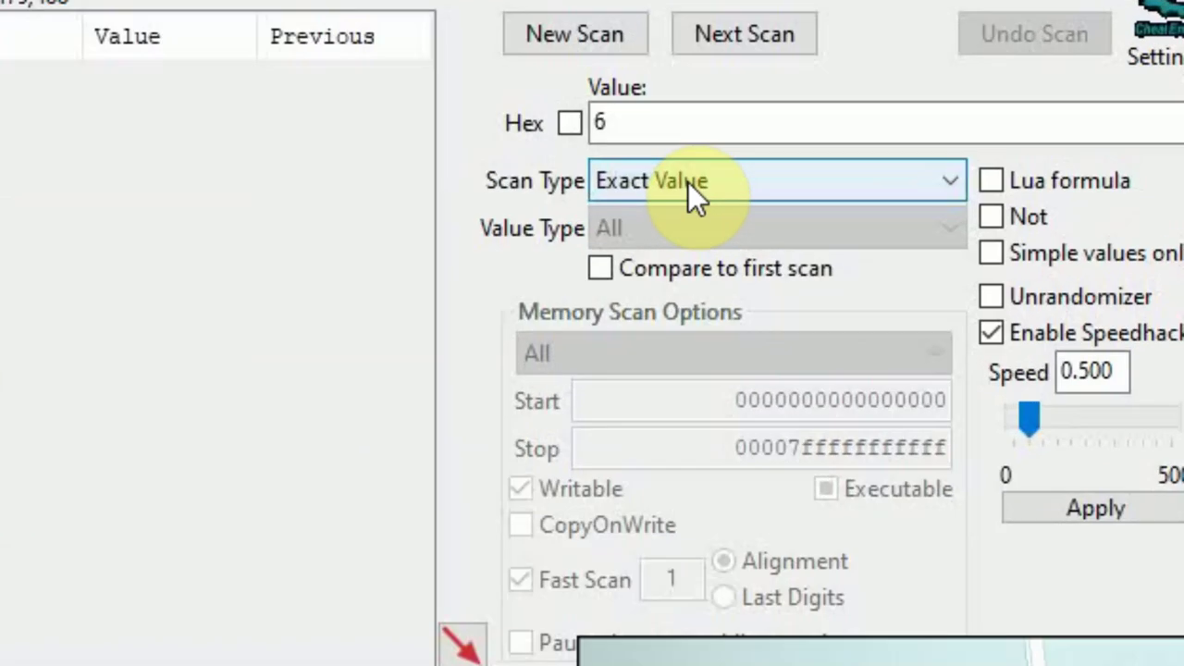
click(976, 189)
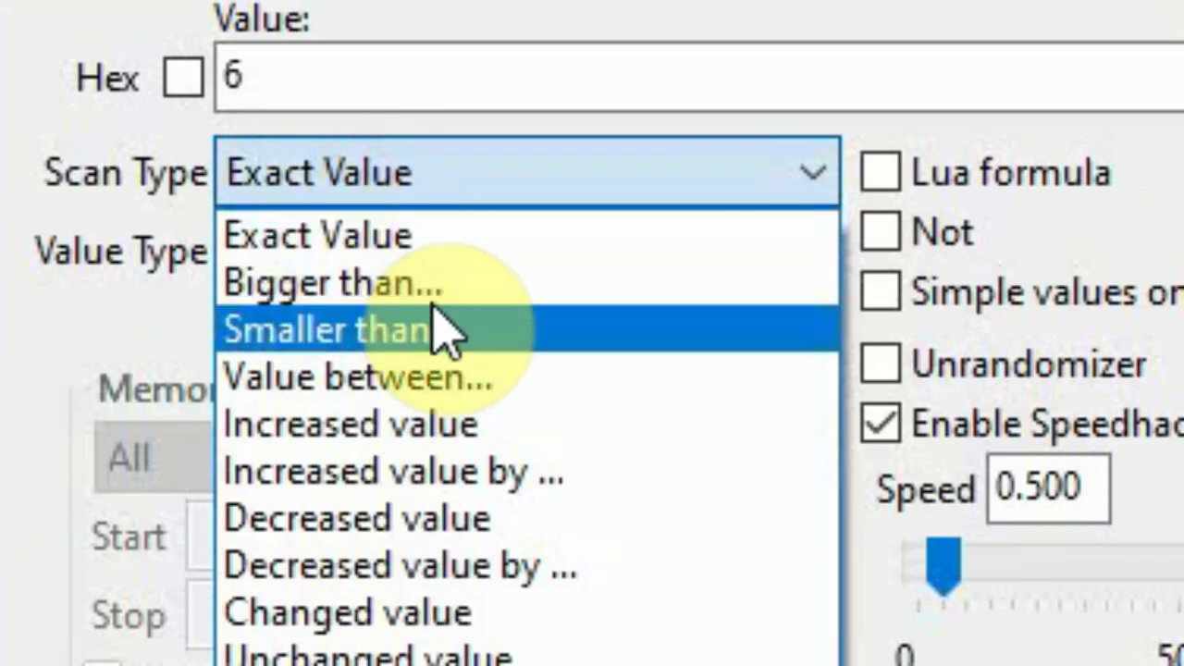
click(453, 428)
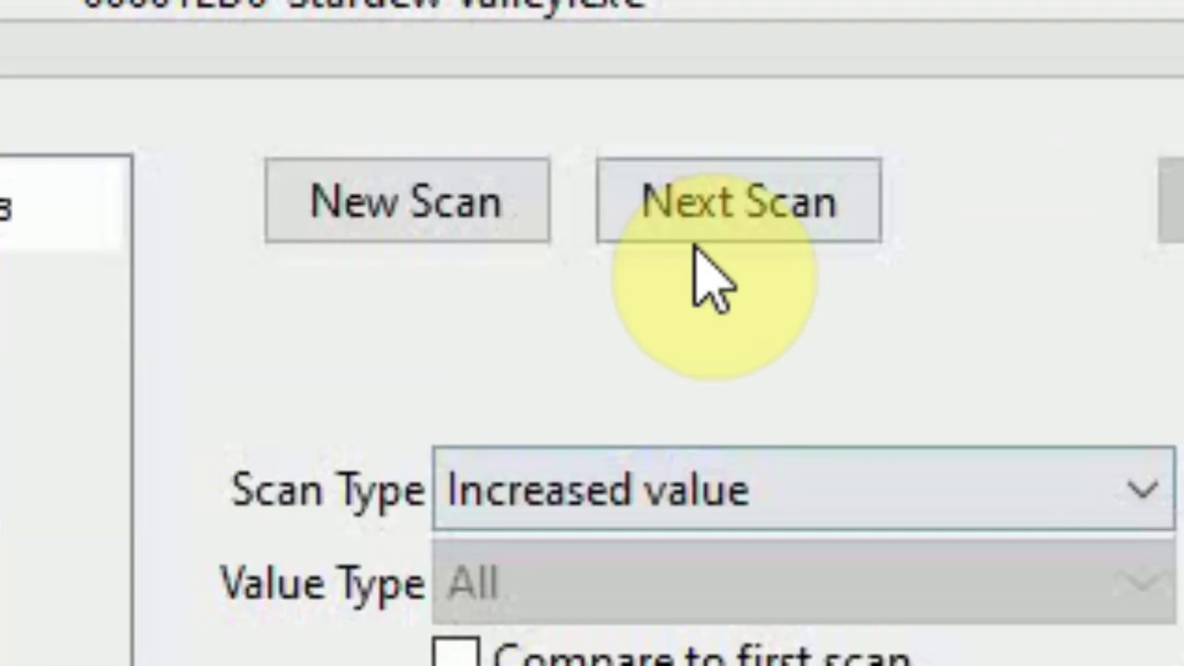
click(722, 226)
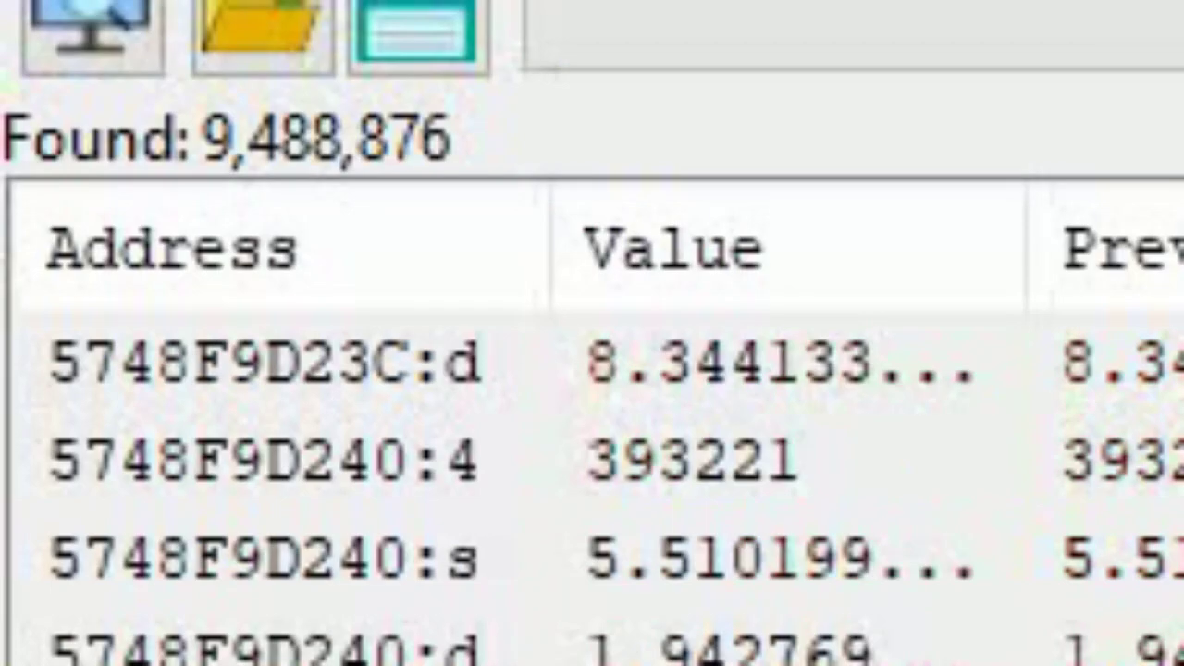
Step: Filter the remaining addresses with a next scan for Unchanged value
click(1005, 185)
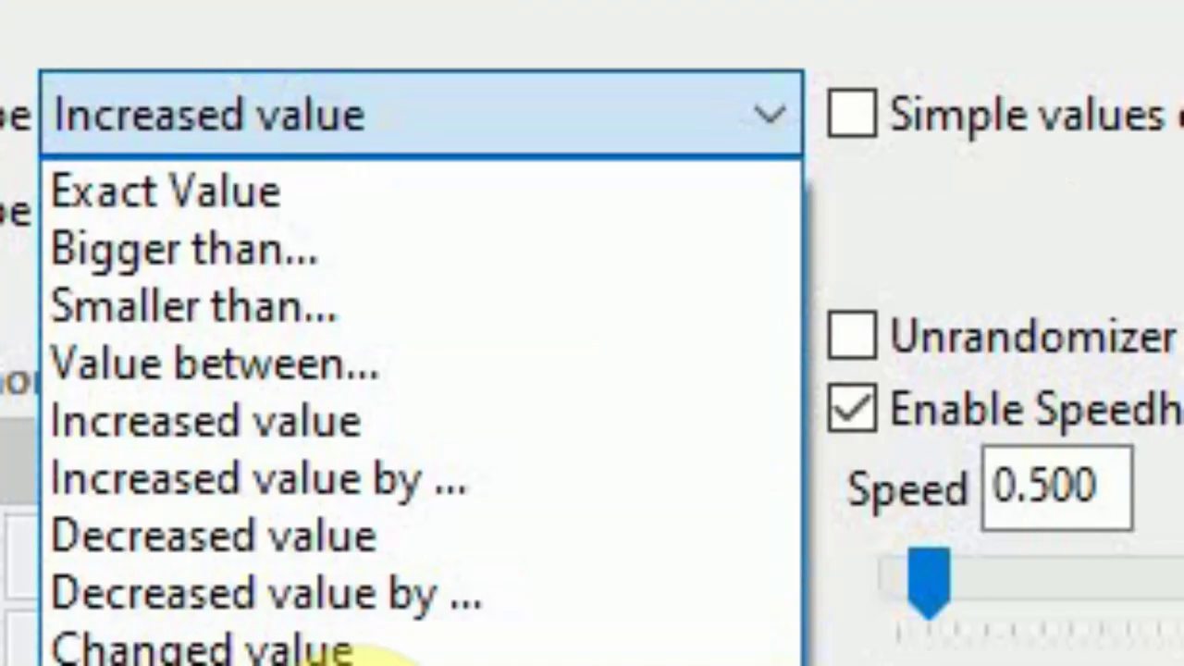
click(370, 662)
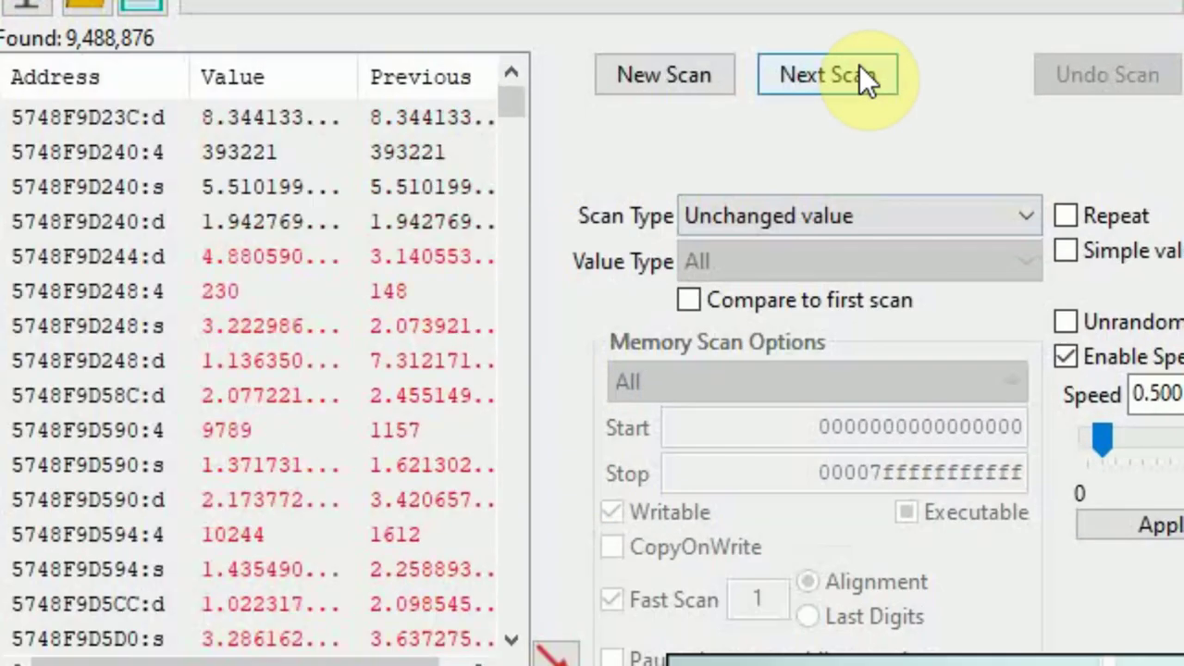
click(860, 74)
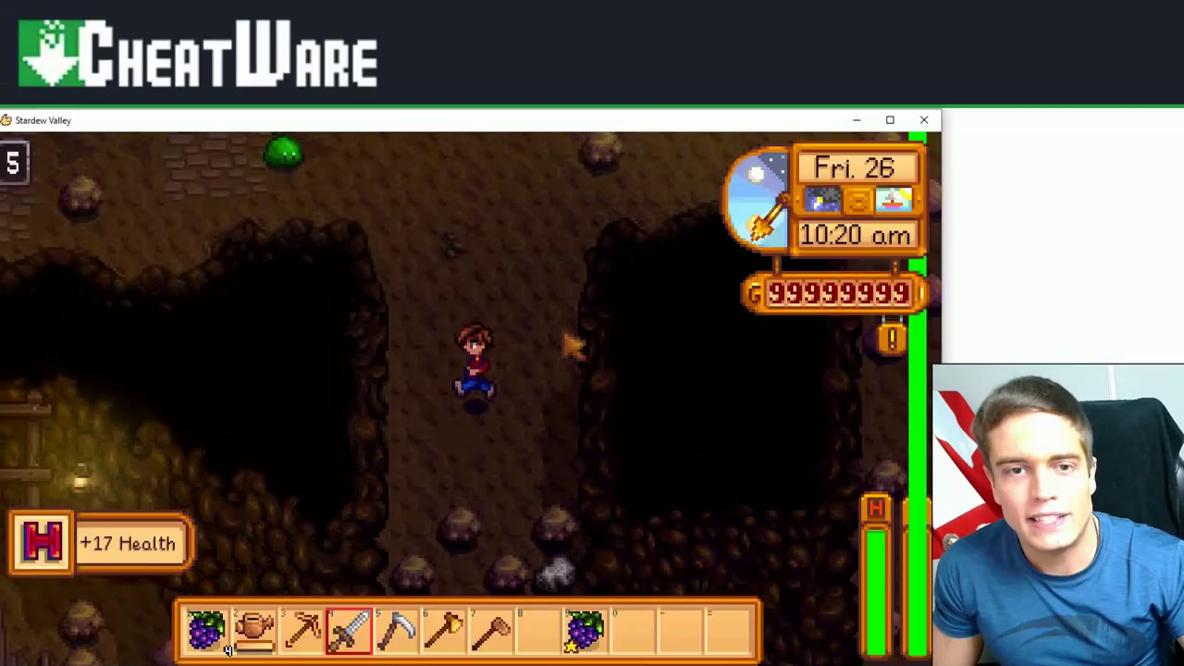
Step: Resume the game, walk into the green slime to take damage and pause in the inventory
key(w)
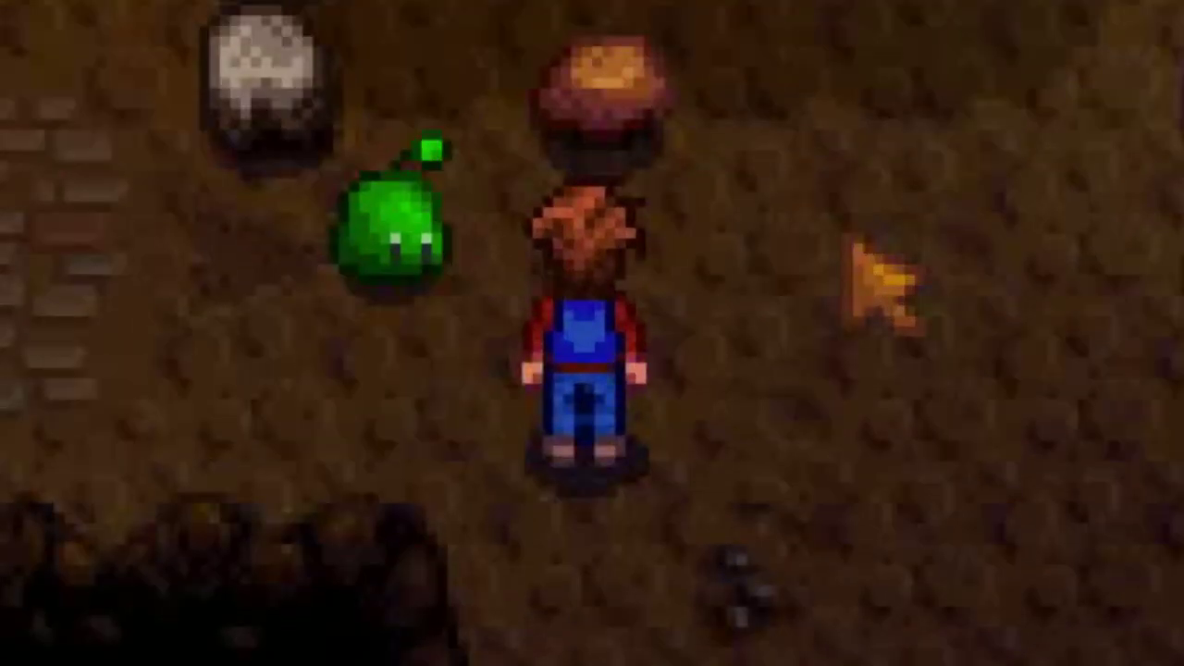
key(w)
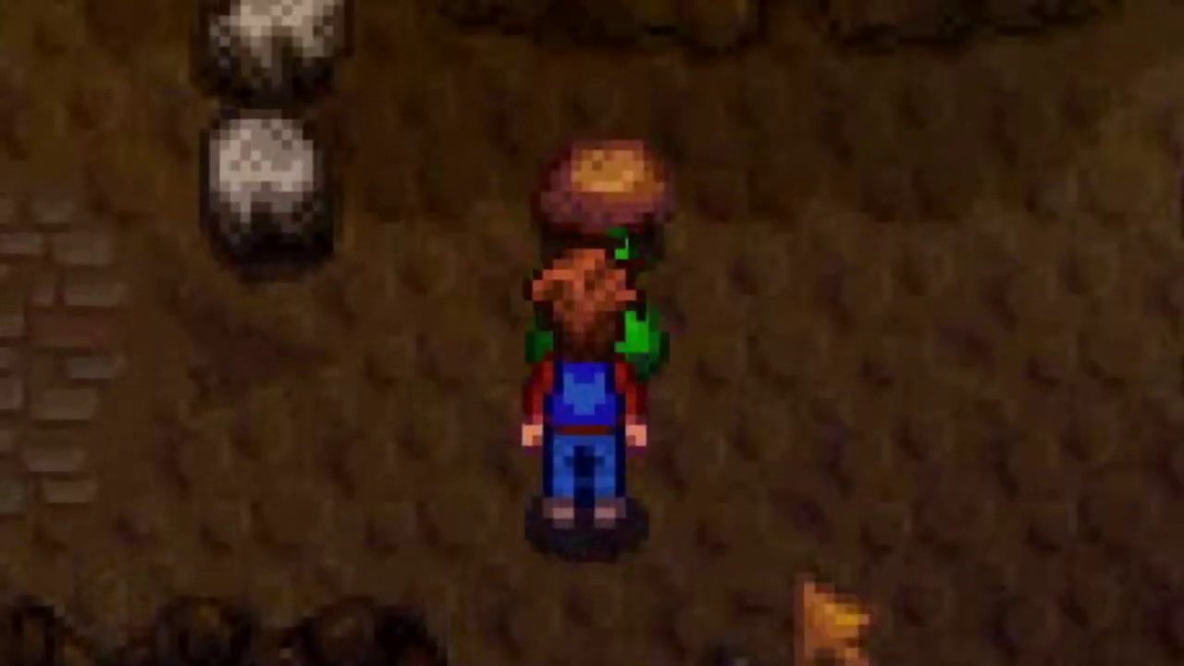
key(a)
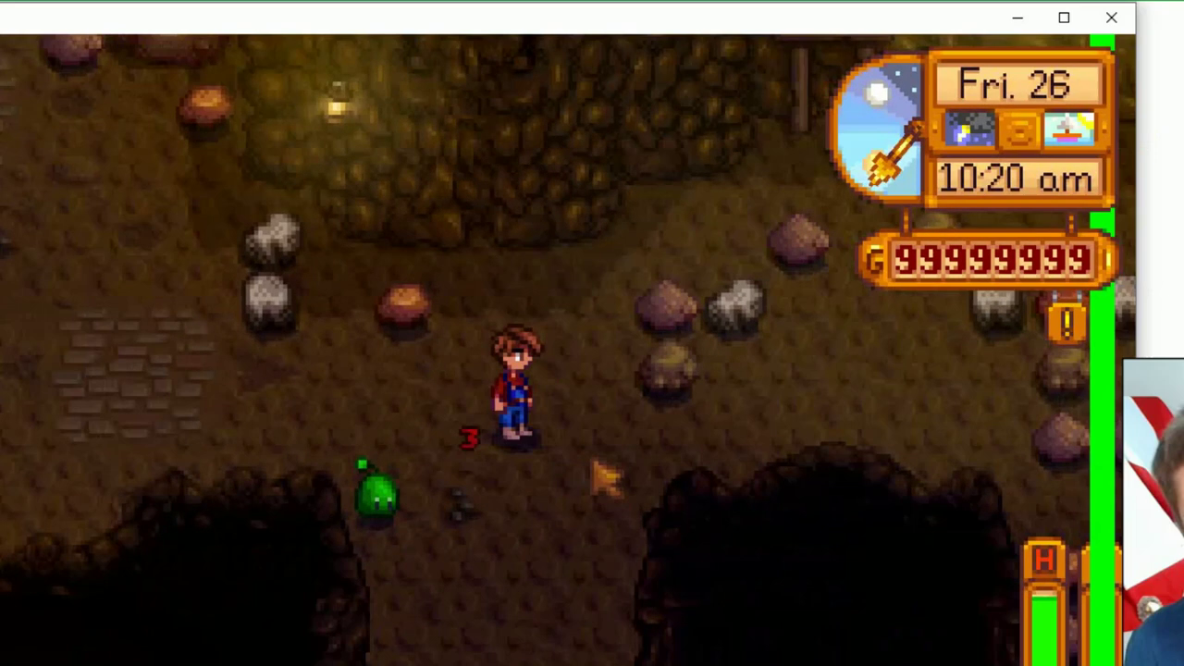
key(e)
Step: Narrow the health candidates with a next scan for Decreased value
click(821, 247)
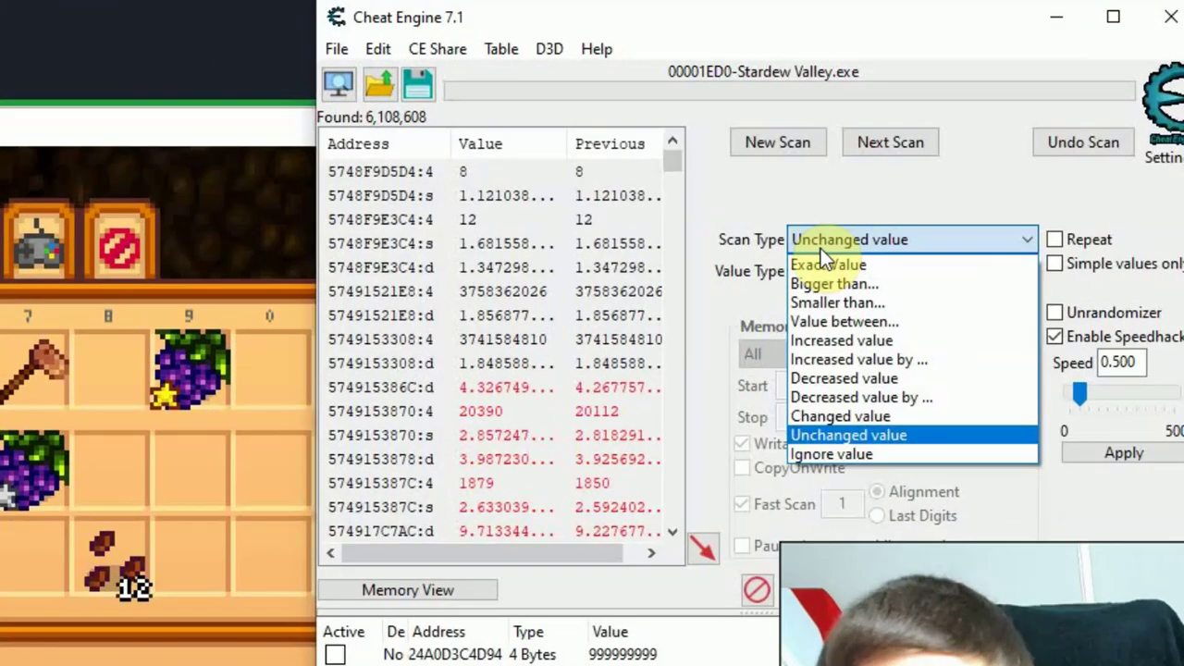
click(799, 500)
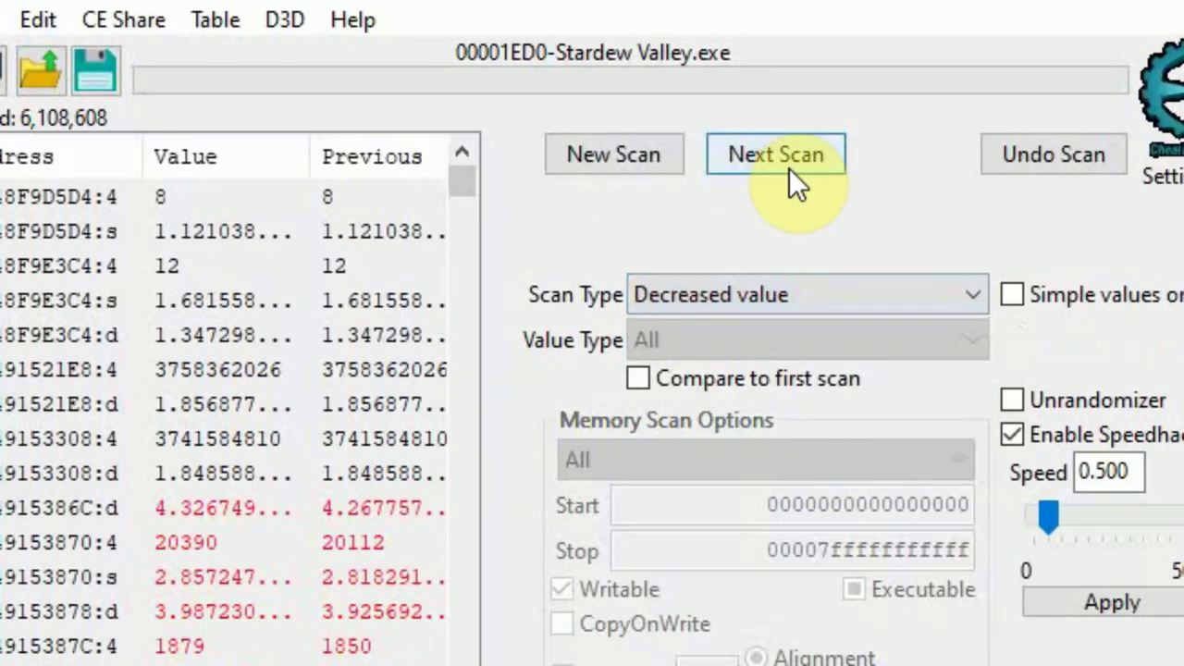
click(790, 169)
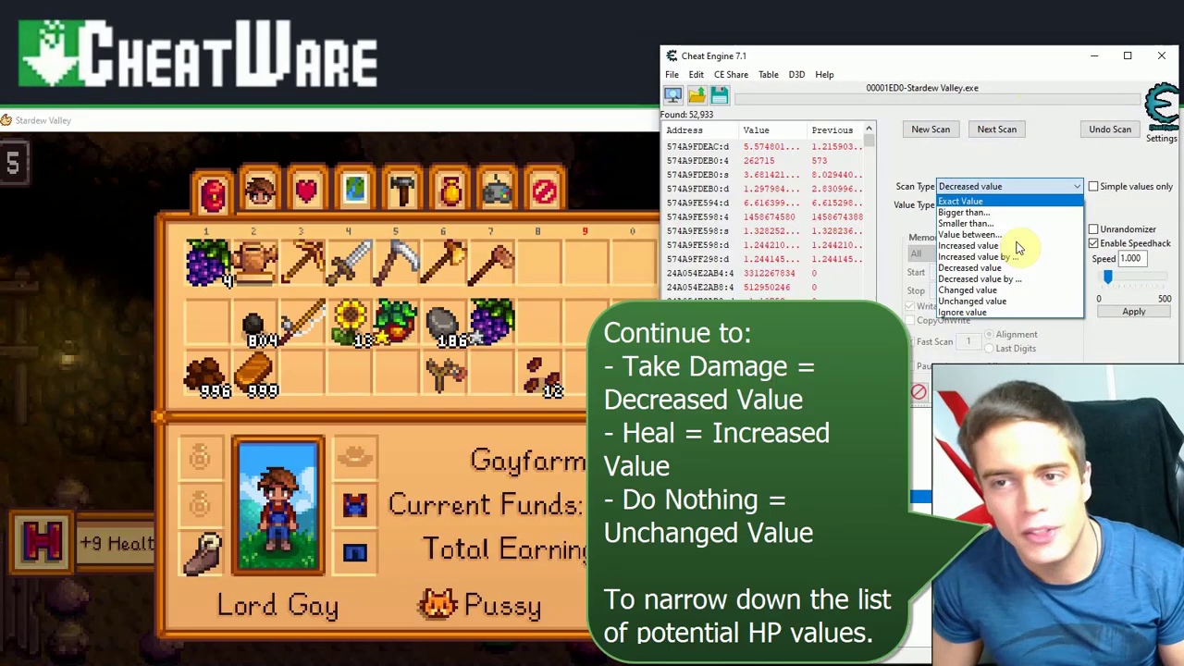
Step: Narrow the health candidates with successive next scans for Increased value, Decreased value and Unchanged value
click(972, 294)
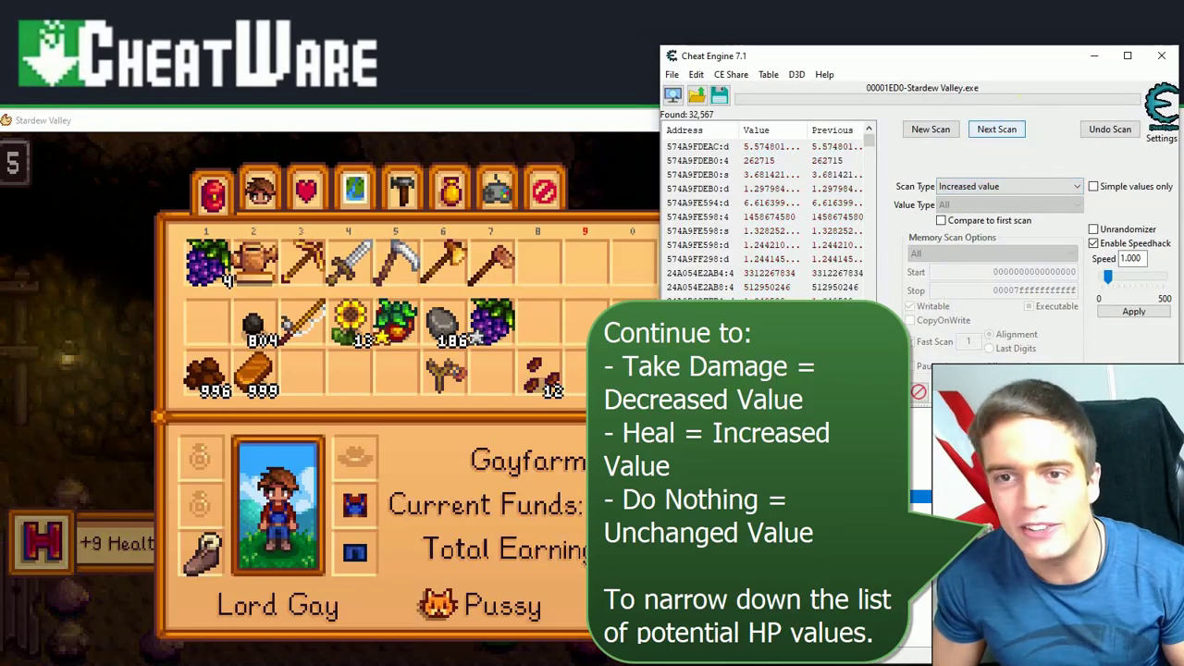
click(997, 130)
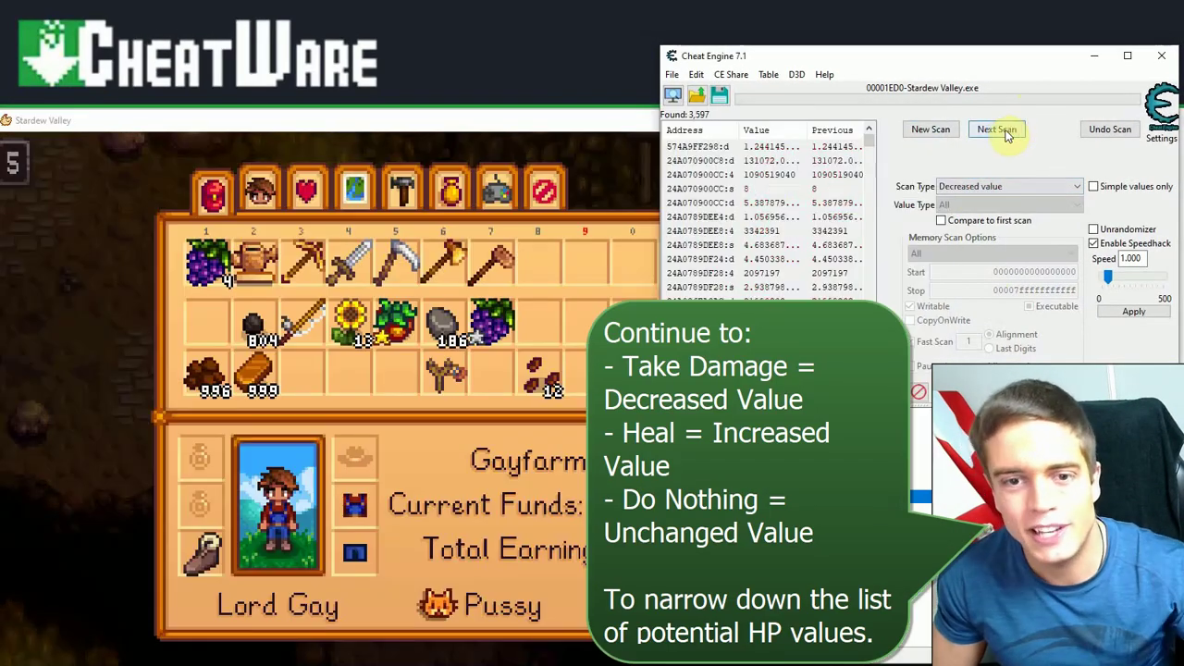
click(999, 129)
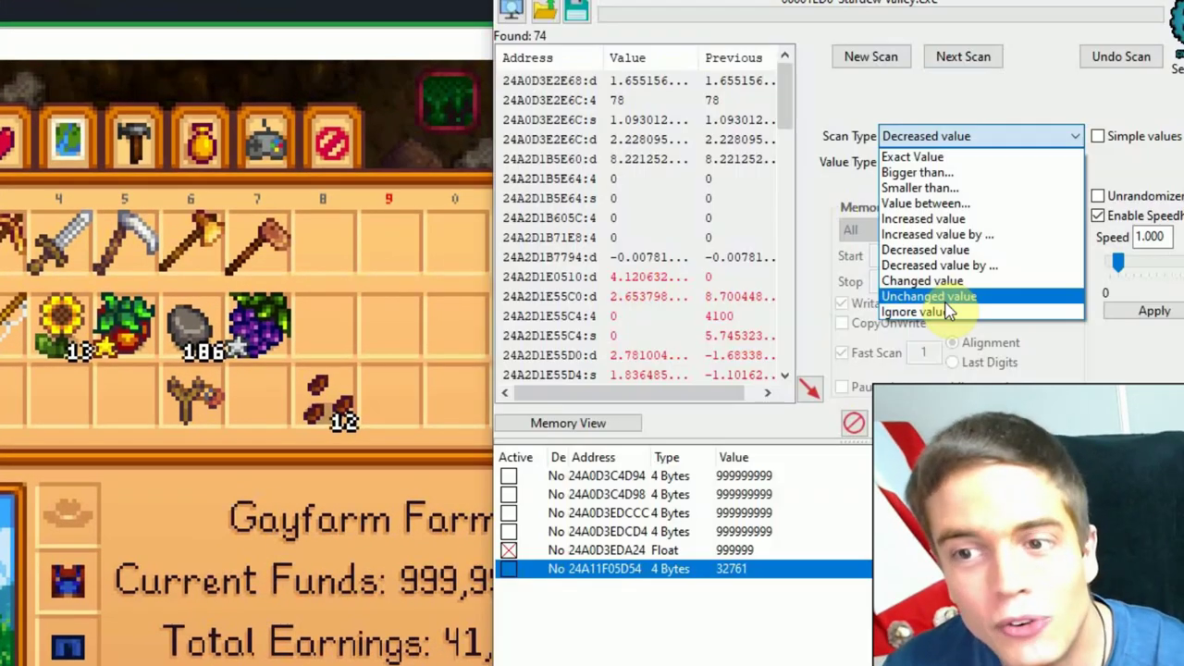
click(929, 296)
click(963, 56)
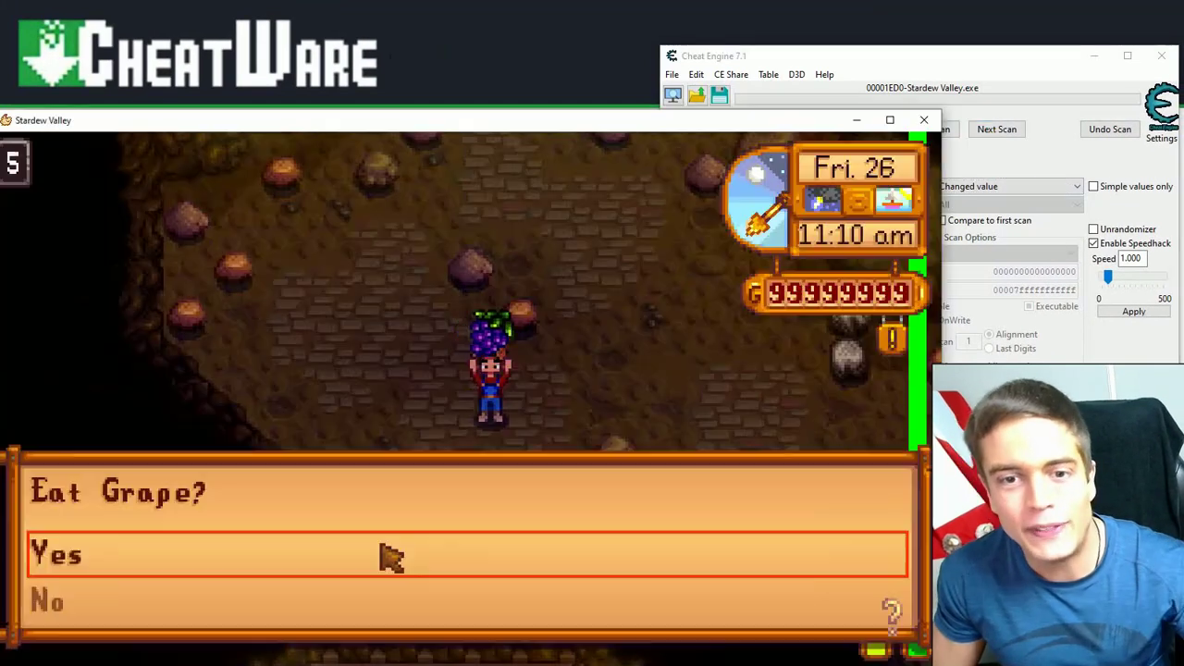
Step: Eat two grapes to heal, running a next scan for Increased value after each one
click(383, 555)
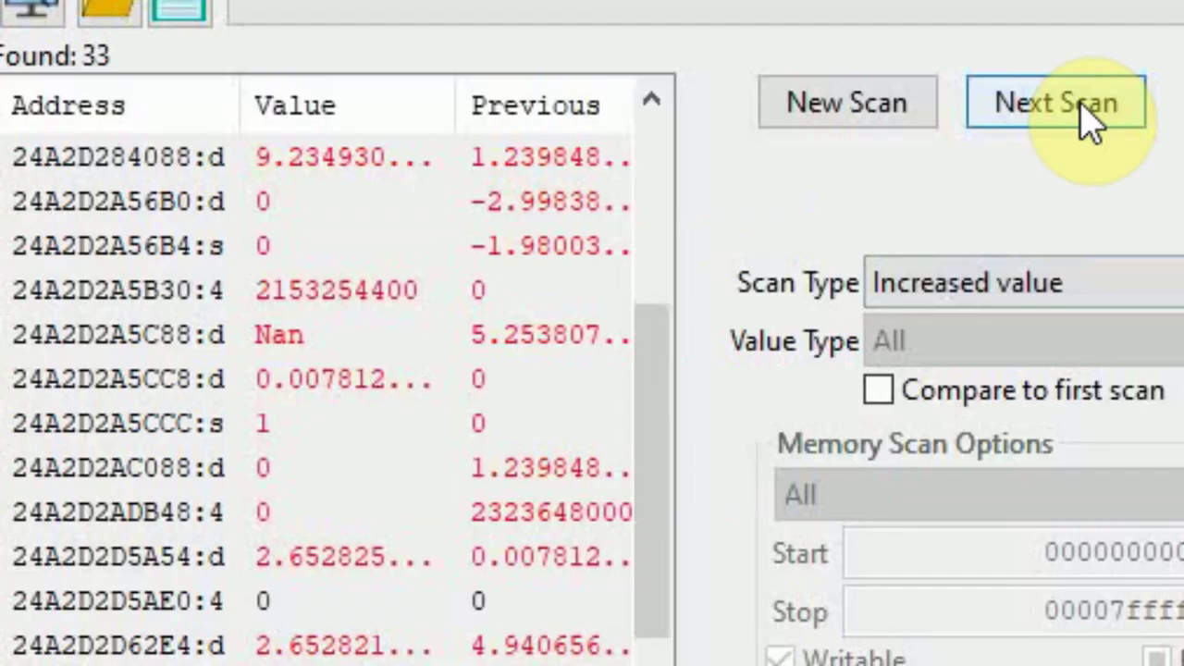
click(1090, 121)
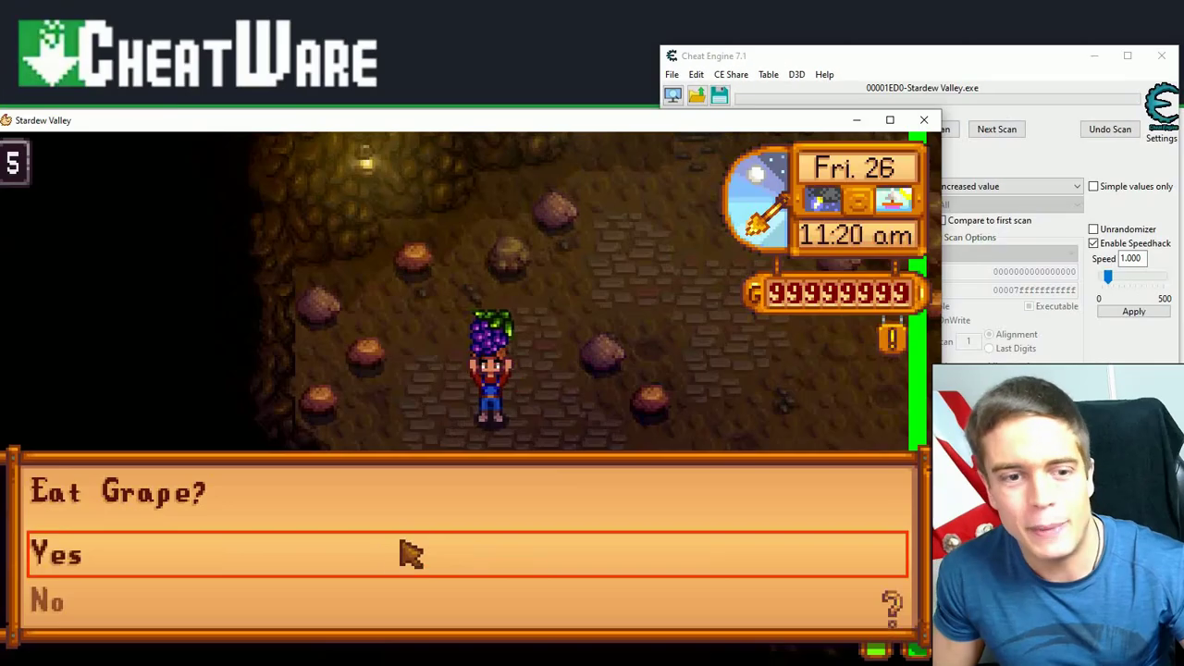
click(392, 555)
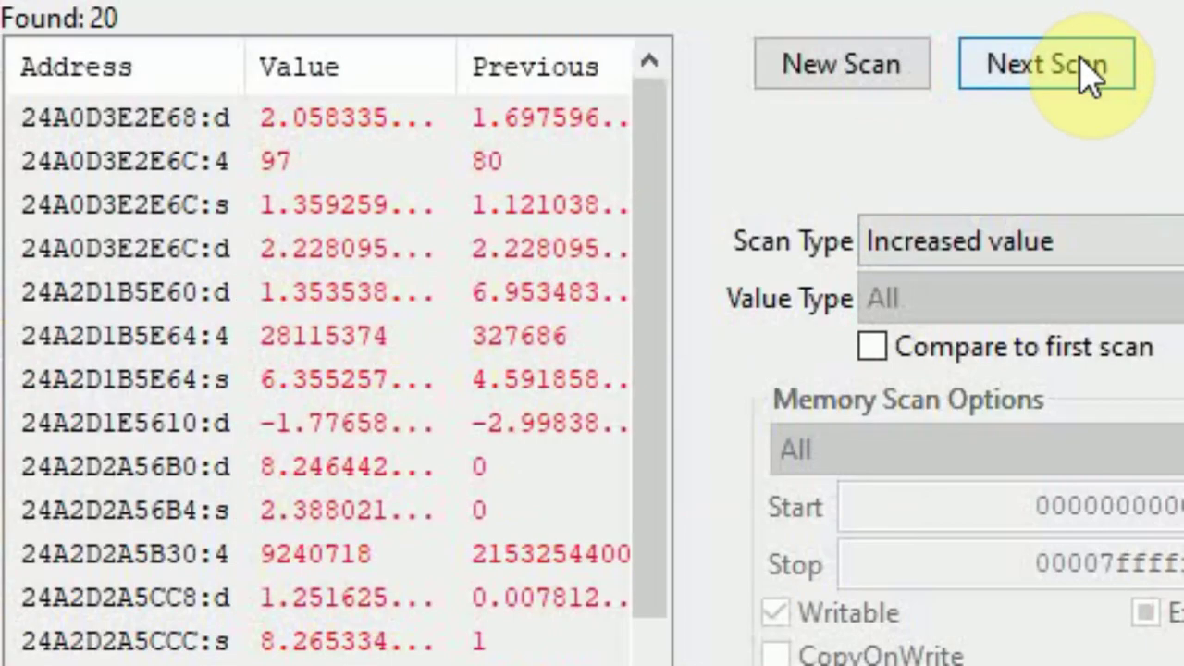
click(1090, 74)
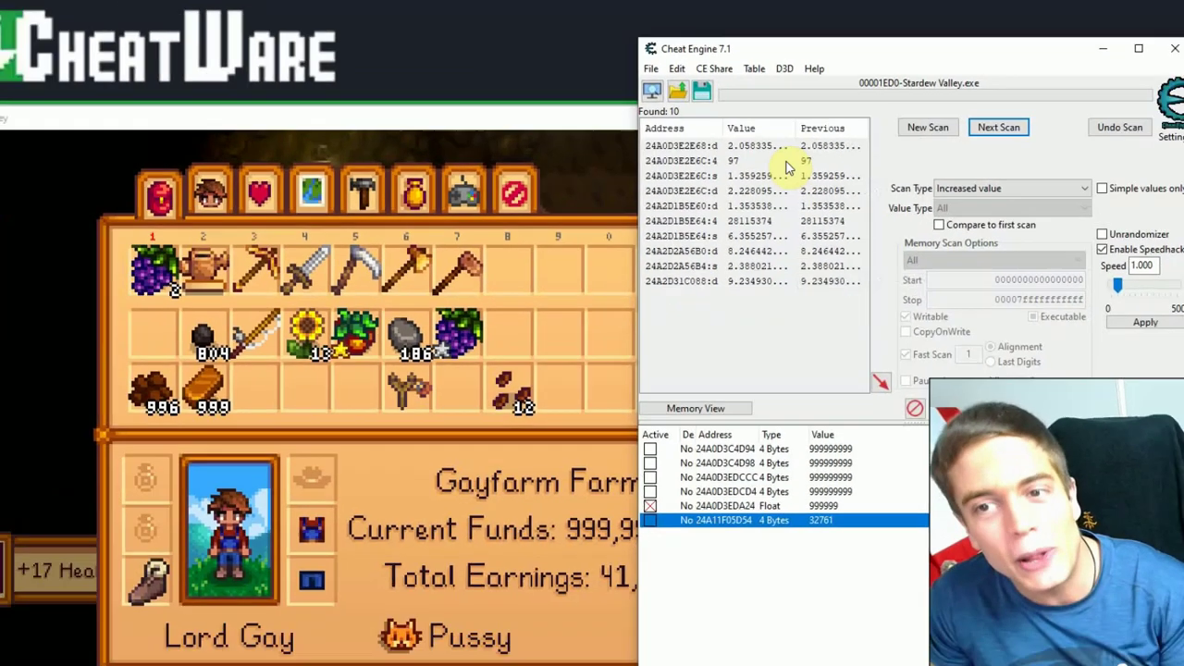
Step: Run a next scan for Unchanged value and select the 4-byte candidate holding 97
click(499, 161)
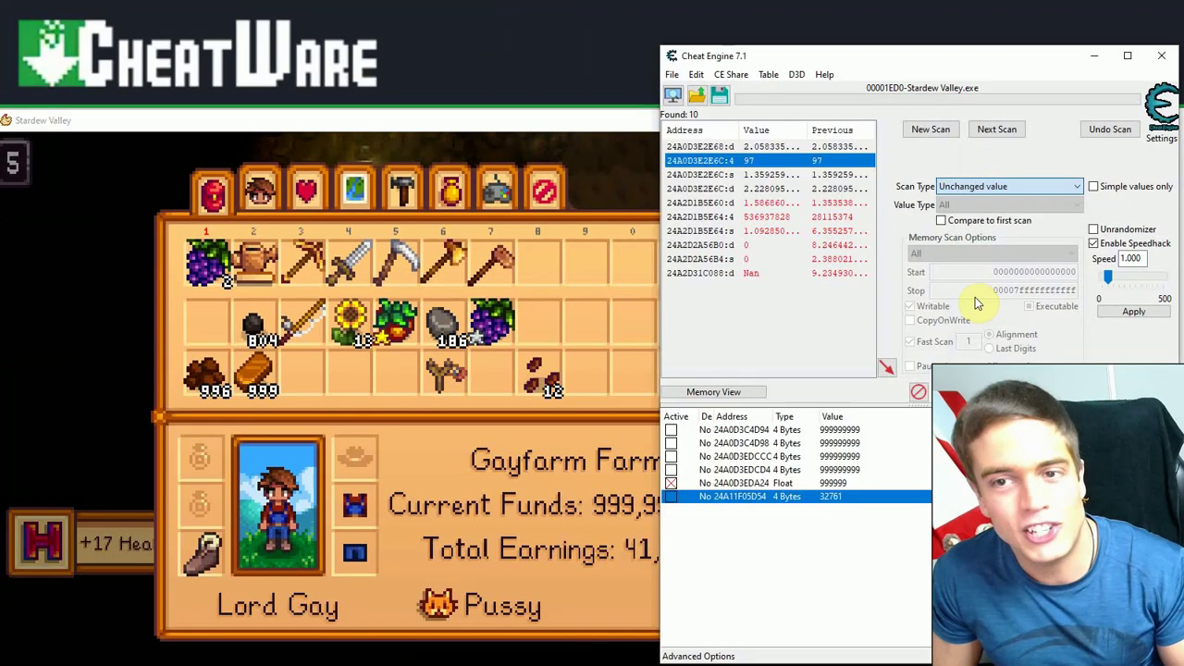
click(997, 130)
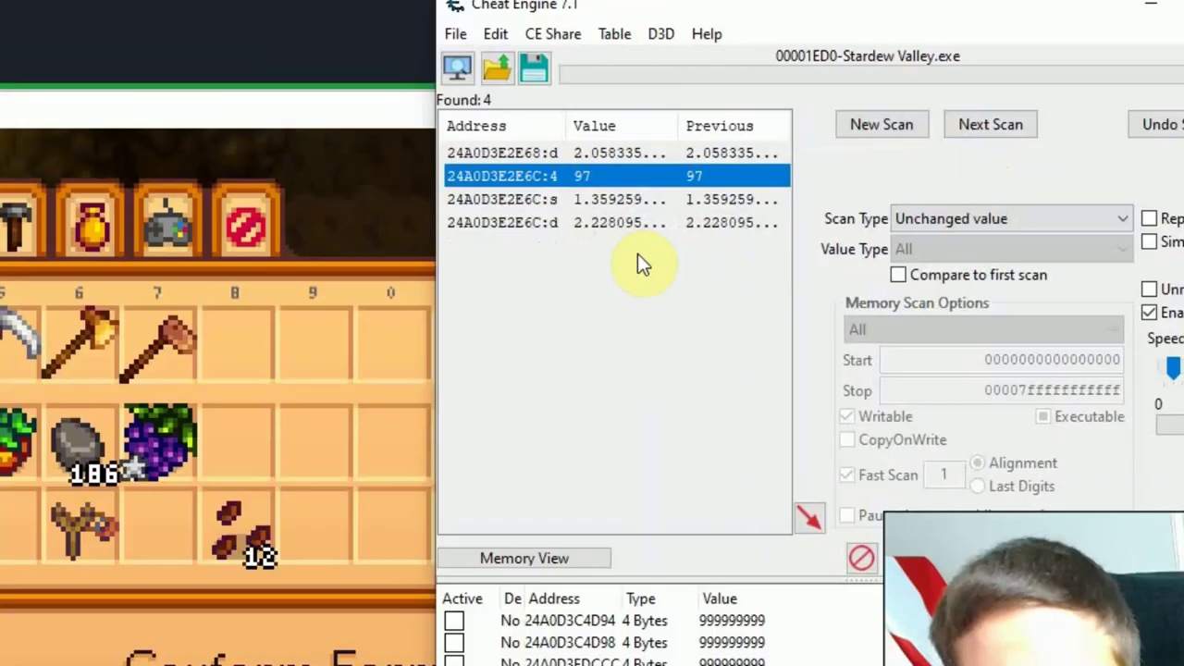
click(622, 183)
Step: Resume the game to take damage, pause again and run a next scan for Decreased value
key(Escape)
key(Escape)
click(801, 161)
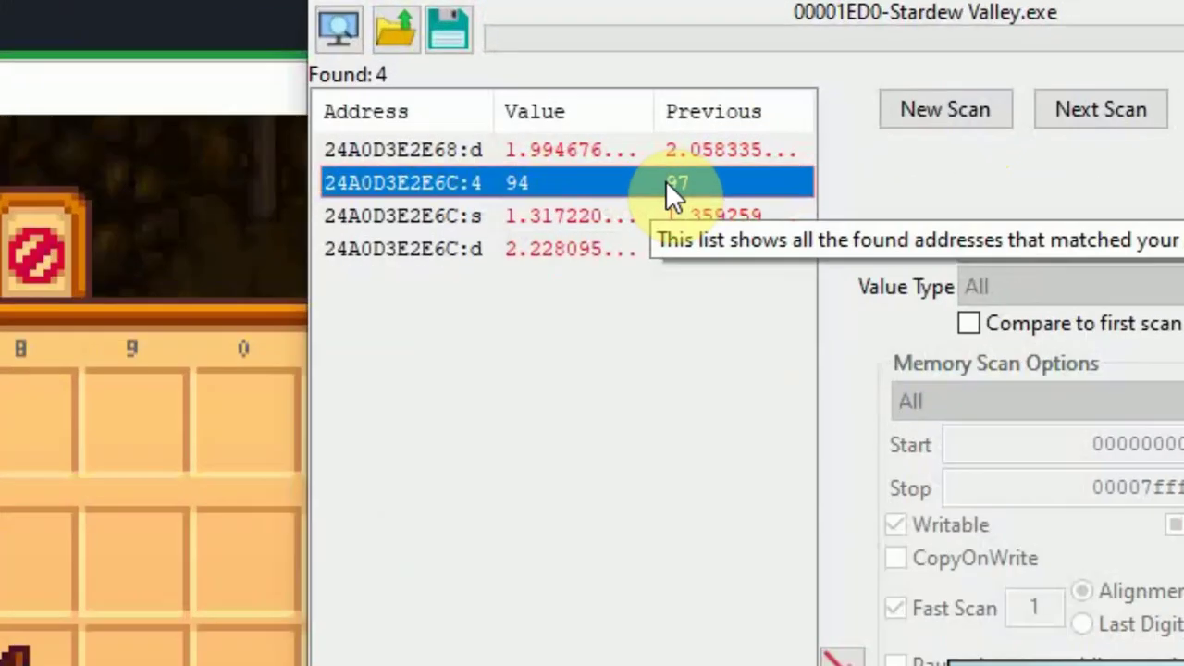
click(1009, 186)
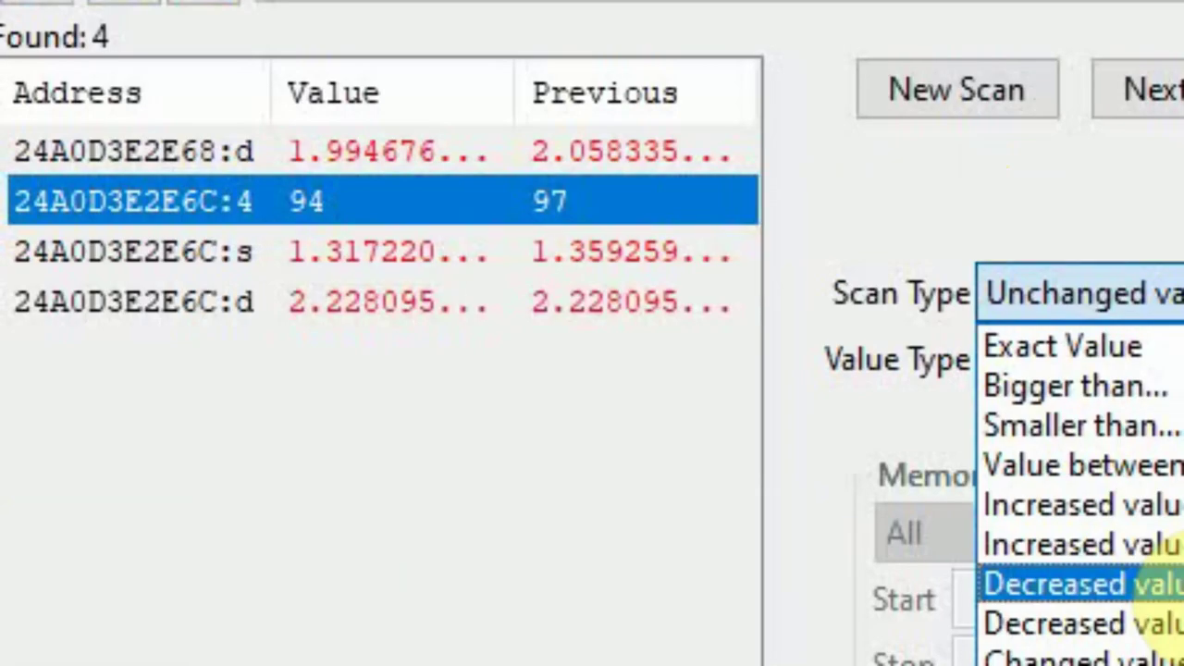
click(972, 273)
click(1152, 92)
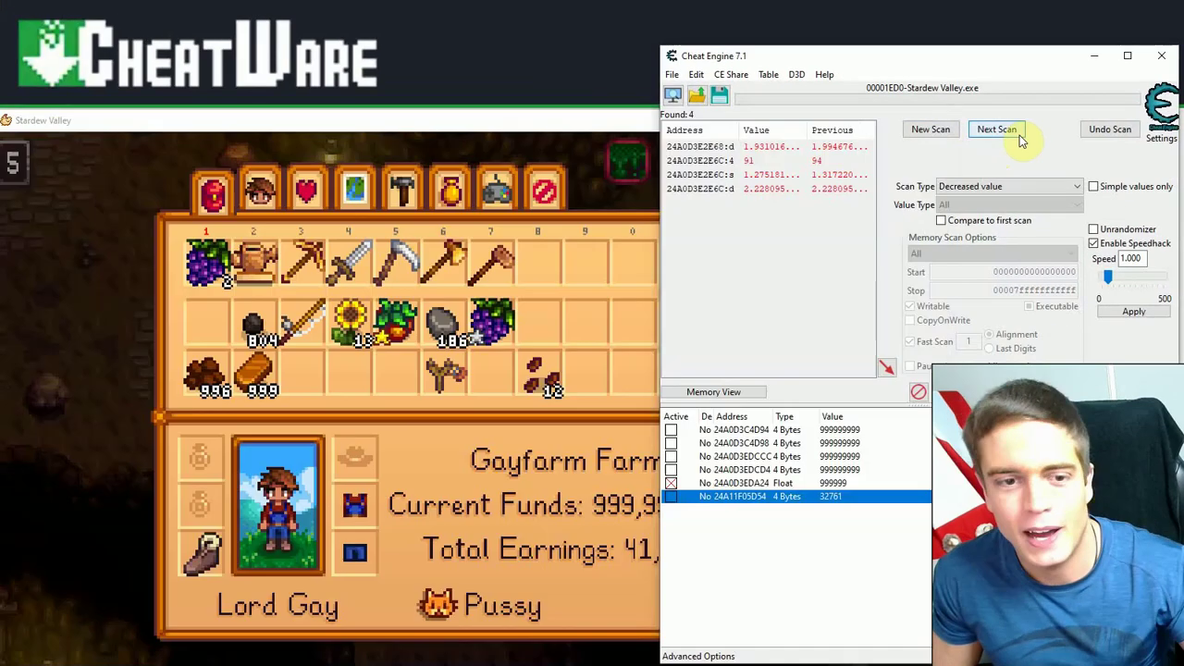
Step: Return to the game and eat another grape to heal the character
right_click(359, 553)
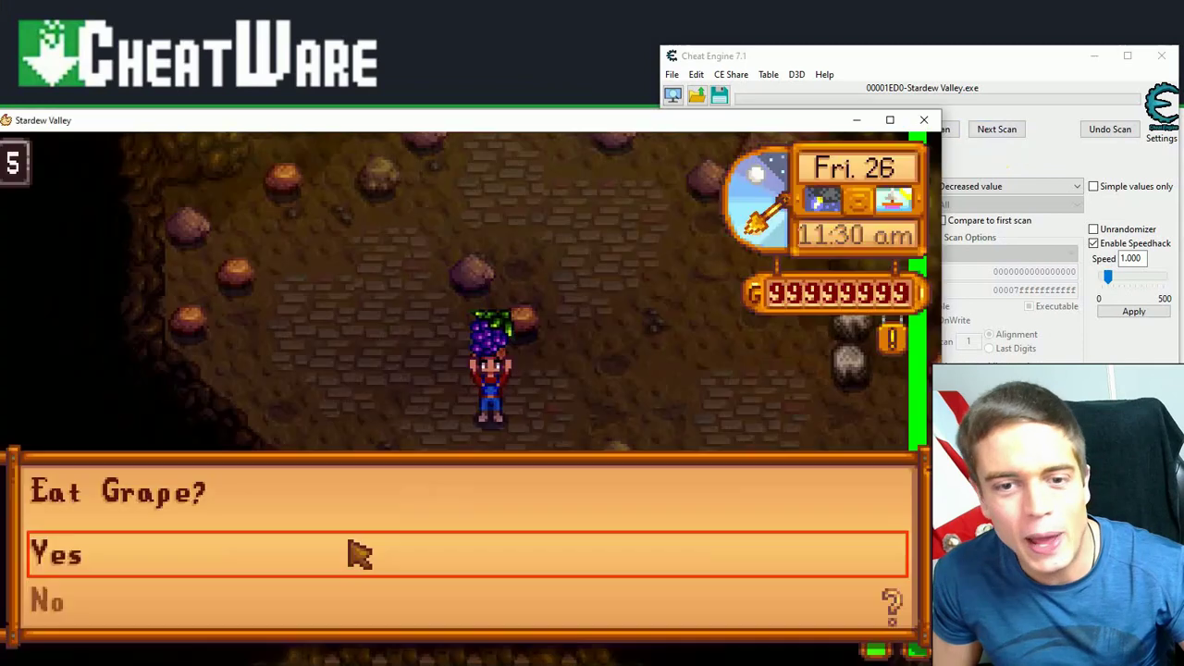
click(359, 553)
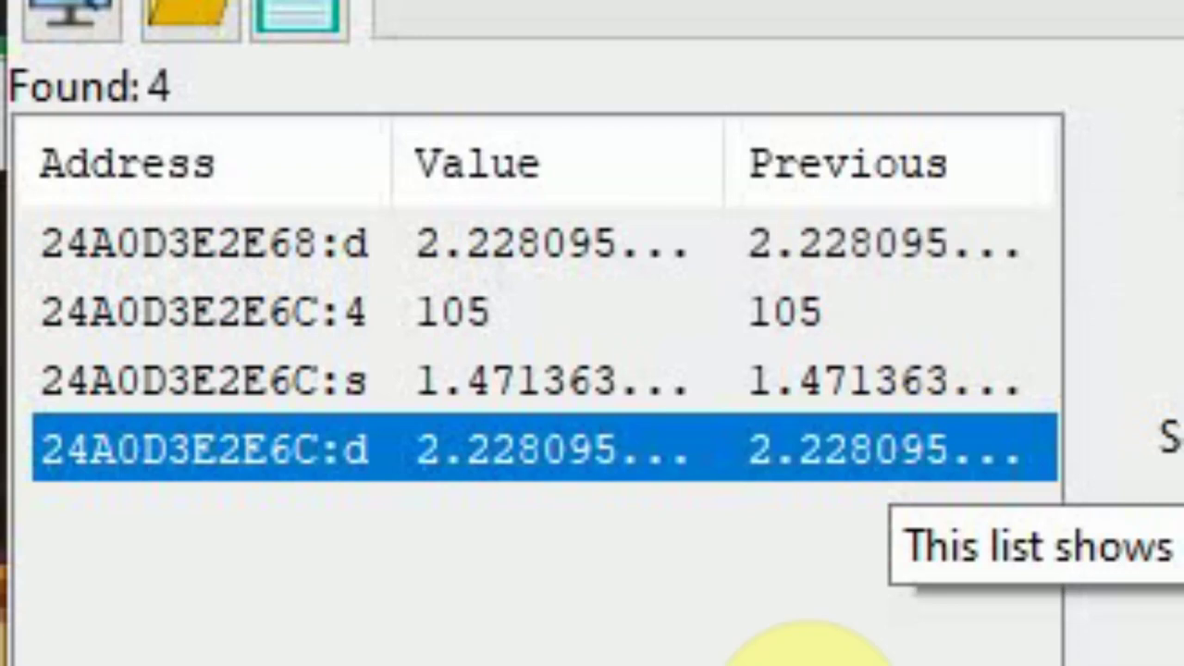
Step: Compare the remaining health candidates and add the 4-byte one holding 105 to the address list
click(907, 335)
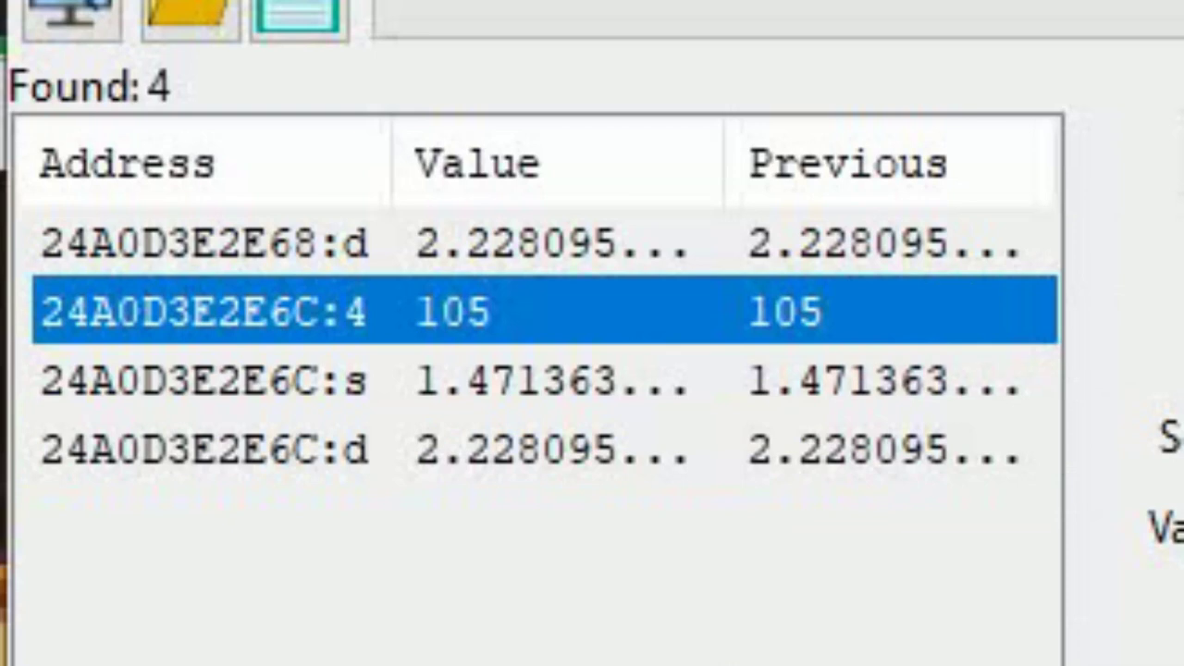
click(912, 446)
click(921, 380)
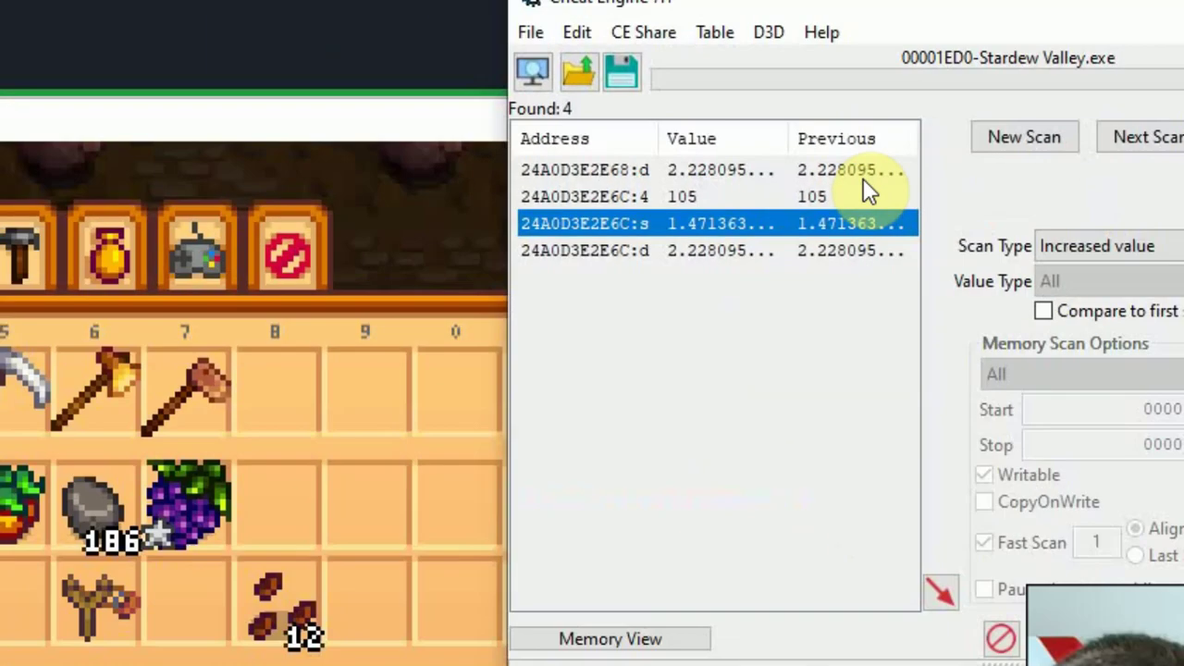
double_click(870, 192)
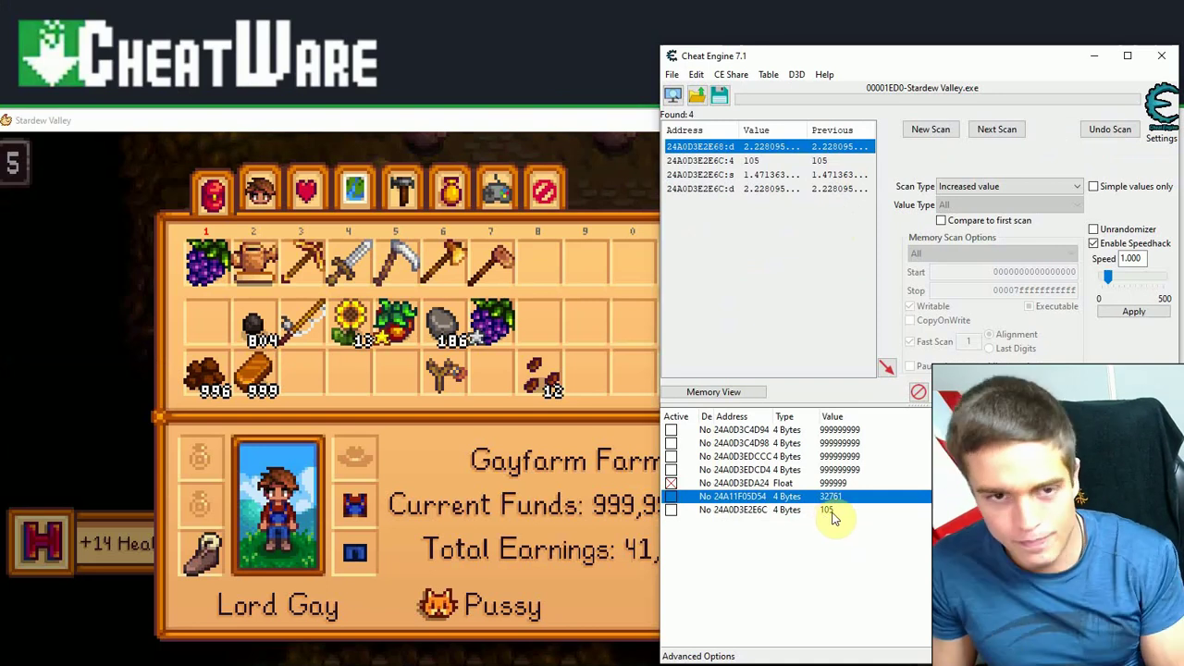
Step: Set the value of the newly added 4-byte health address to 999999
click(832, 511)
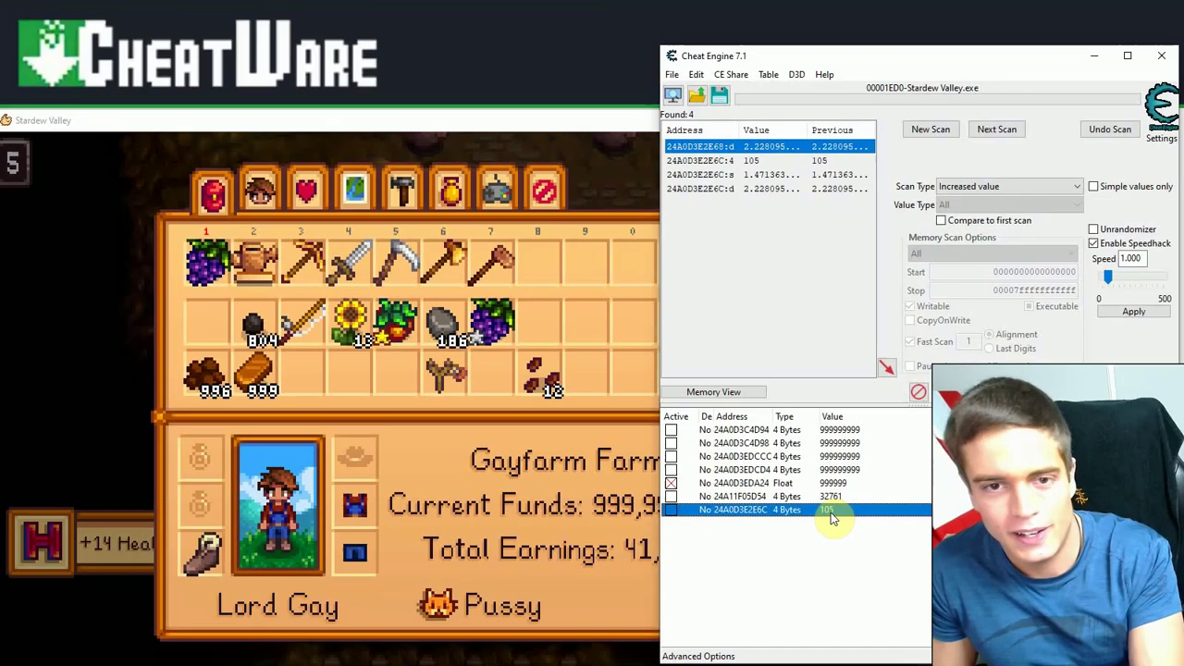
double_click(922, 491)
text(9999)
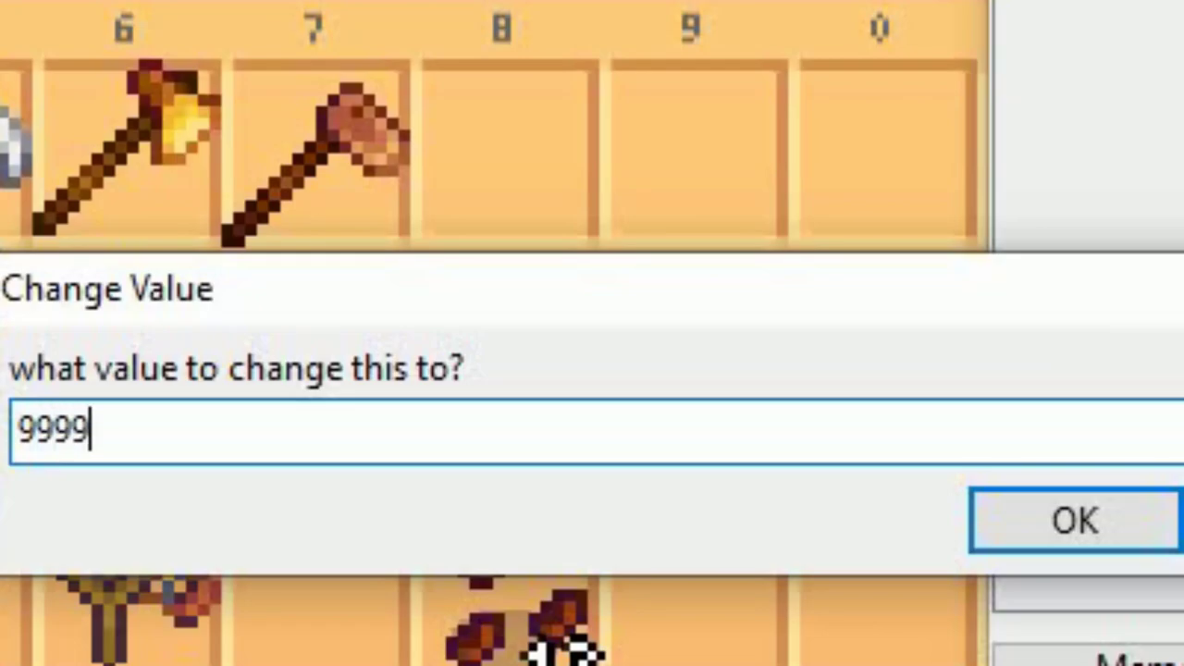
text(99)
click(1168, 522)
click(691, 540)
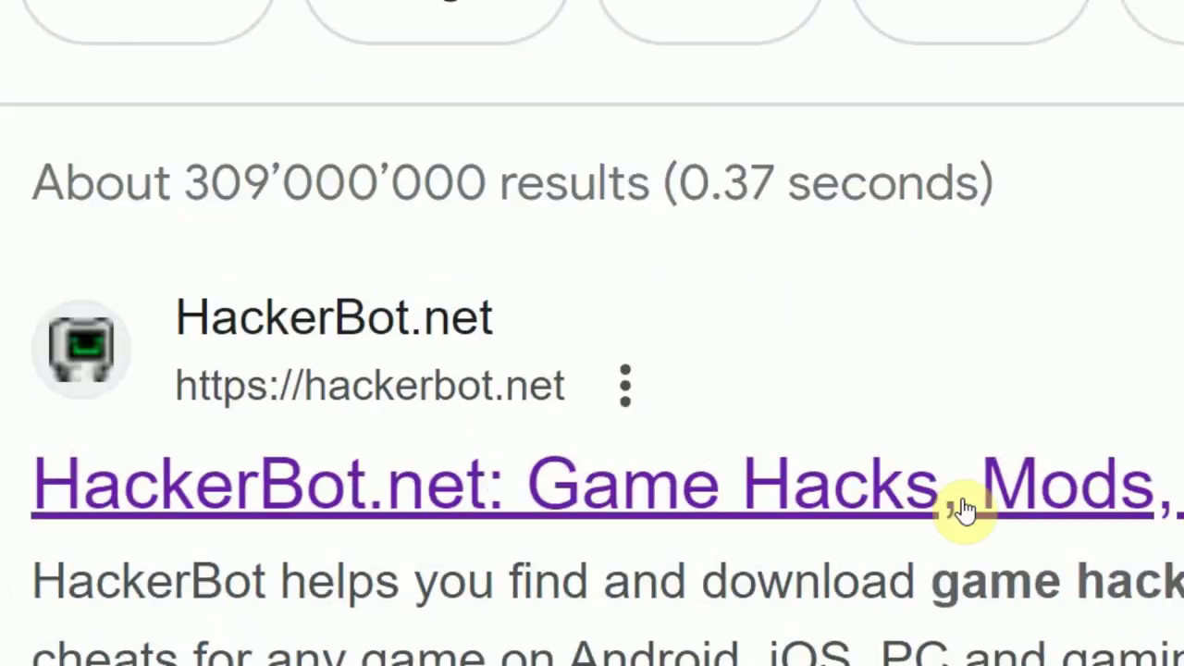
Step: In the web browser, open the HackerBot.net result, and search Google for "game hacks"
click(965, 508)
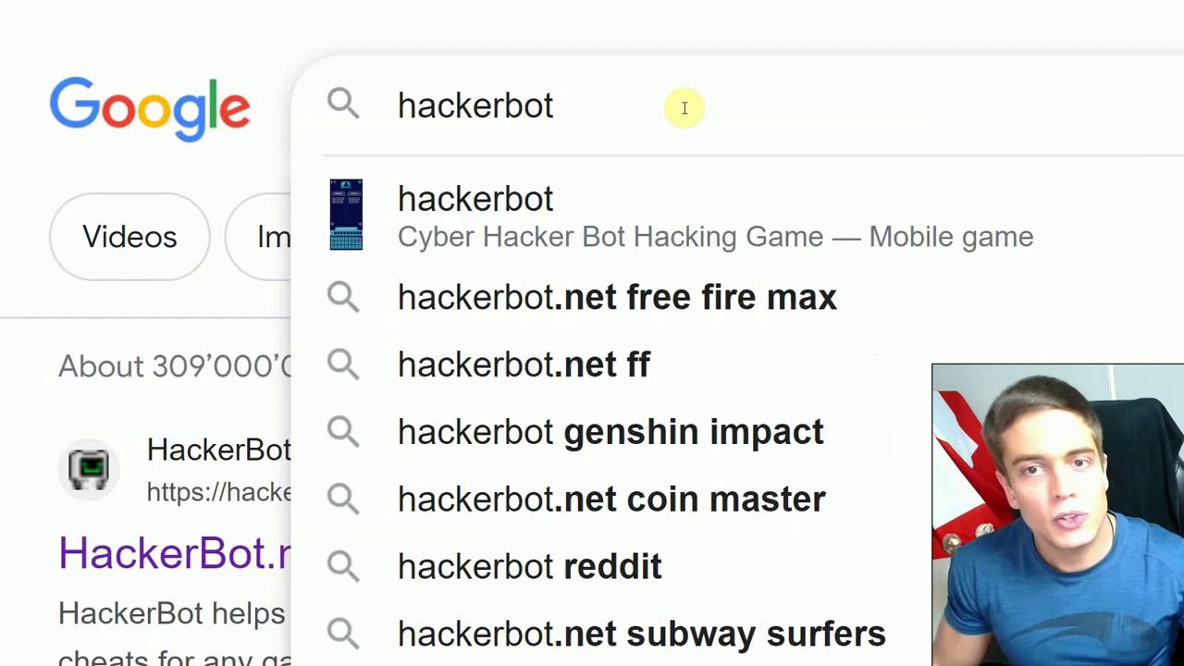
click(682, 105)
key(ctrl+a)
text(game h)
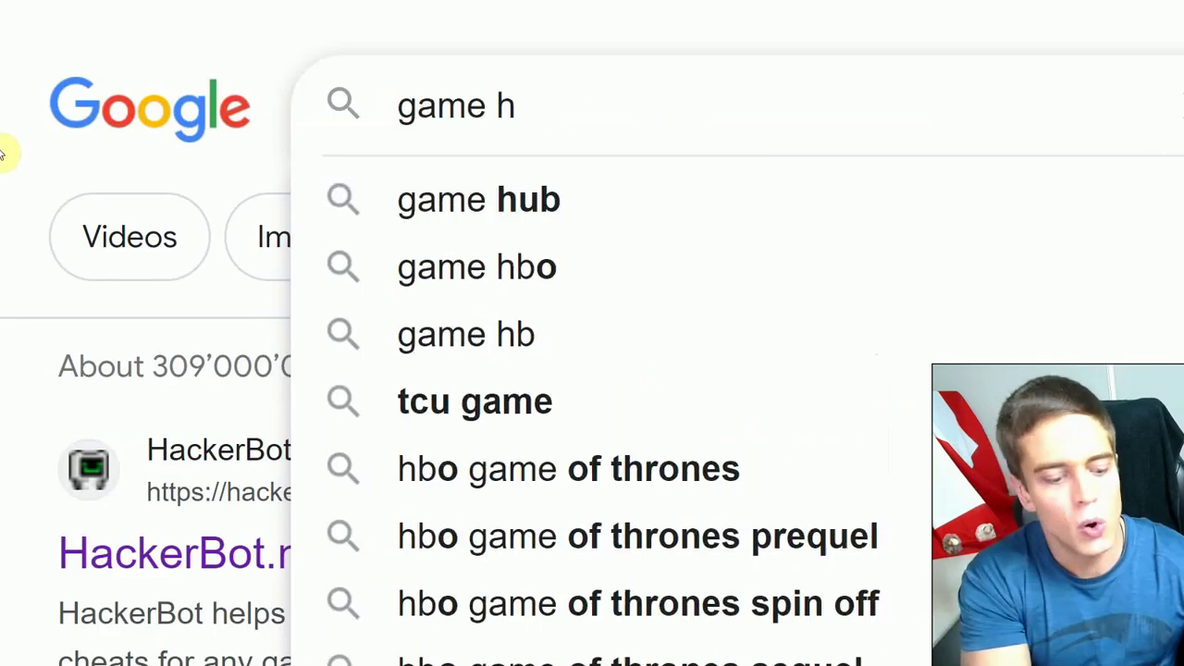
key(BackSpace)
text(hacks)
key(Return)
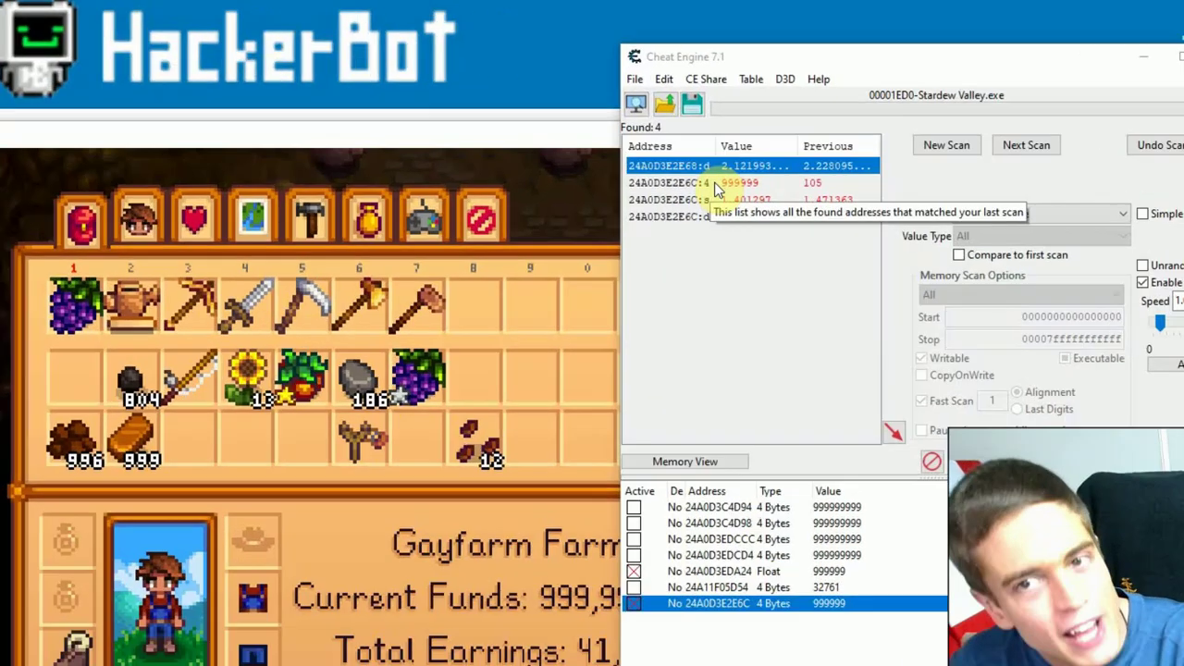
Step: Switch to Cheat Engine and open the Hotkeys section of its settings
click(697, 74)
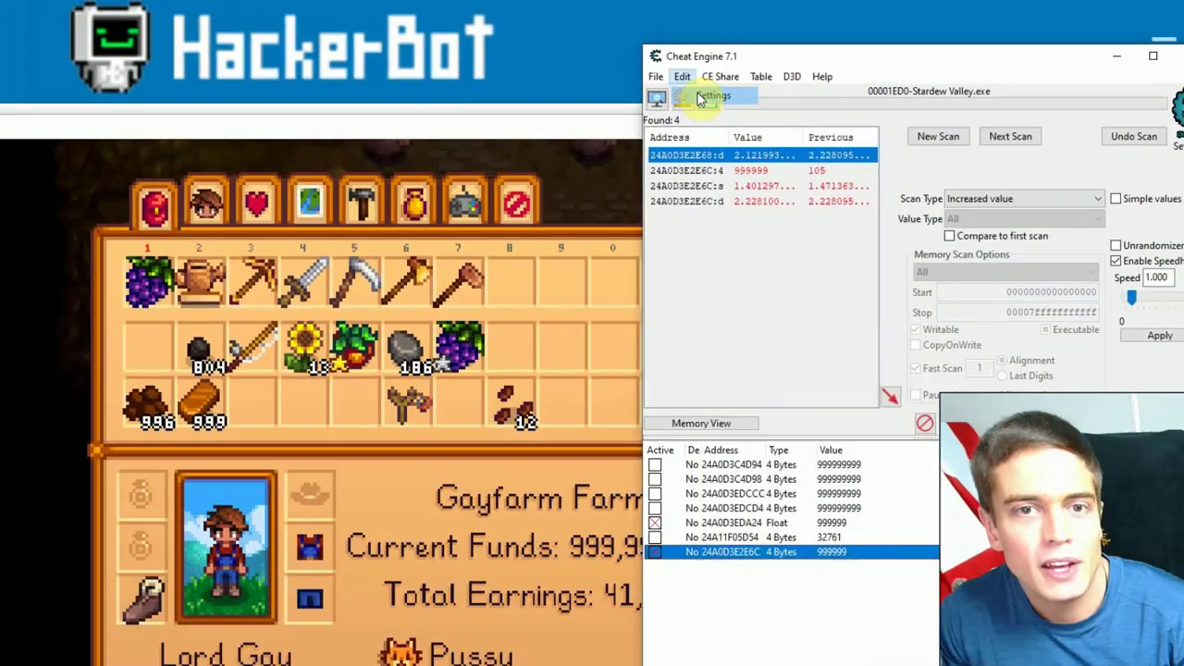
click(277, 218)
click(341, 131)
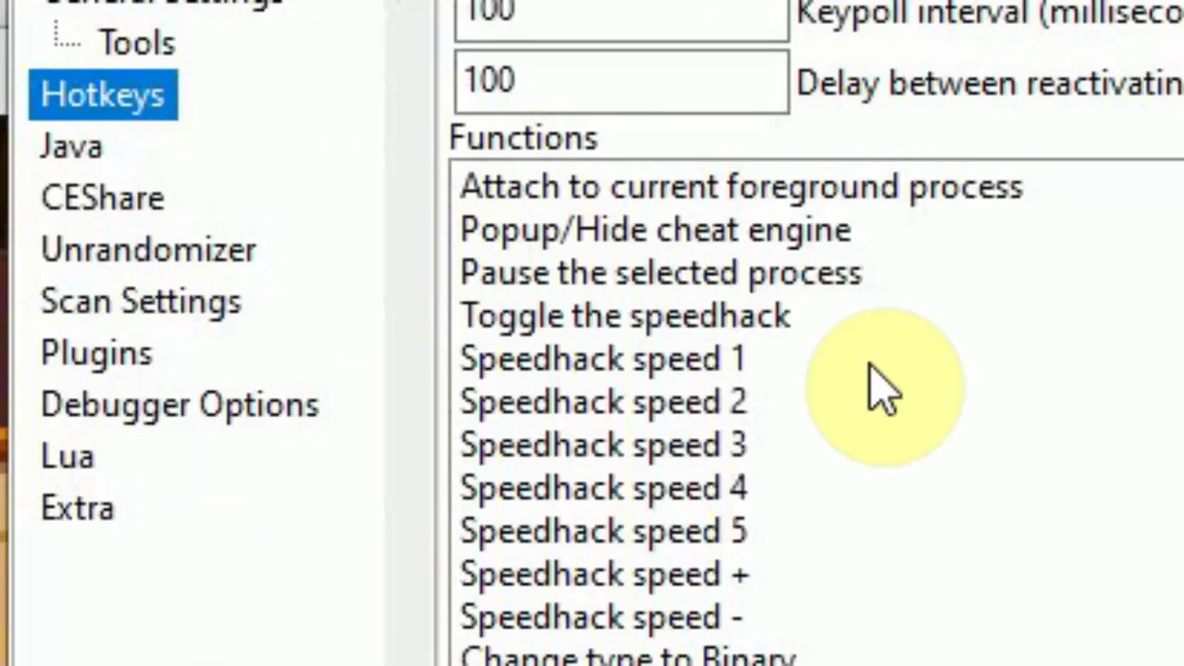
Step: Review the hotkeys and speeds assigned to the functions Speedhack speed 1 to Speedhack speed 5
click(860, 365)
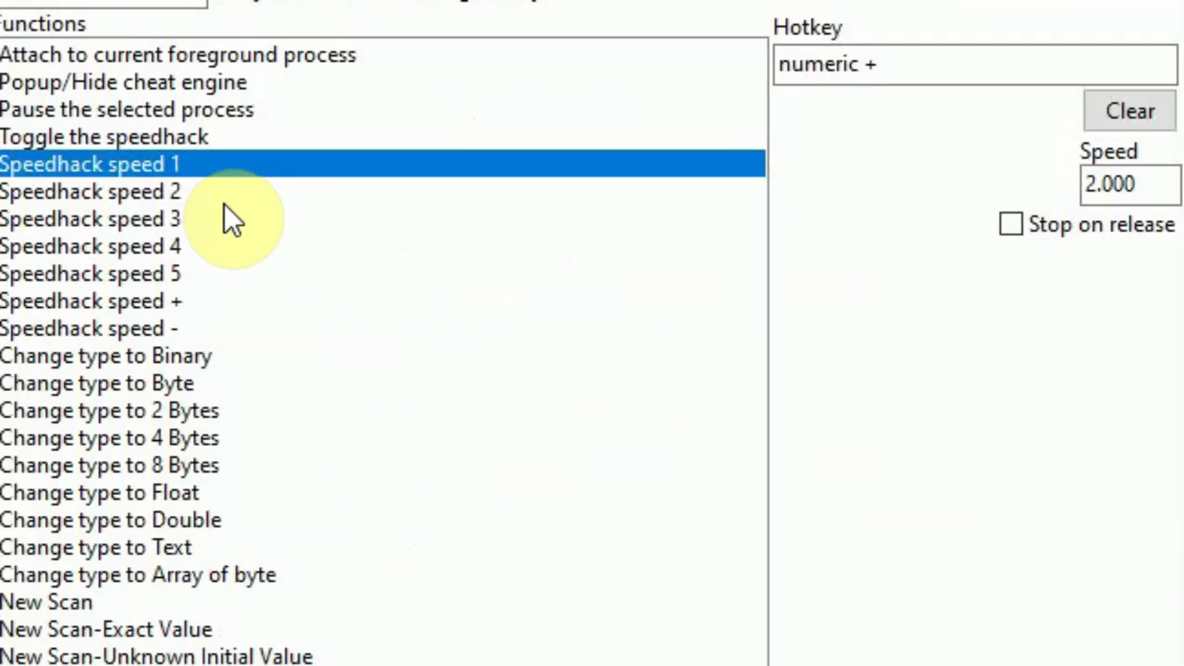
click(224, 202)
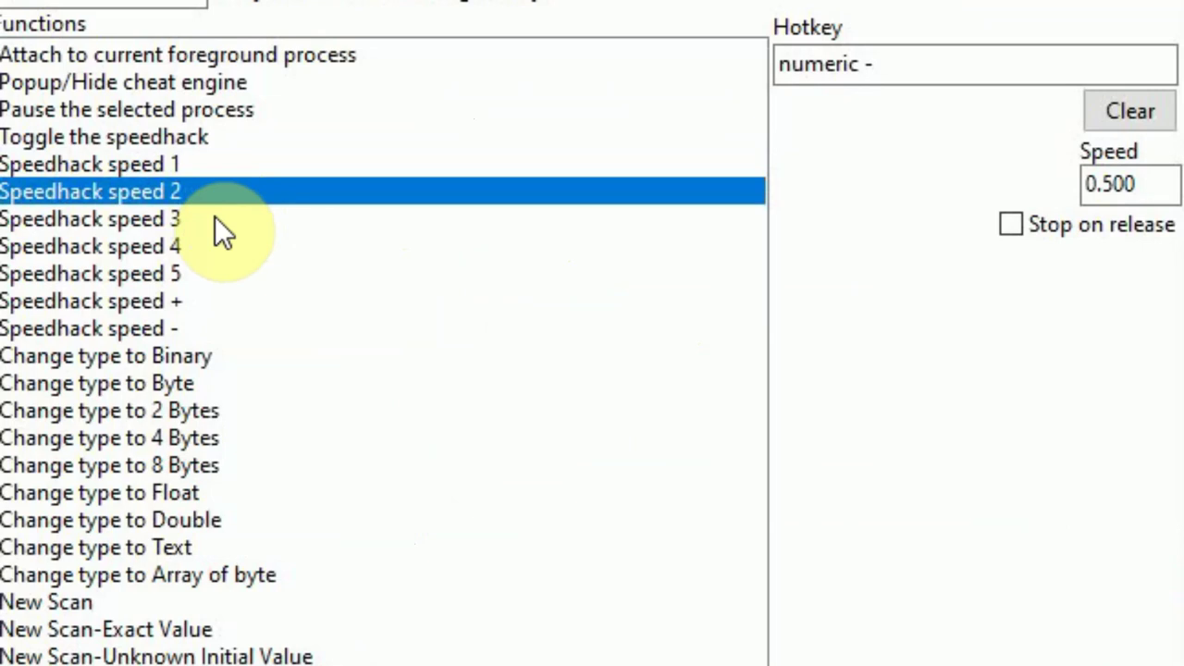
click(223, 231)
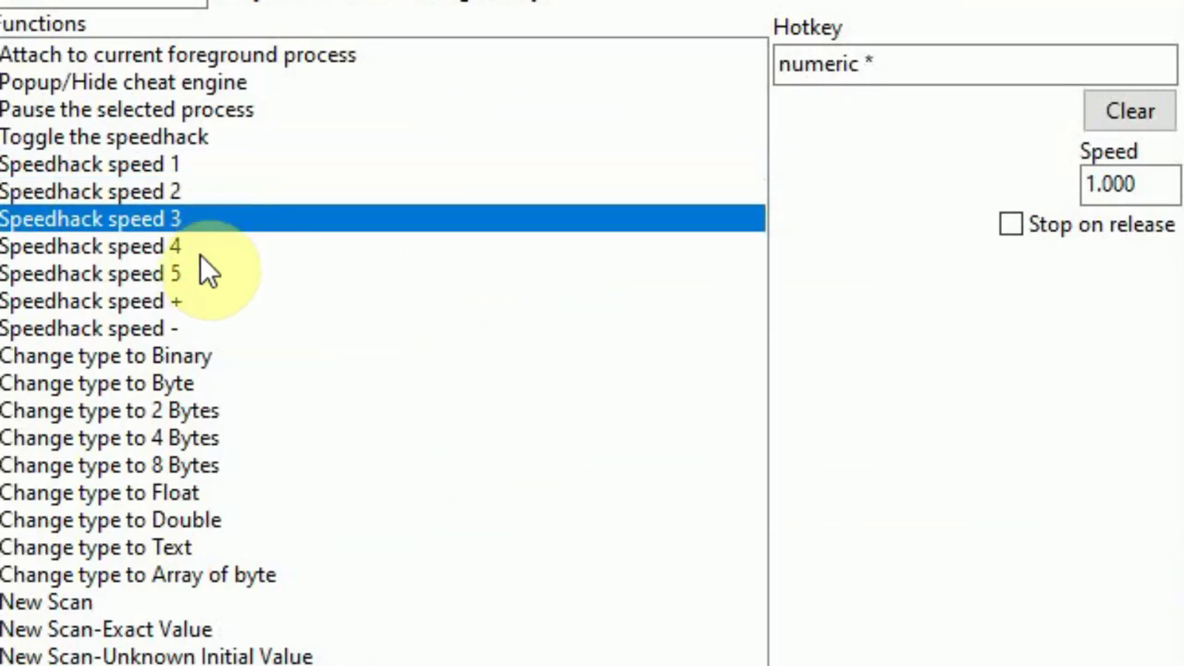
click(198, 255)
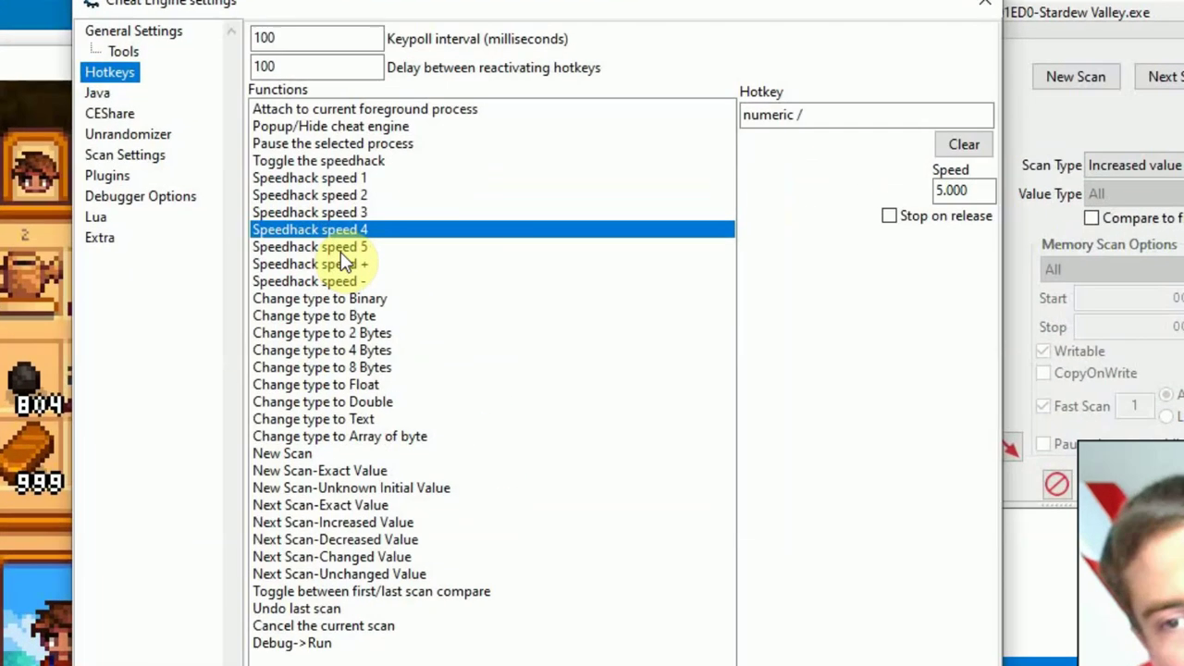
click(467, 241)
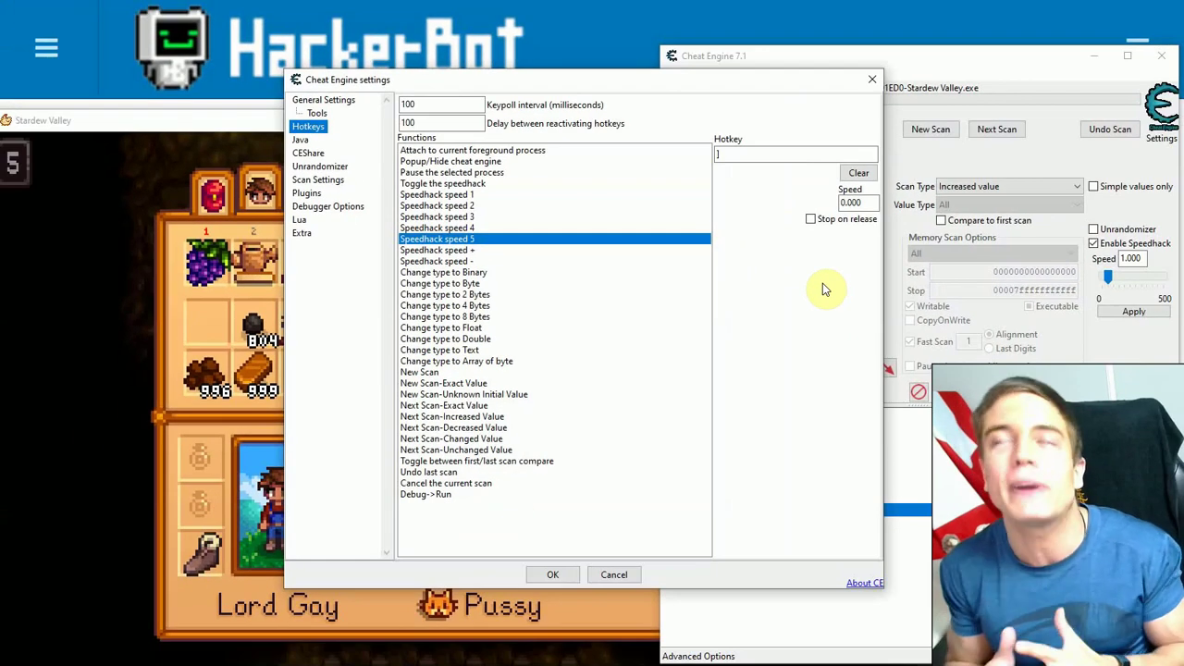
click(552, 206)
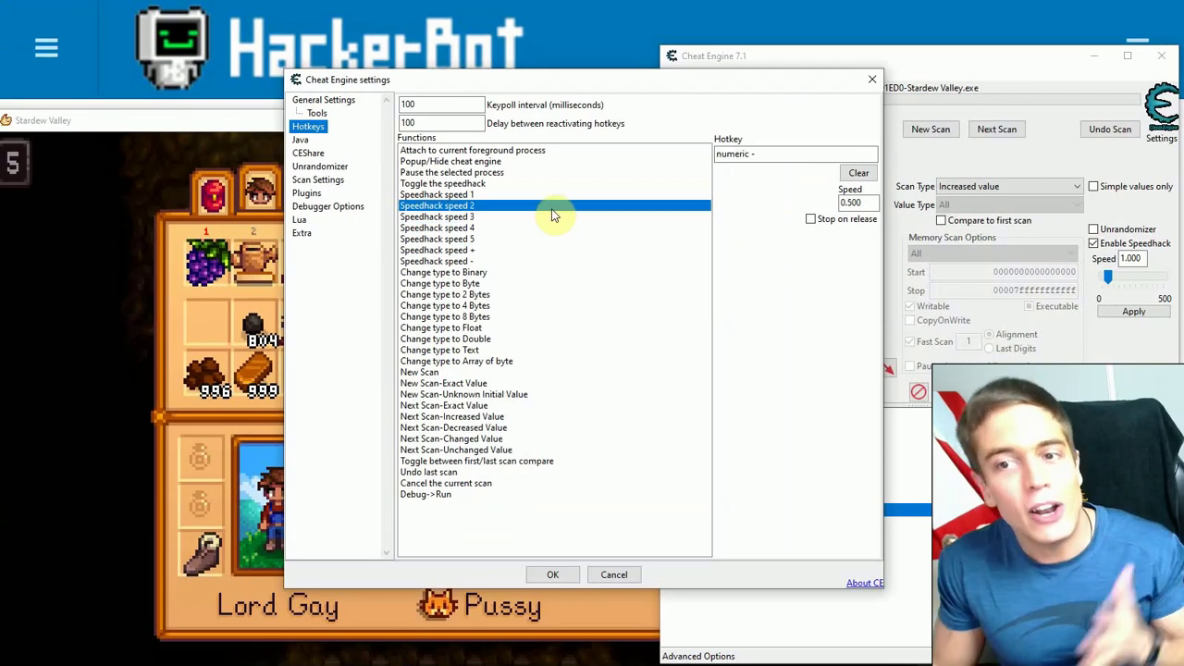